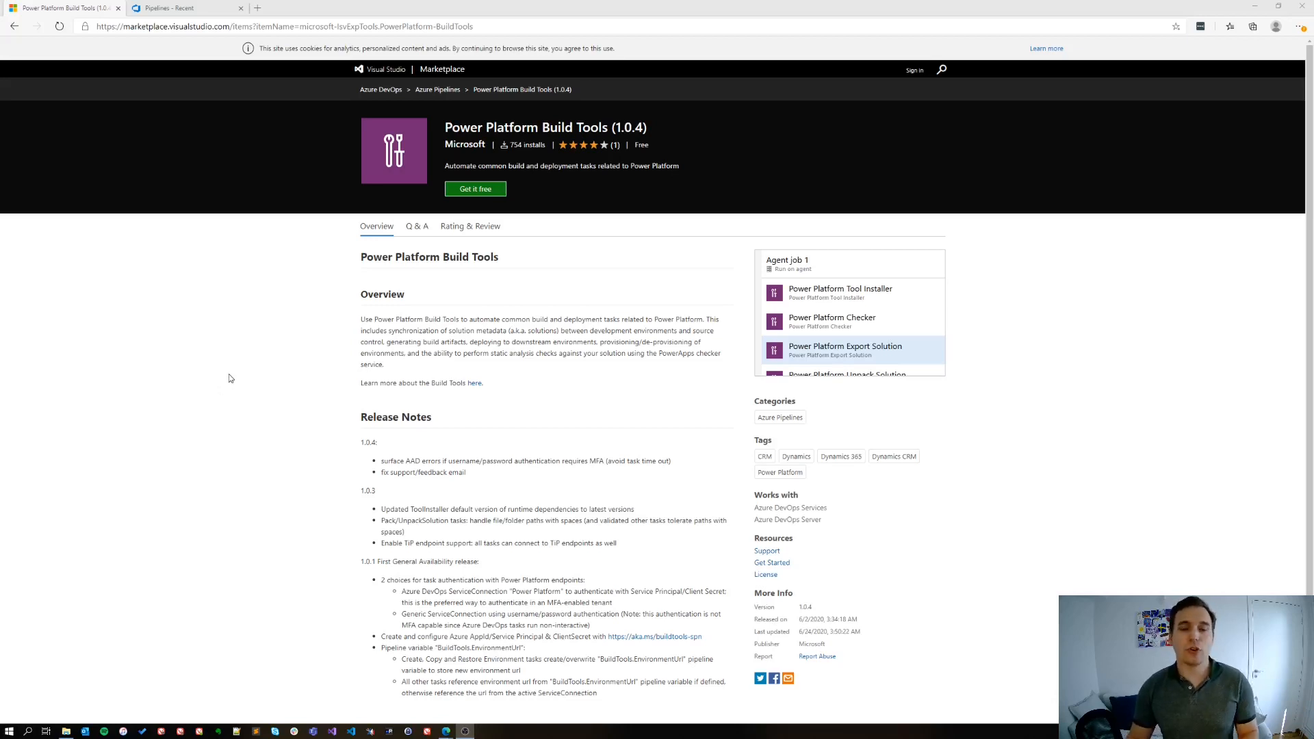
Open the service connections in the Azure DevOps Demo project's settings to review the available connections
{"action": "left_click", "coordinate": [166, 10]}
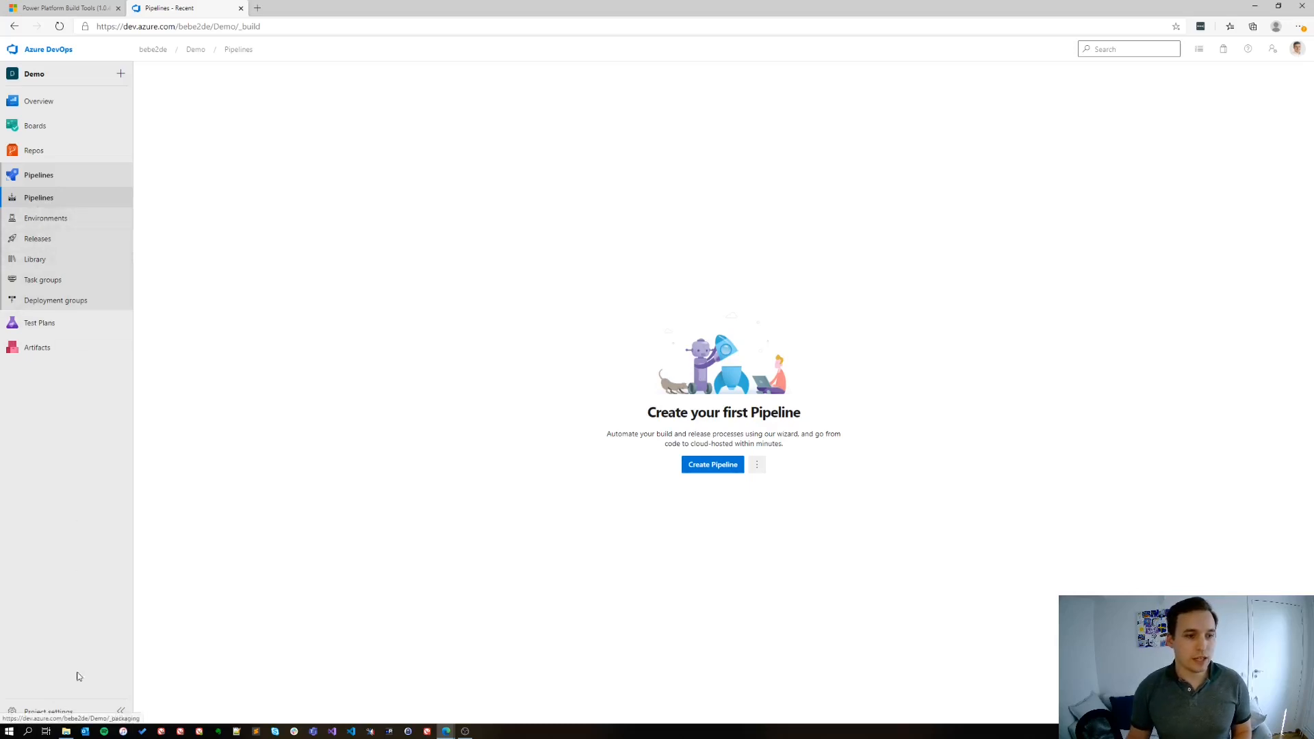
{"action": "left_click", "coordinate": [42, 713]}
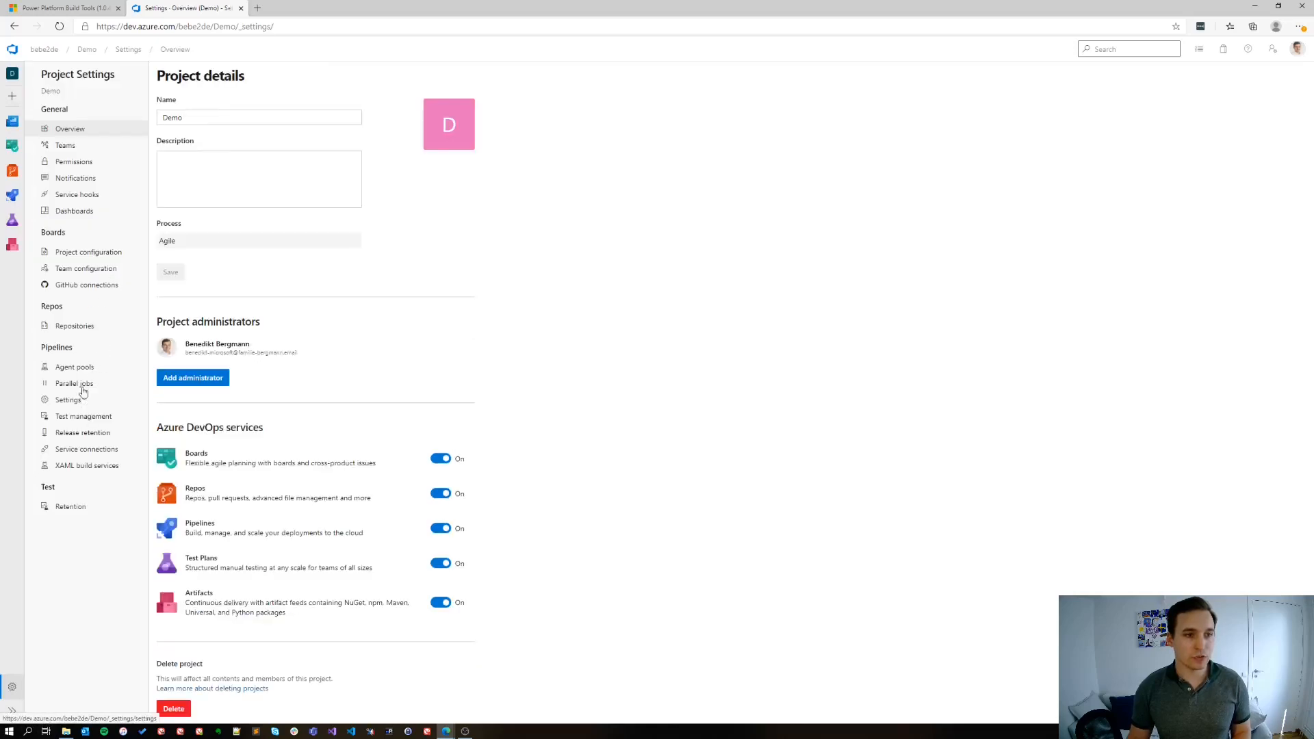
{"action": "left_click", "coordinate": [78, 453]}
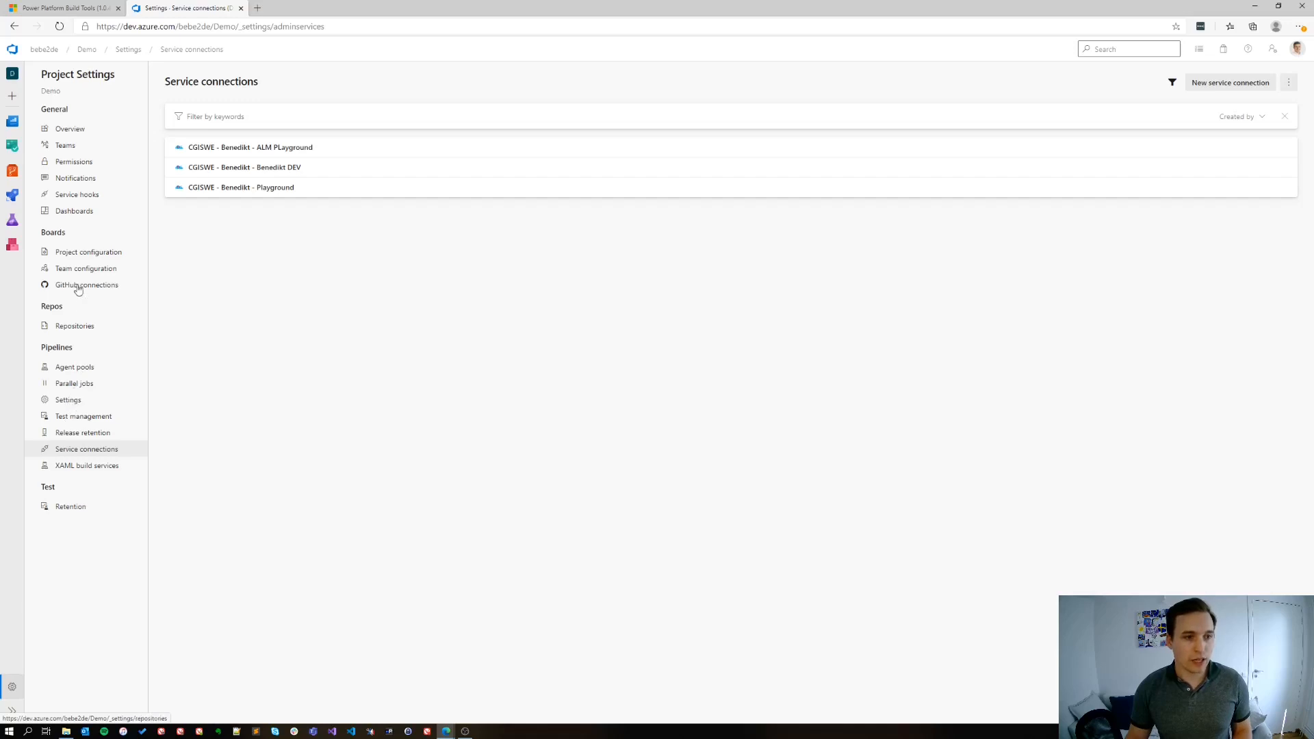
Allow the Contribute permission for the Demo Build Service user across all of the project's repositories
{"action": "left_click", "coordinate": [75, 326]}
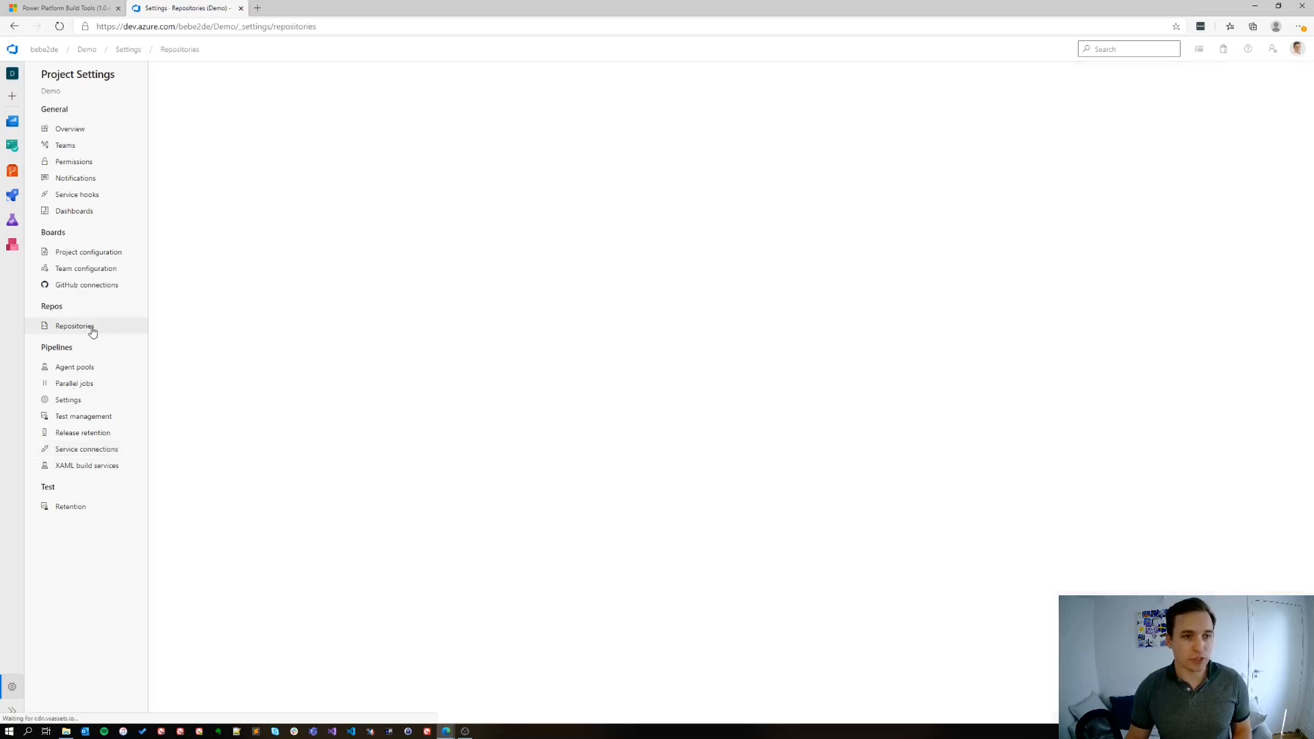
{"action": "left_click", "coordinate": [282, 104]}
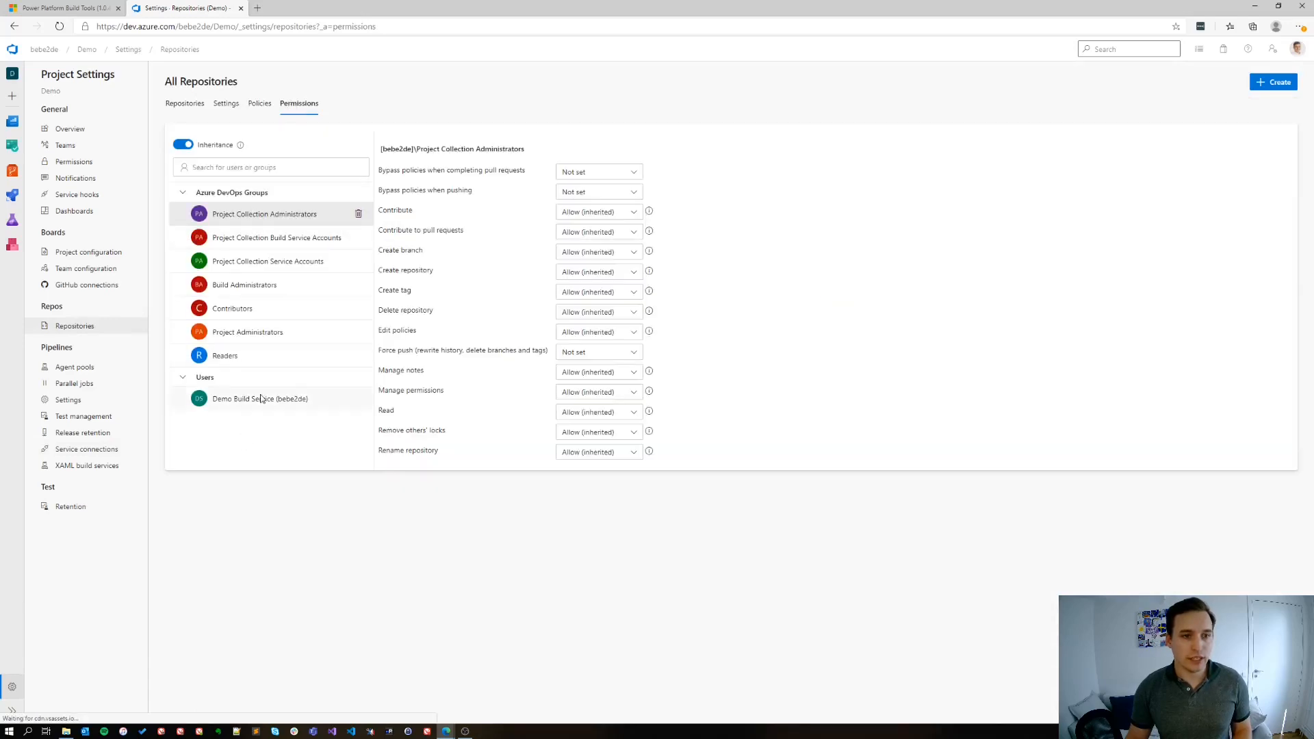
{"action": "left_click", "coordinate": [252, 403]}
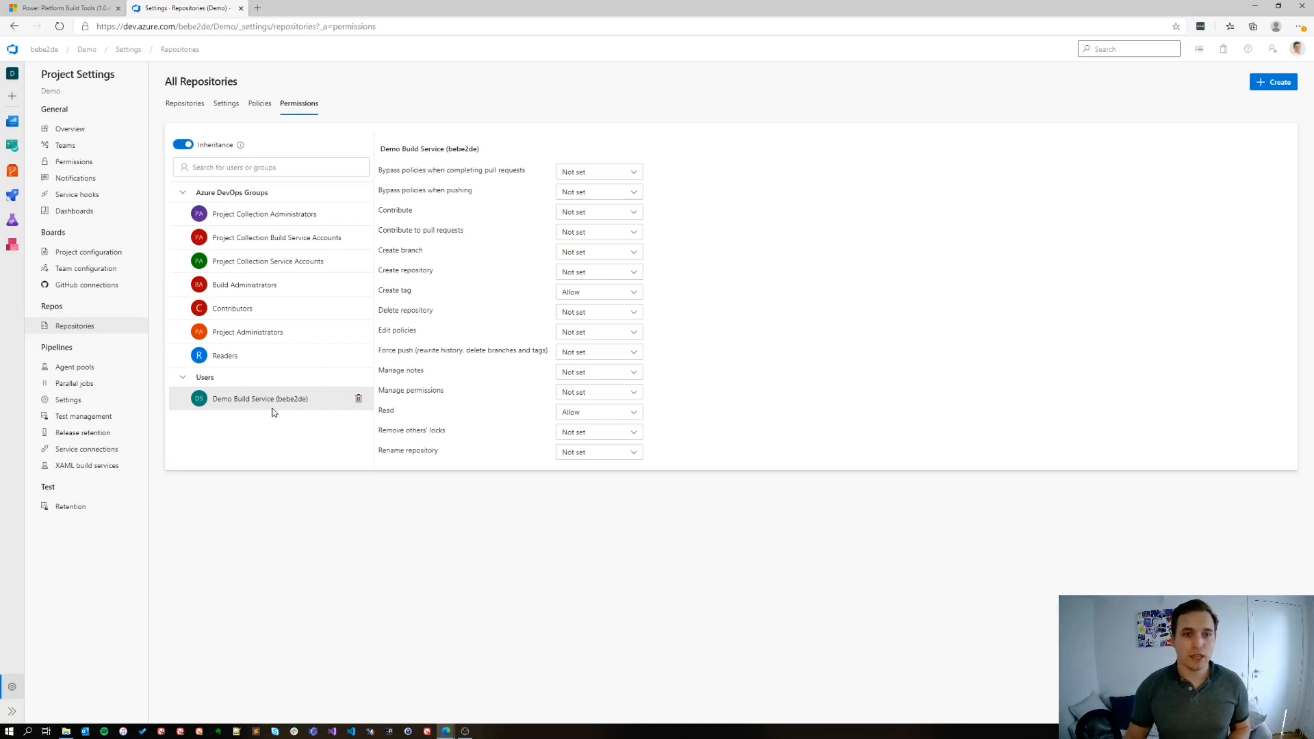
{"action": "left_click", "coordinate": [609, 213]}
{"action": "left_click", "coordinate": [593, 249]}
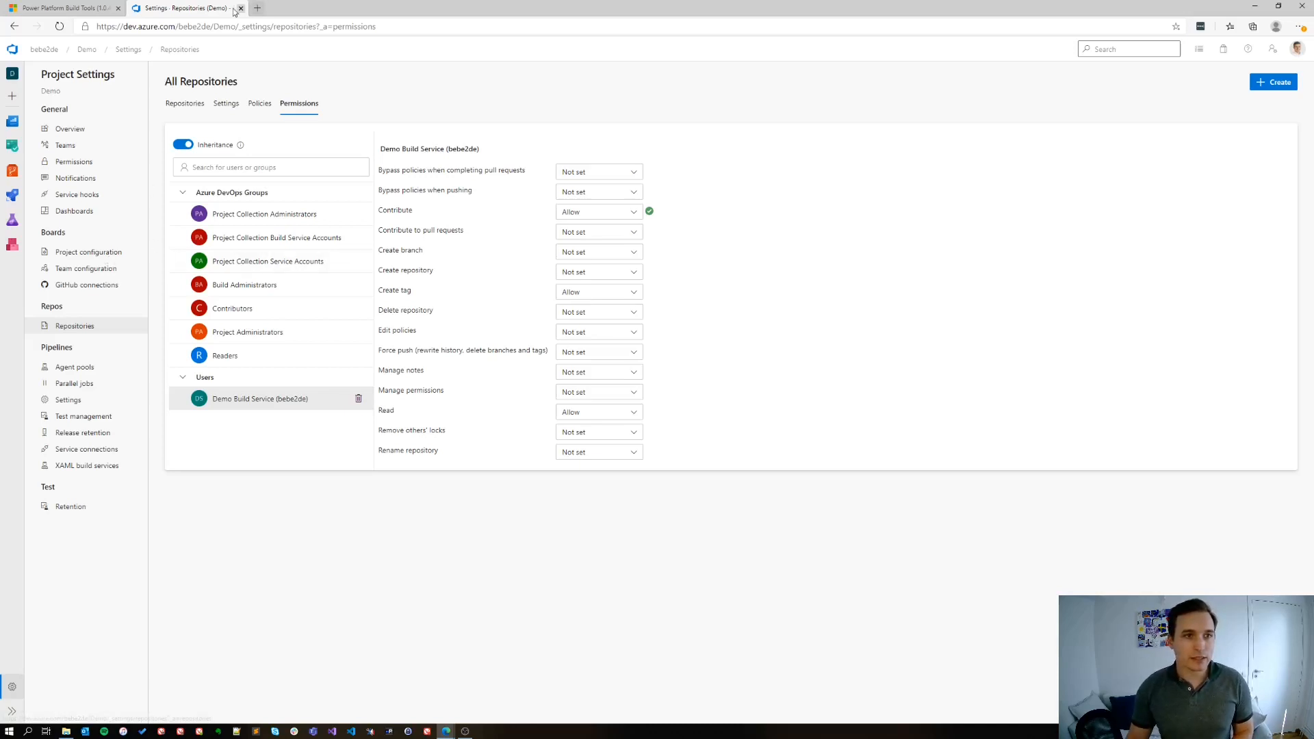
Duplicate the repository settings browser tab and open the Demo project's pipelines page in the copy
{"action": "right_click", "coordinate": [213, 8]}
{"action": "left_click", "coordinate": [257, 56]}
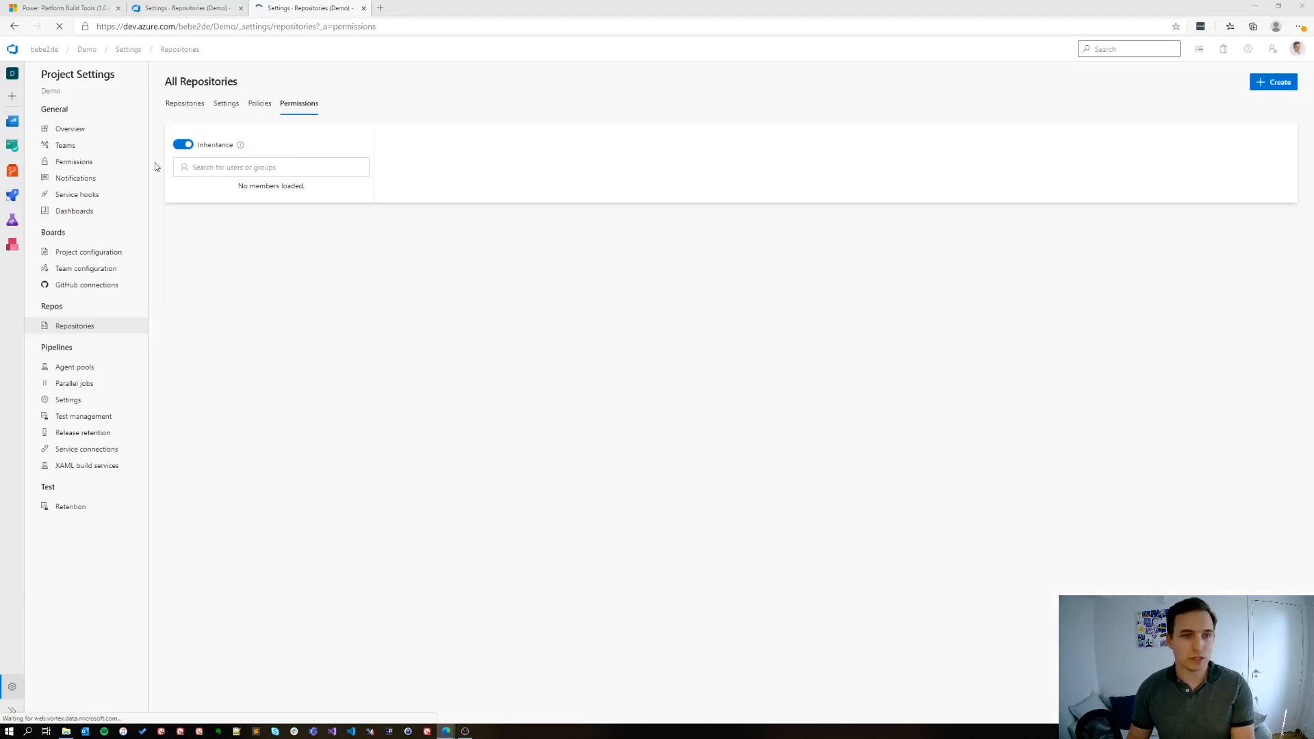
{"action": "mouse_move", "coordinate": [13, 195]}
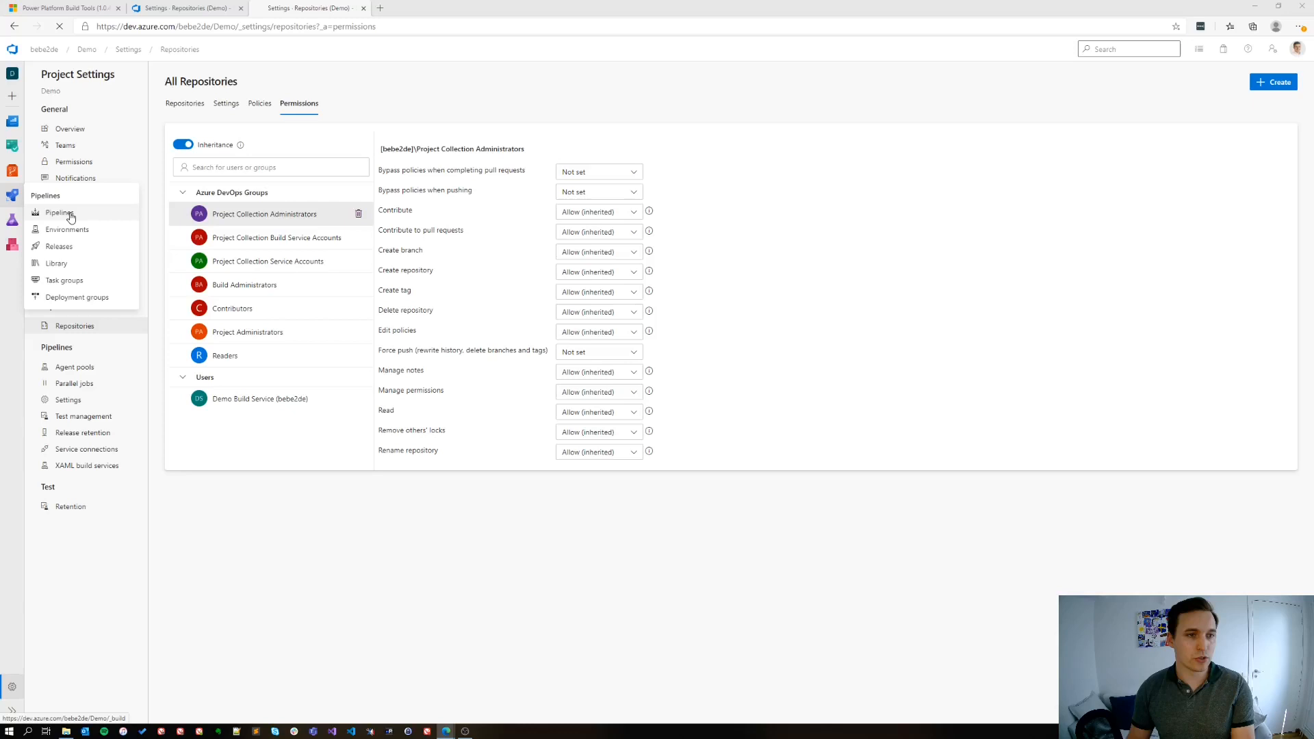
{"action": "left_click", "coordinate": [70, 217]}
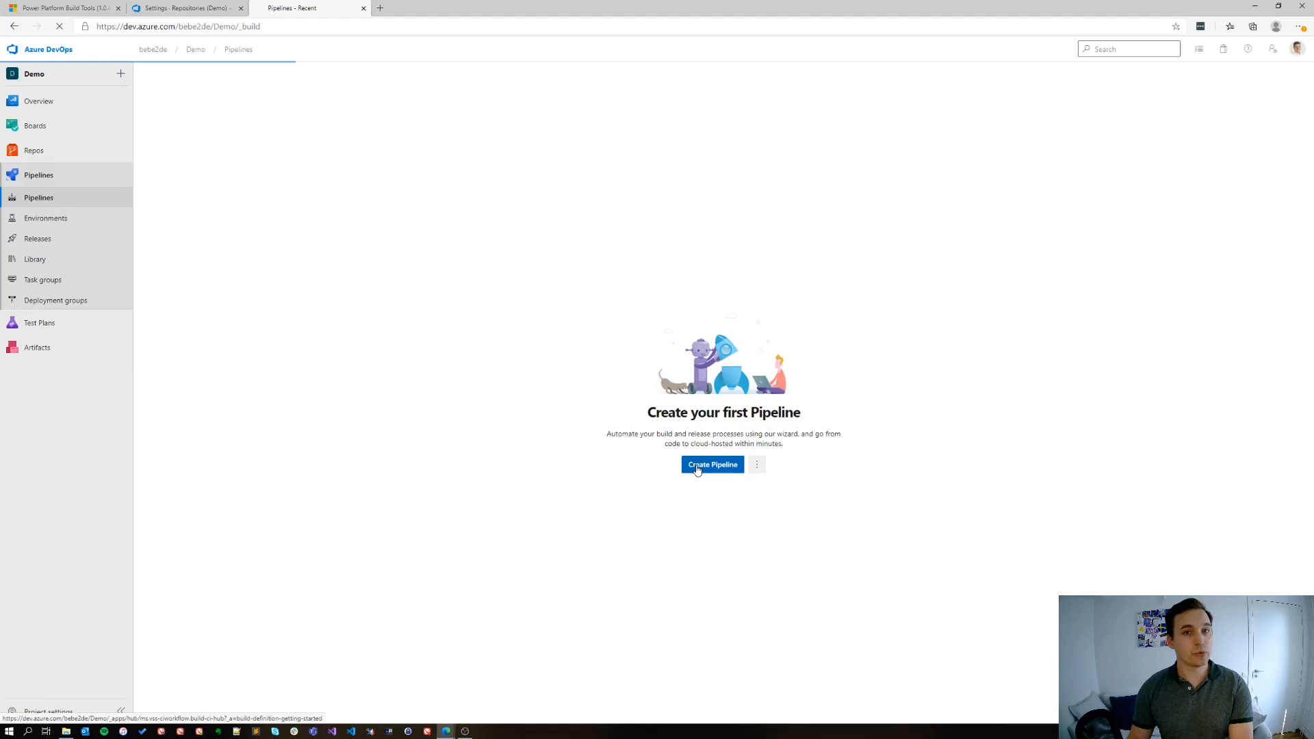
Create an empty pipeline on the Demo repository's master branch and name it Create Export from Dev
{"action": "left_click", "coordinate": [697, 470]}
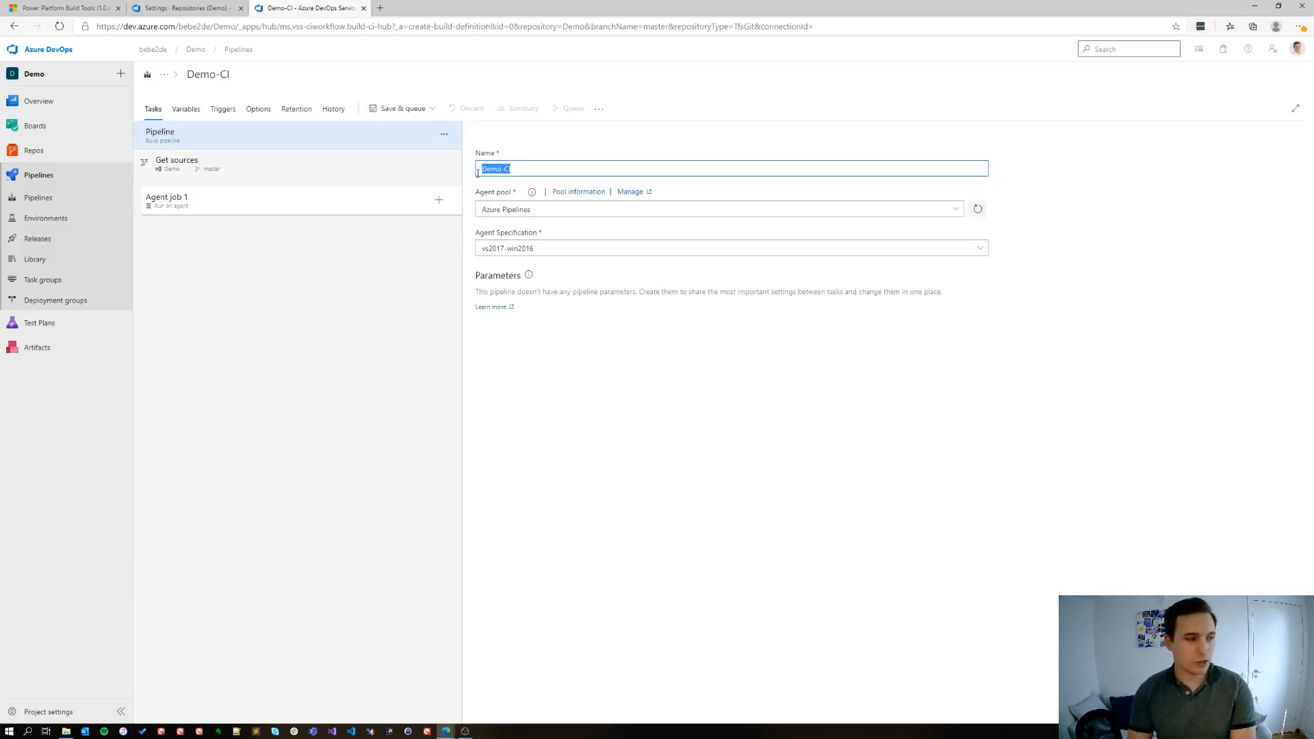
{"action": "type", "text": "Create"}
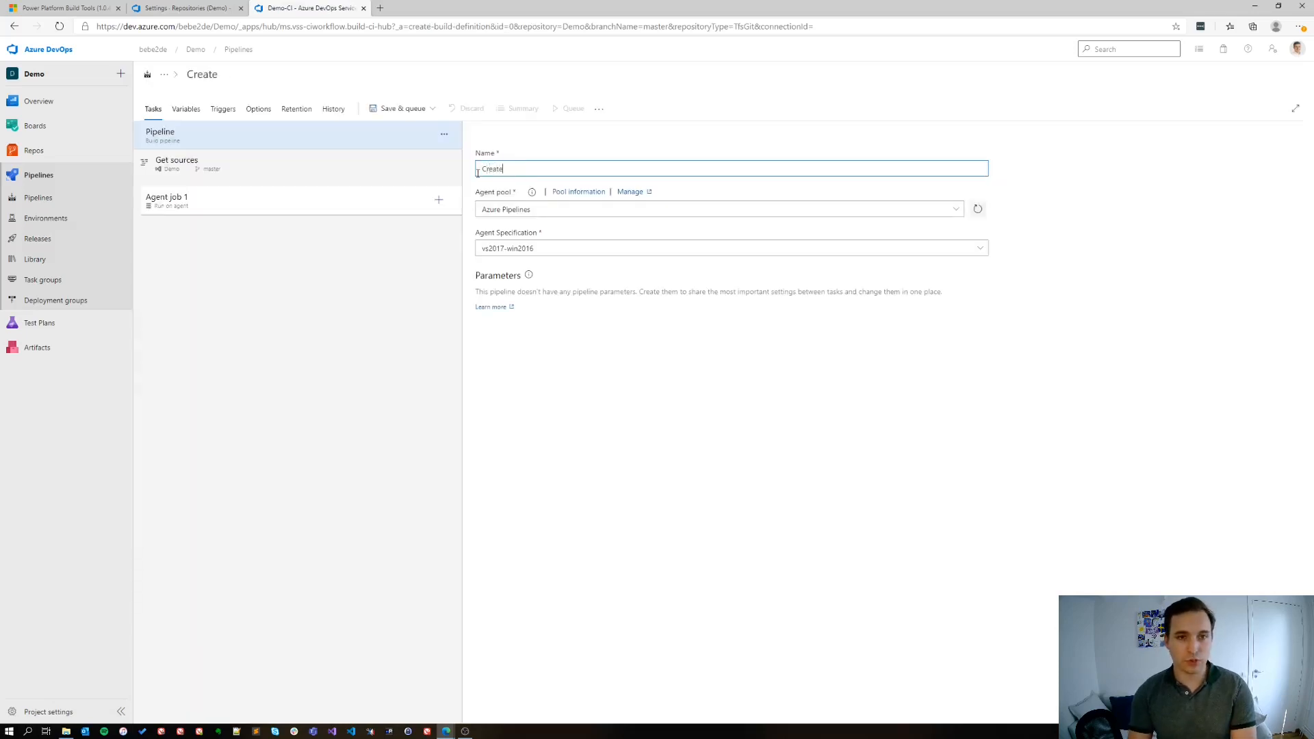
{"action": "type", "text": " Export from Dev"}
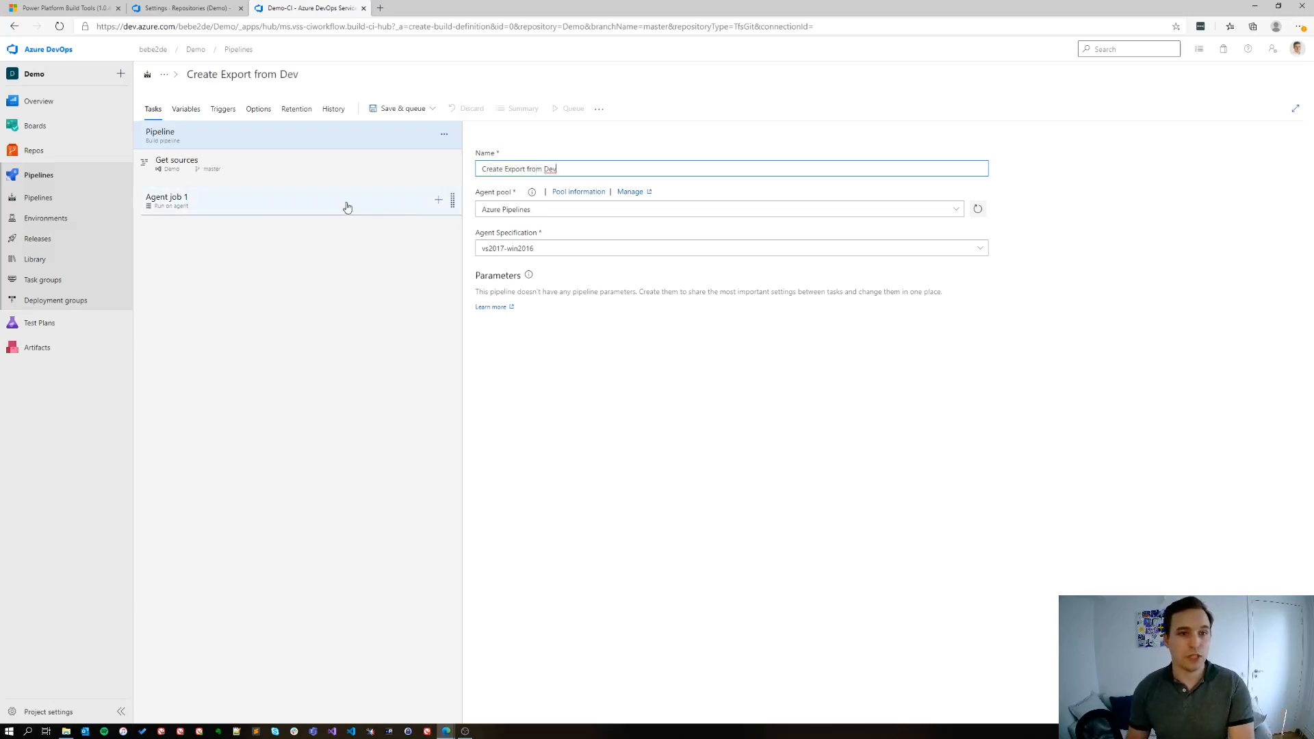
Add a pipeline variable SolutionName with the value Demo and make it settable at queue time
{"action": "left_click", "coordinate": [180, 116]}
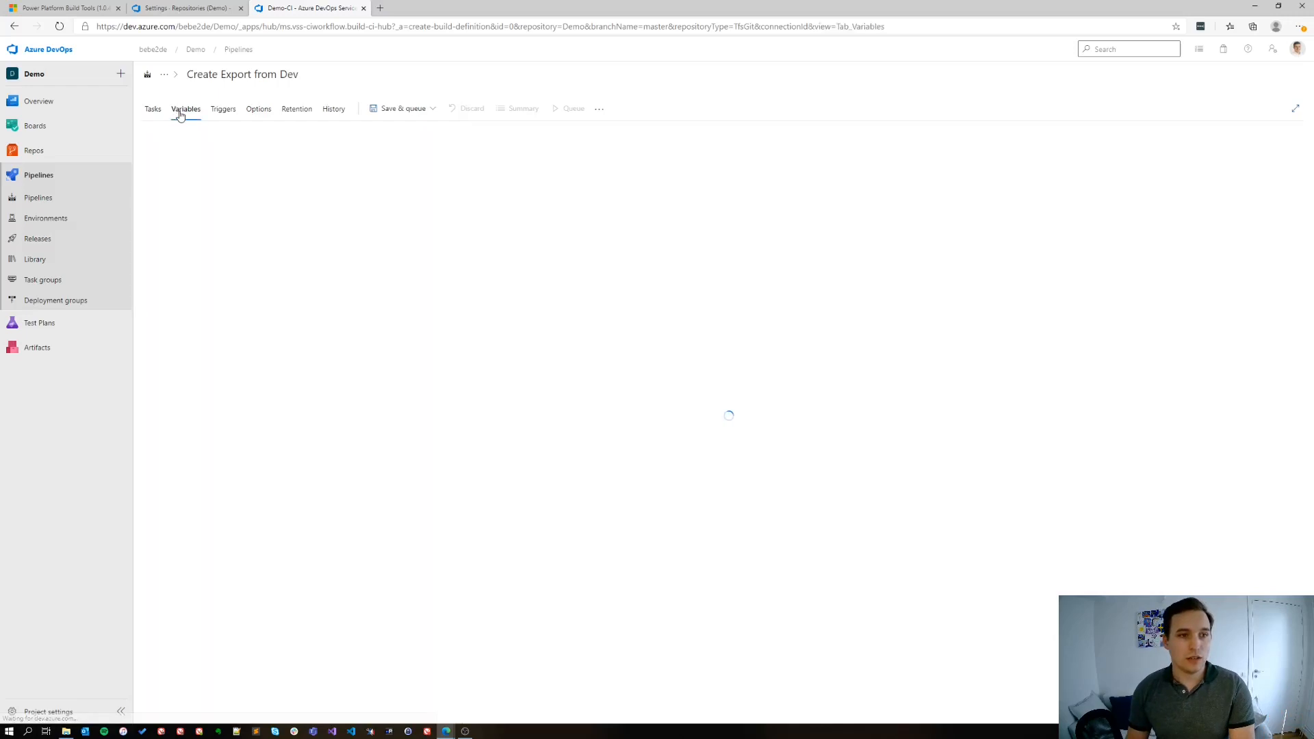
{"action": "left_click", "coordinate": [339, 241]}
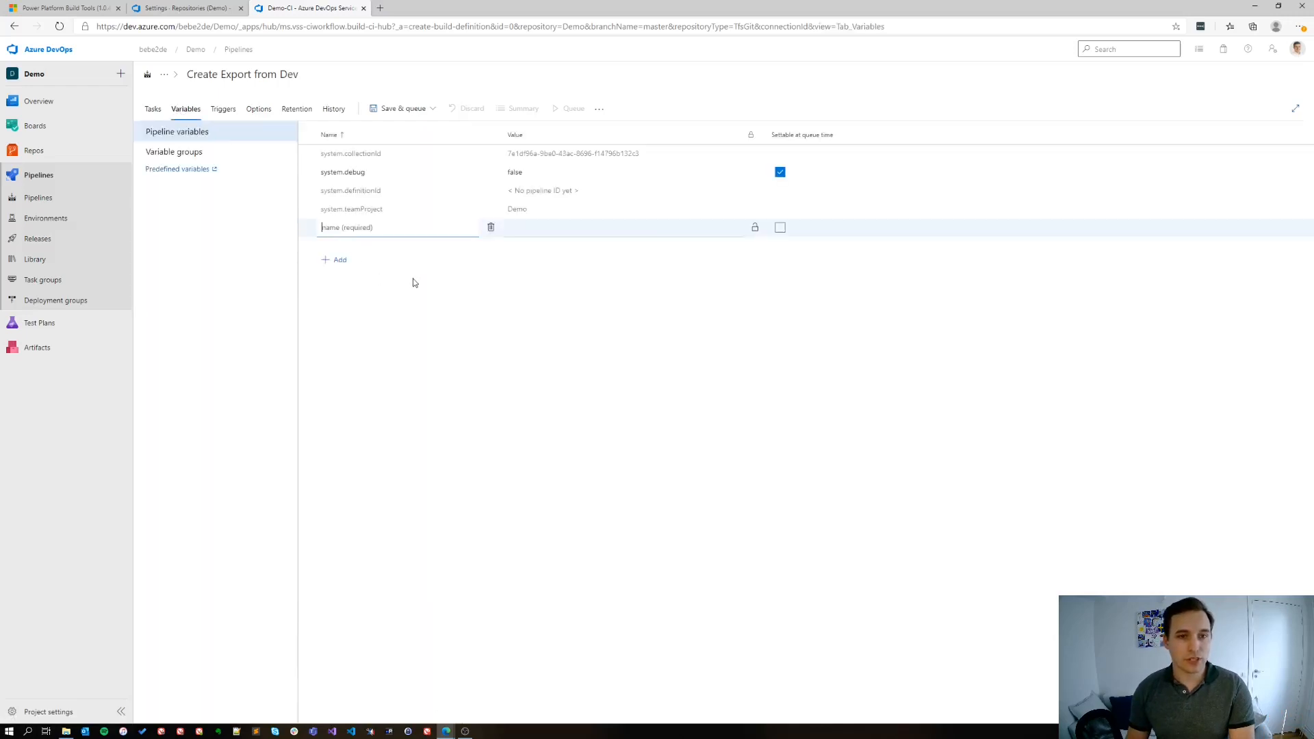
{"action": "type", "text": "SolutionName"}
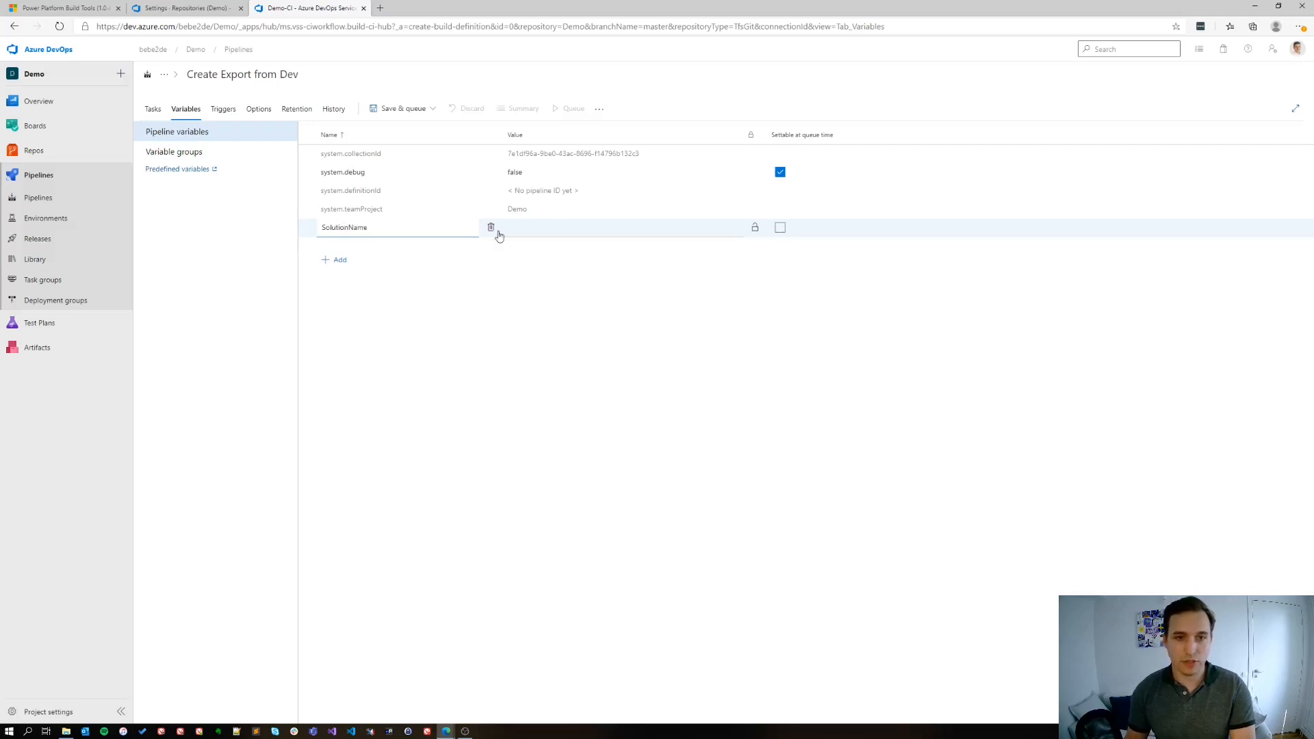
{"action": "left_click", "coordinate": [544, 230]}
{"action": "type", "text": "Demo"}
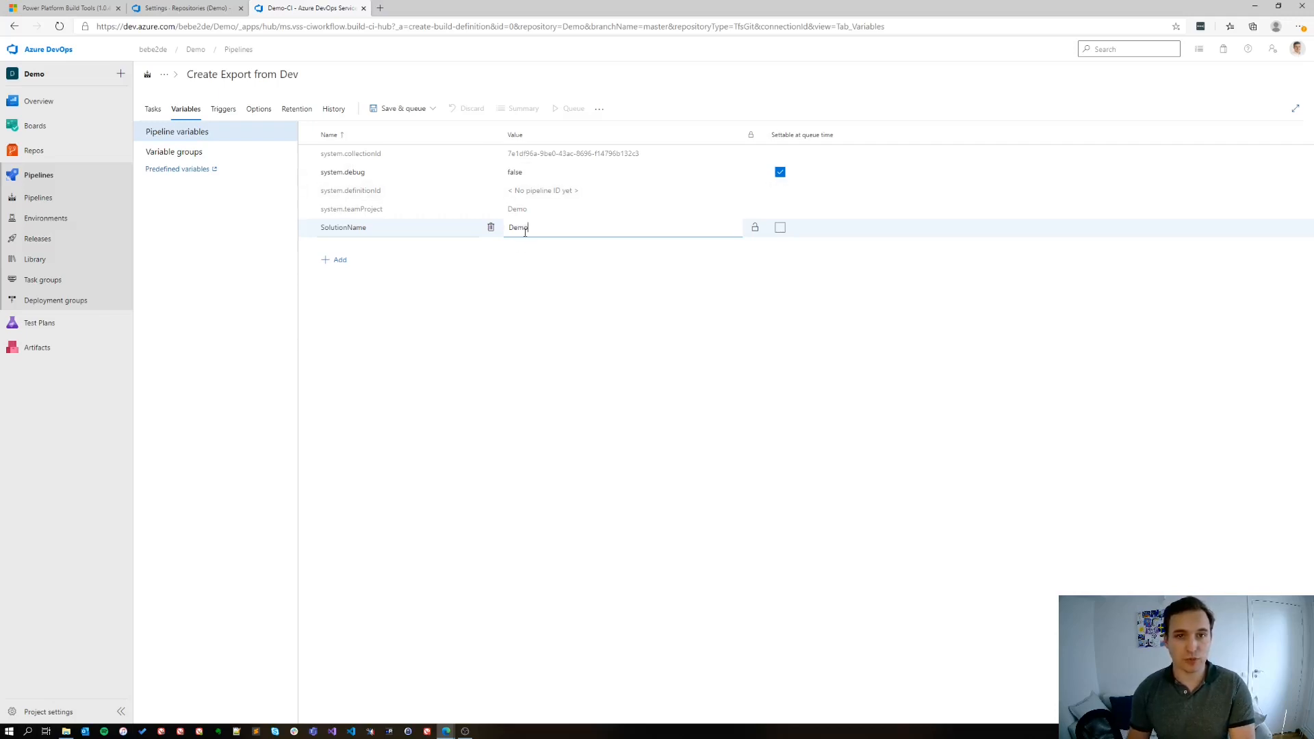
{"action": "left_click", "coordinate": [780, 227]}
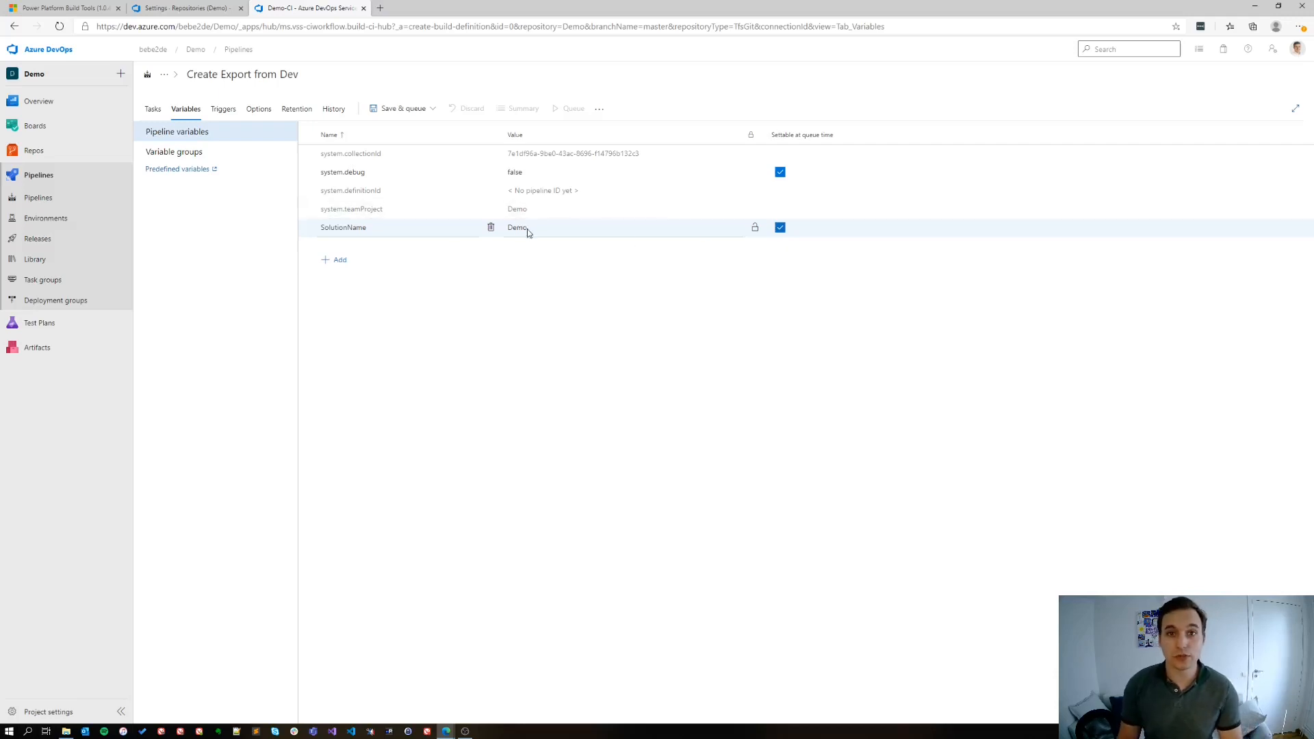
Allow scripts in Agent job 1 to access the OAuth token
{"action": "left_click", "coordinate": [152, 111]}
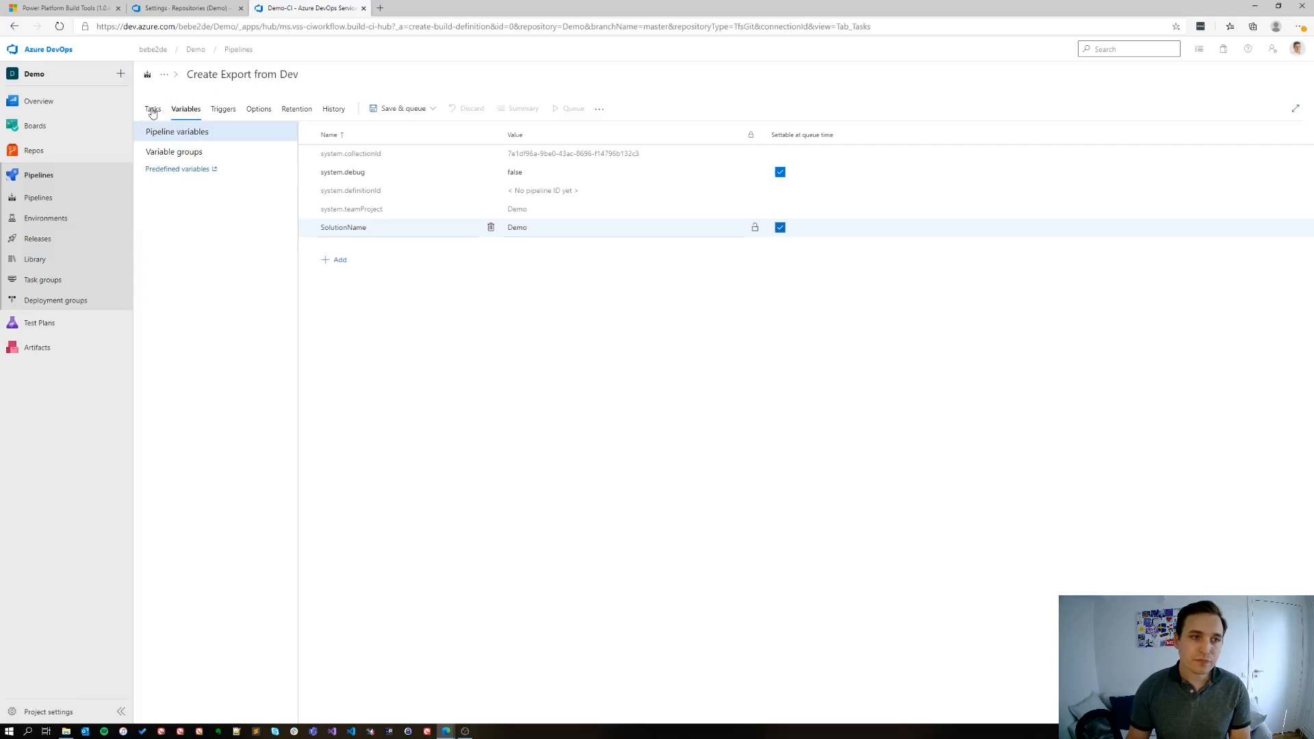
{"action": "left_click", "coordinate": [375, 214]}
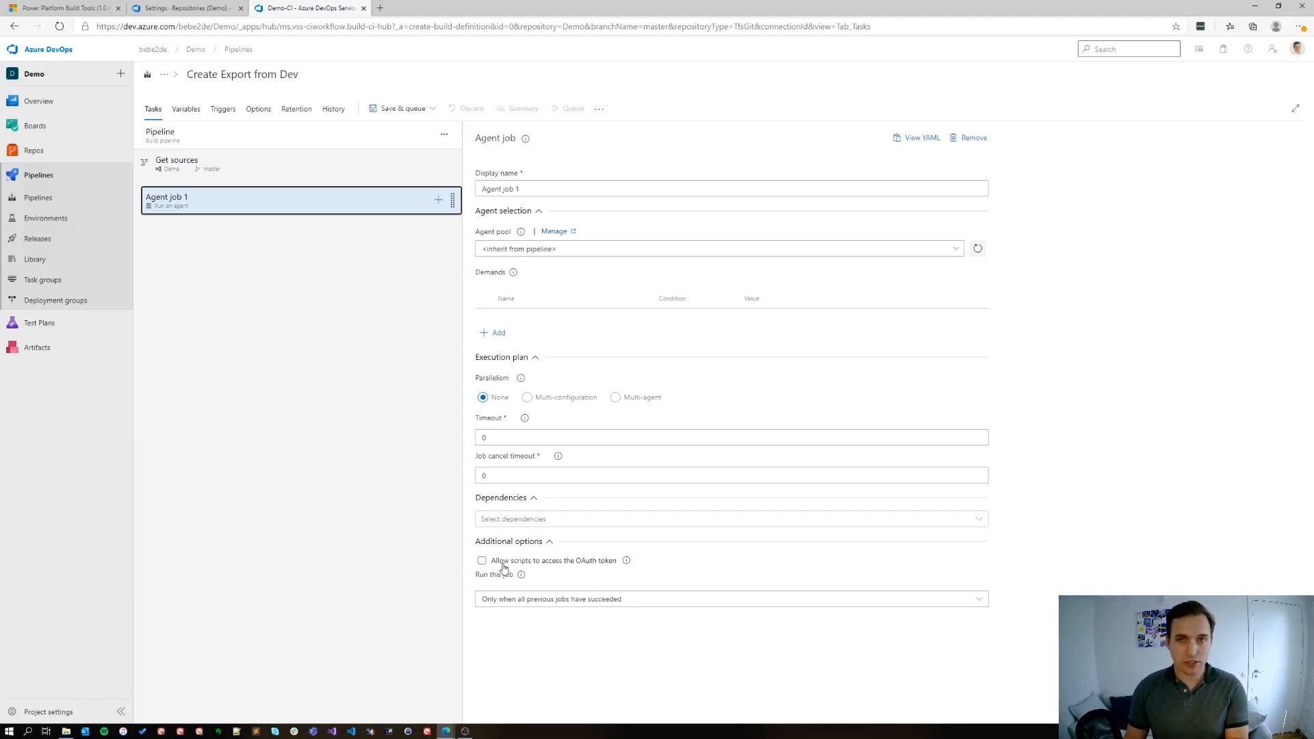
{"action": "left_click", "coordinate": [482, 561]}
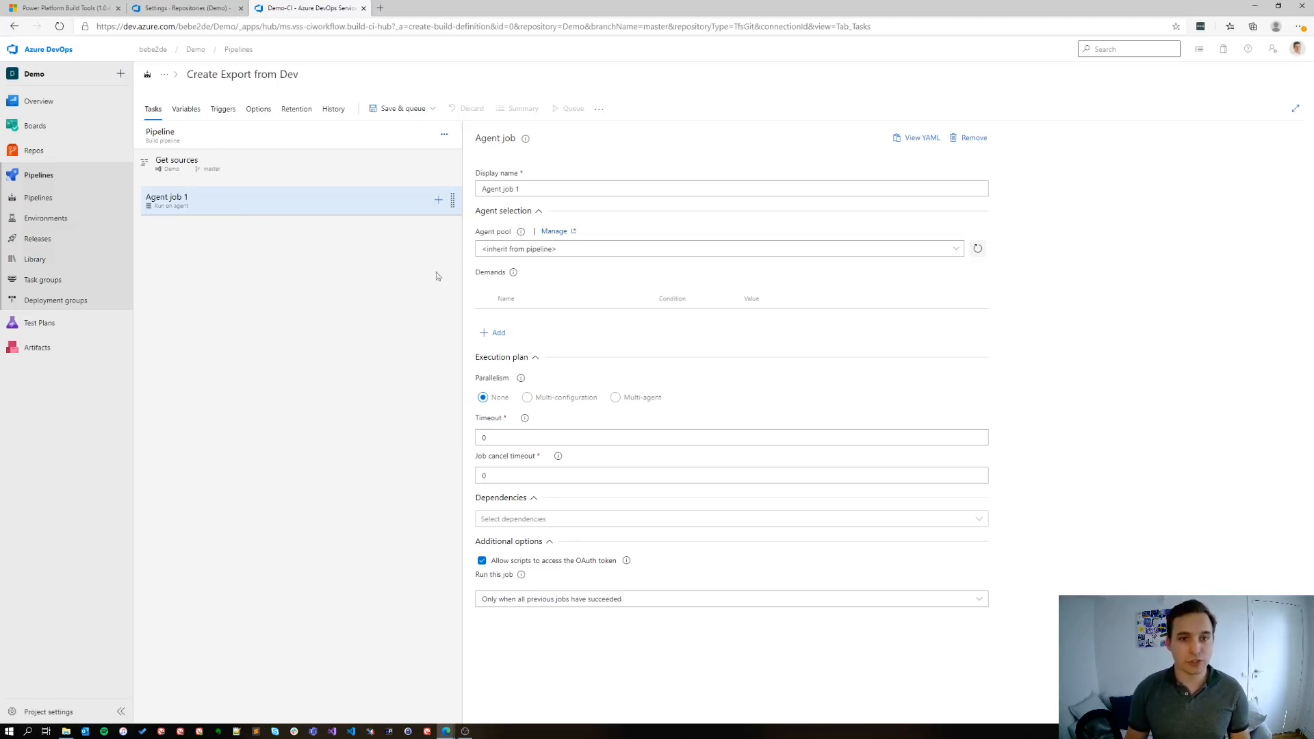
Add the Power Platform Tool Installer, Publish Customizations, Export Solution and Unpack Solution tasks to Agent job 1
{"action": "left_click", "coordinate": [438, 199]}
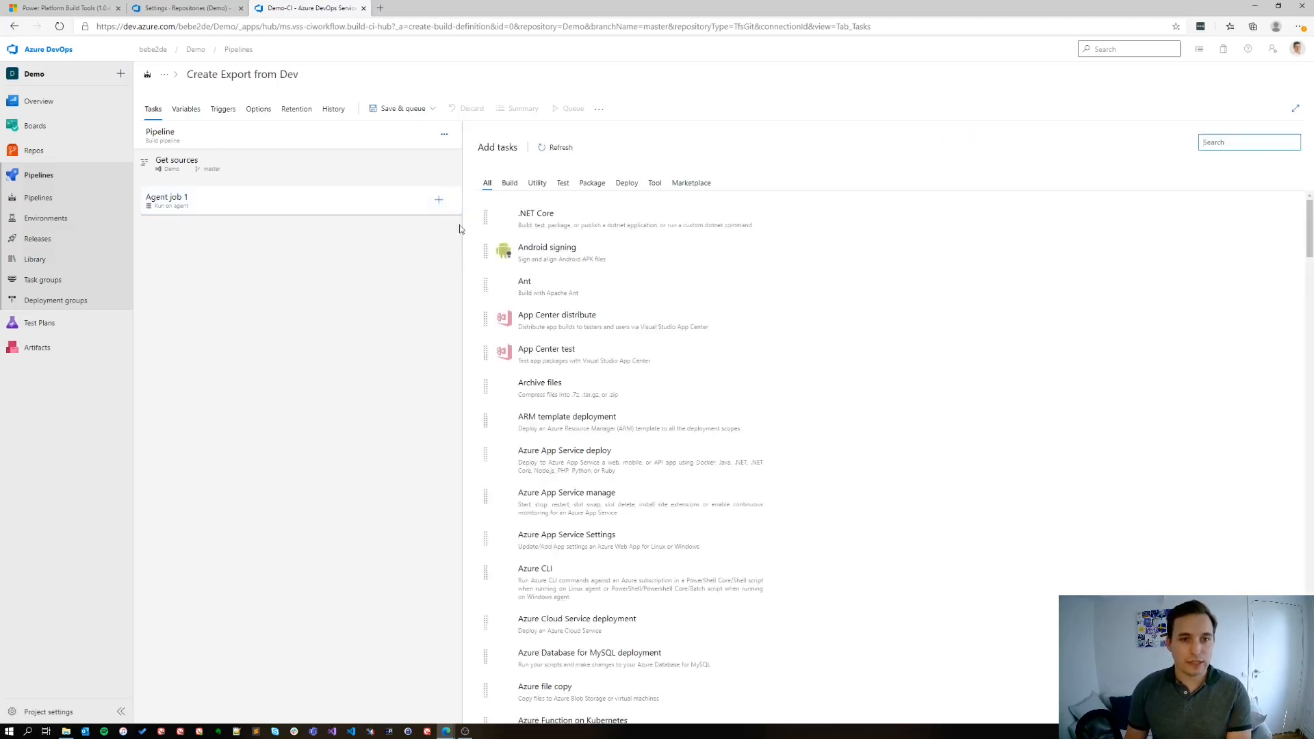
{"action": "type", "text": "Power Platform"}
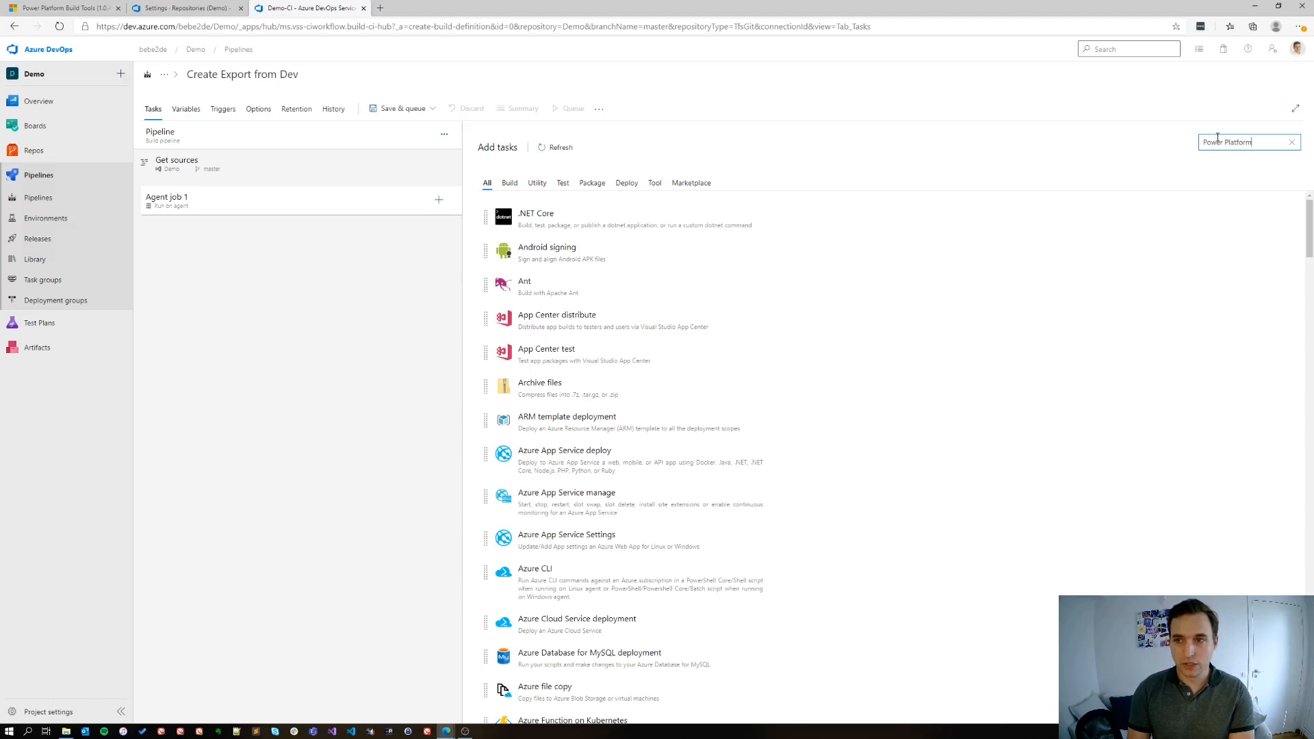
{"action": "mouse_move", "coordinate": [636, 238]}
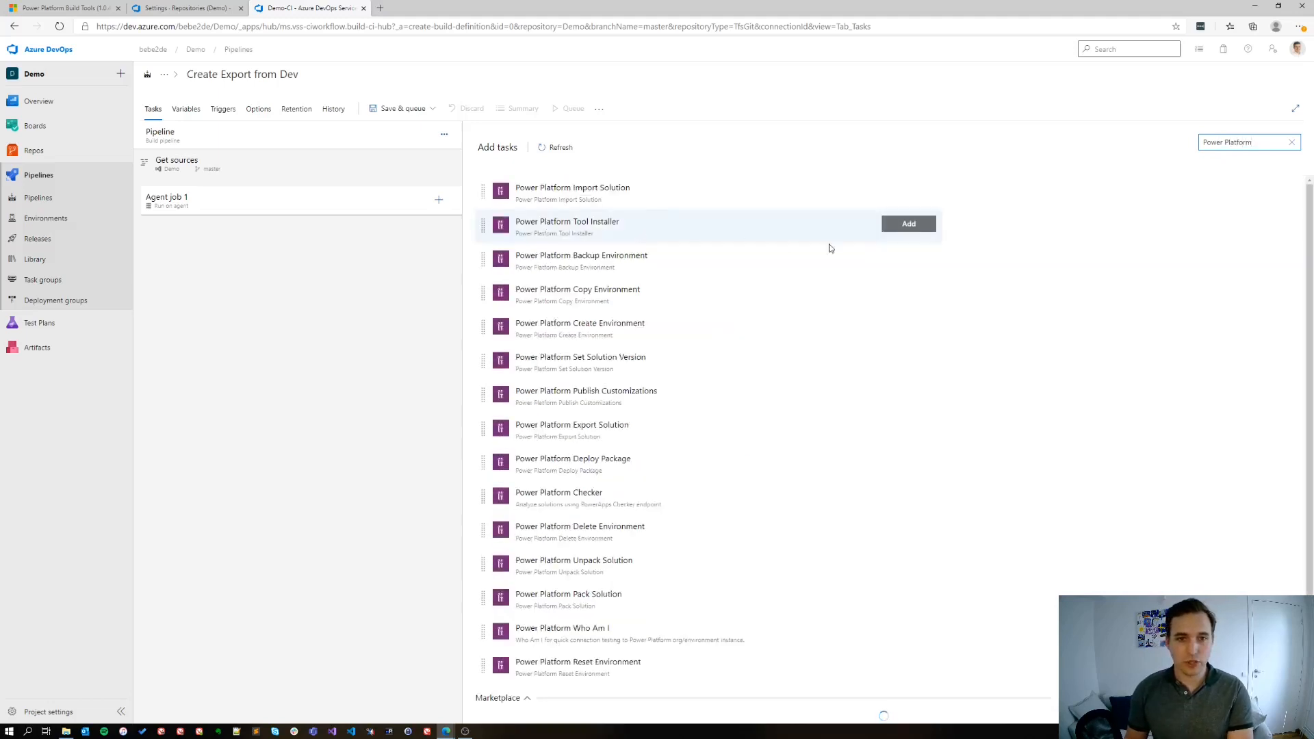
{"action": "left_click", "coordinate": [908, 225]}
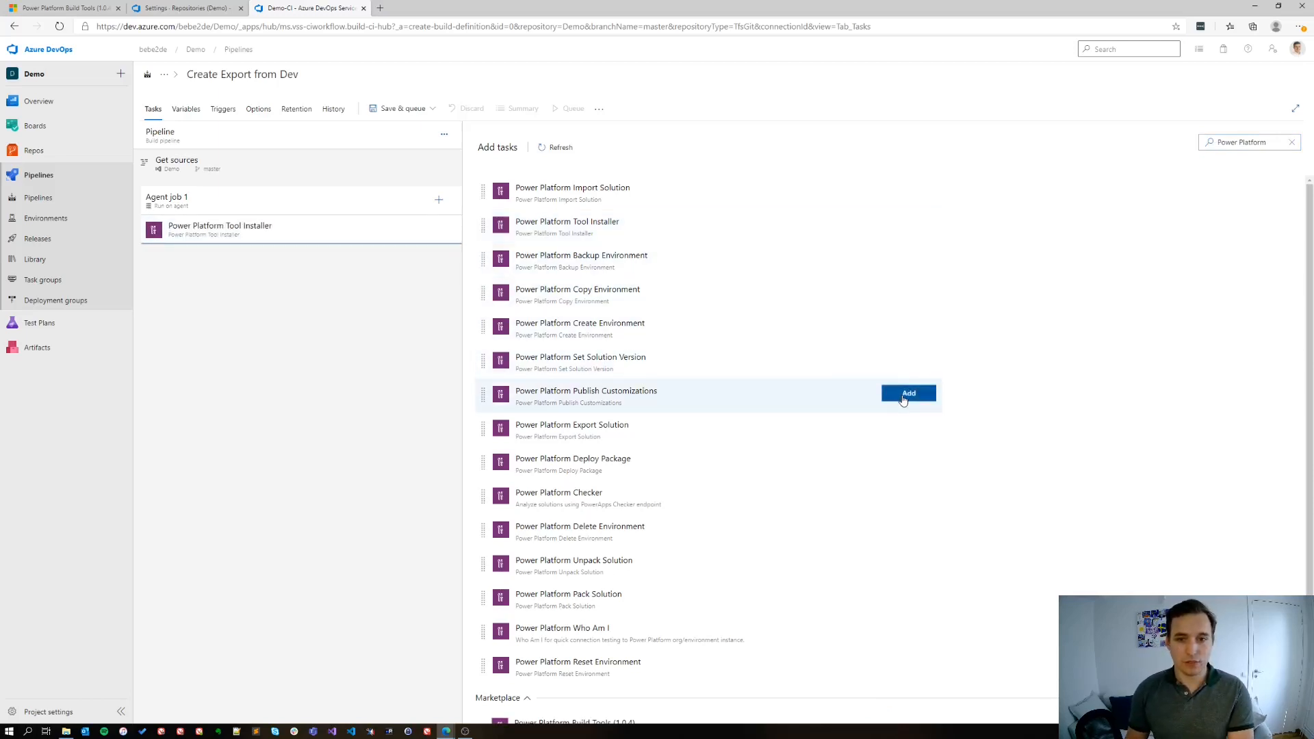
{"action": "left_click", "coordinate": [903, 400]}
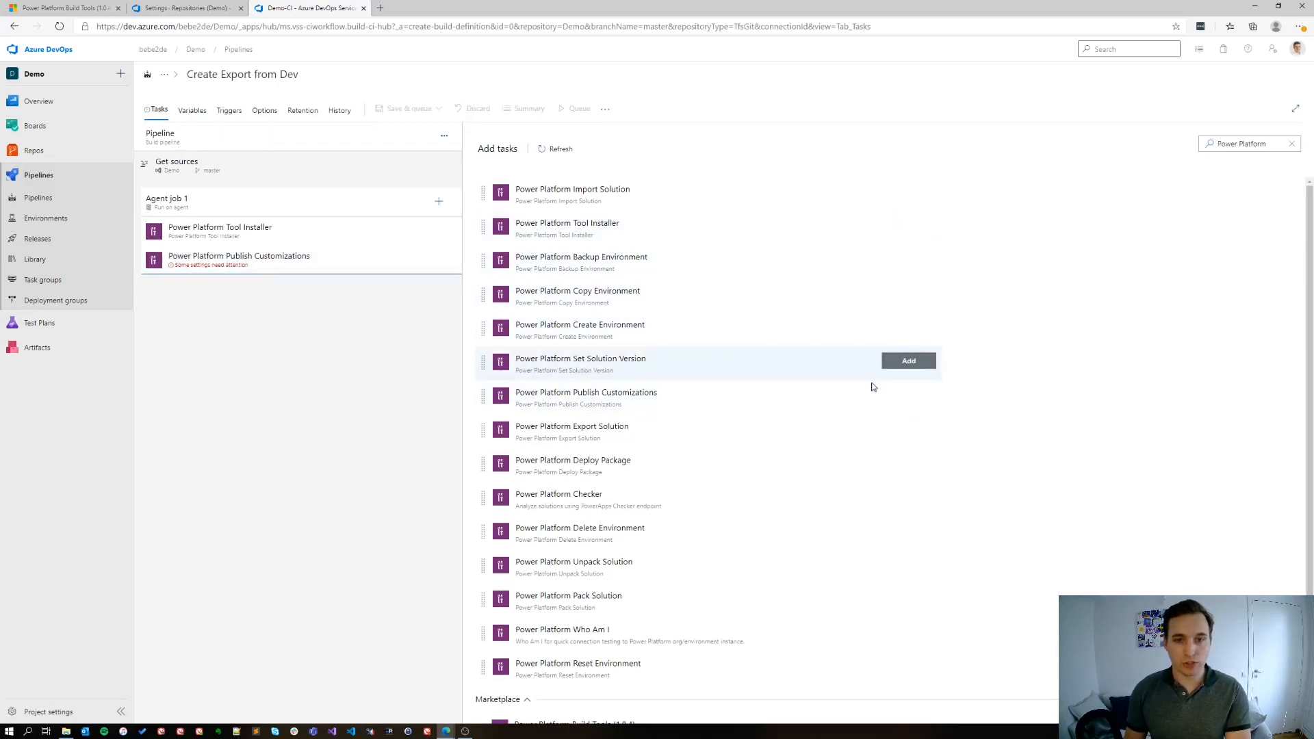
{"action": "left_click", "coordinate": [899, 437]}
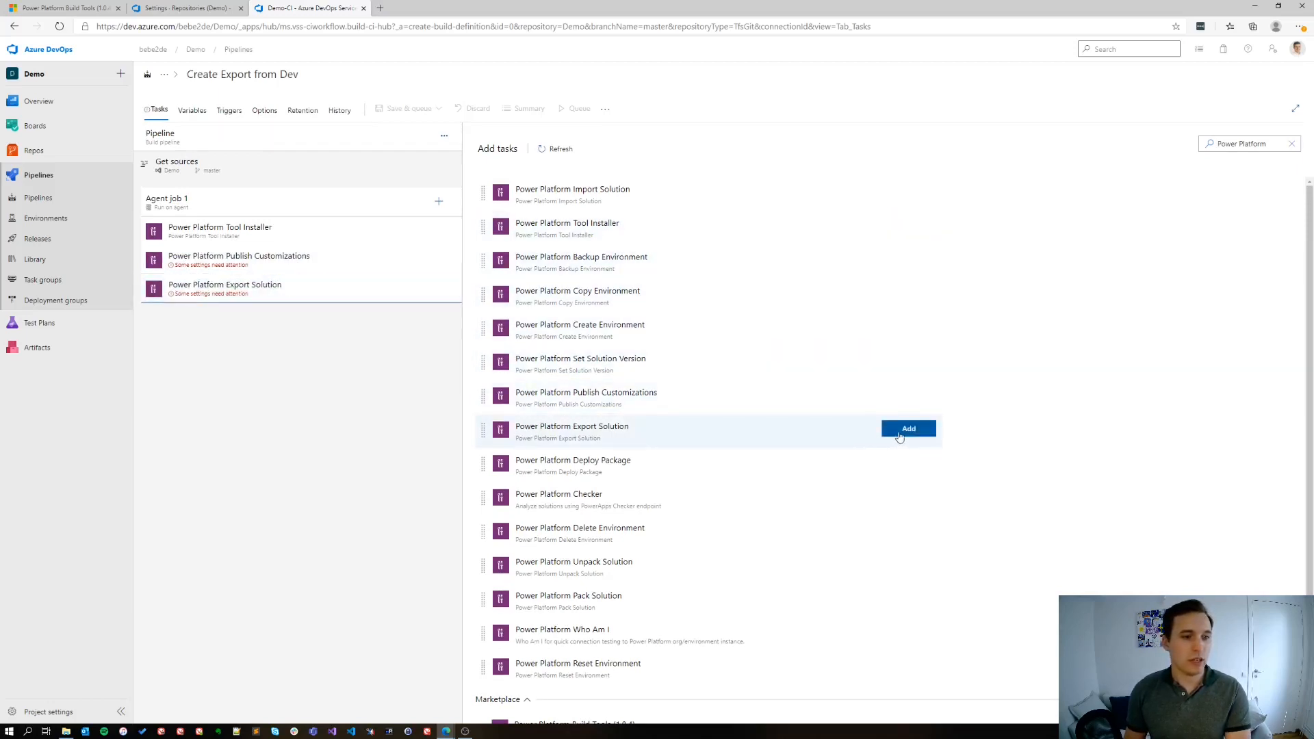
{"action": "left_click", "coordinate": [900, 565]}
Find the Command line task and add it to the end of Agent job 1
{"action": "left_click_drag", "start_coordinate": [1258, 143], "coordinate": [1188, 147]}
{"action": "type", "text": "C"}
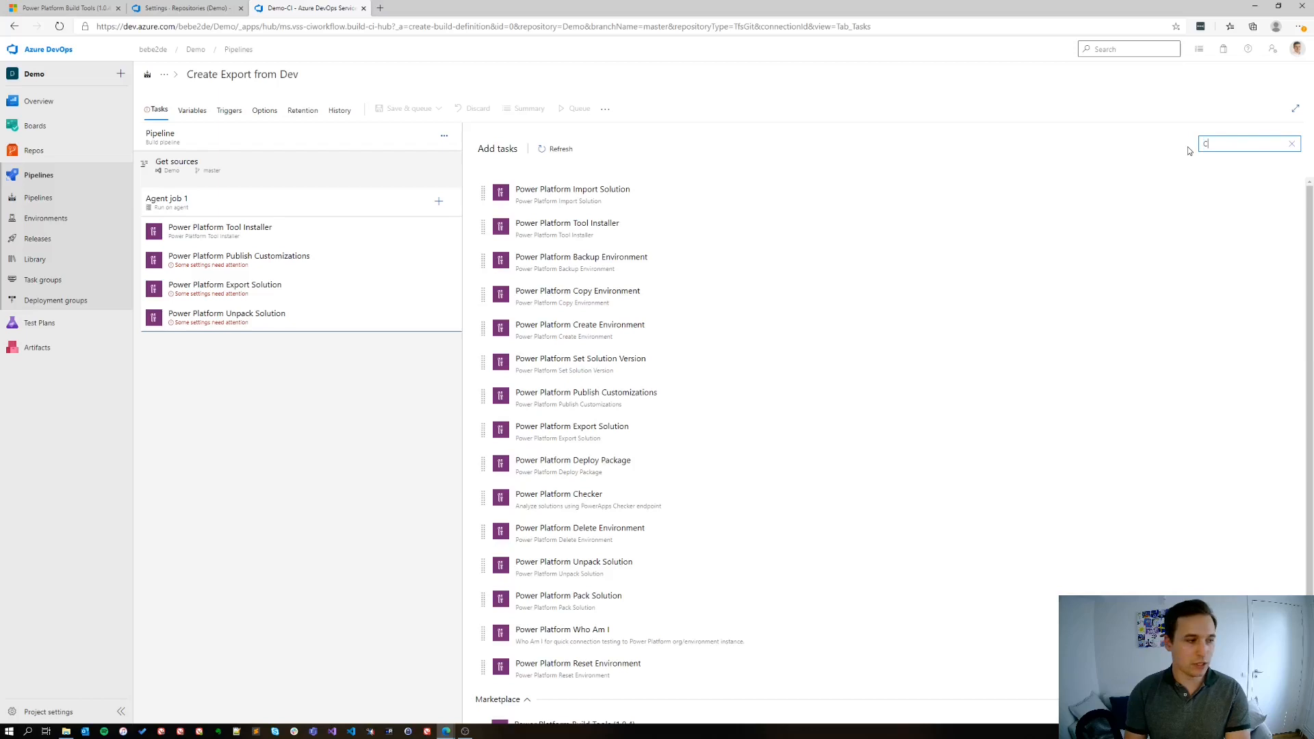
{"action": "type", "text": "ommand"}
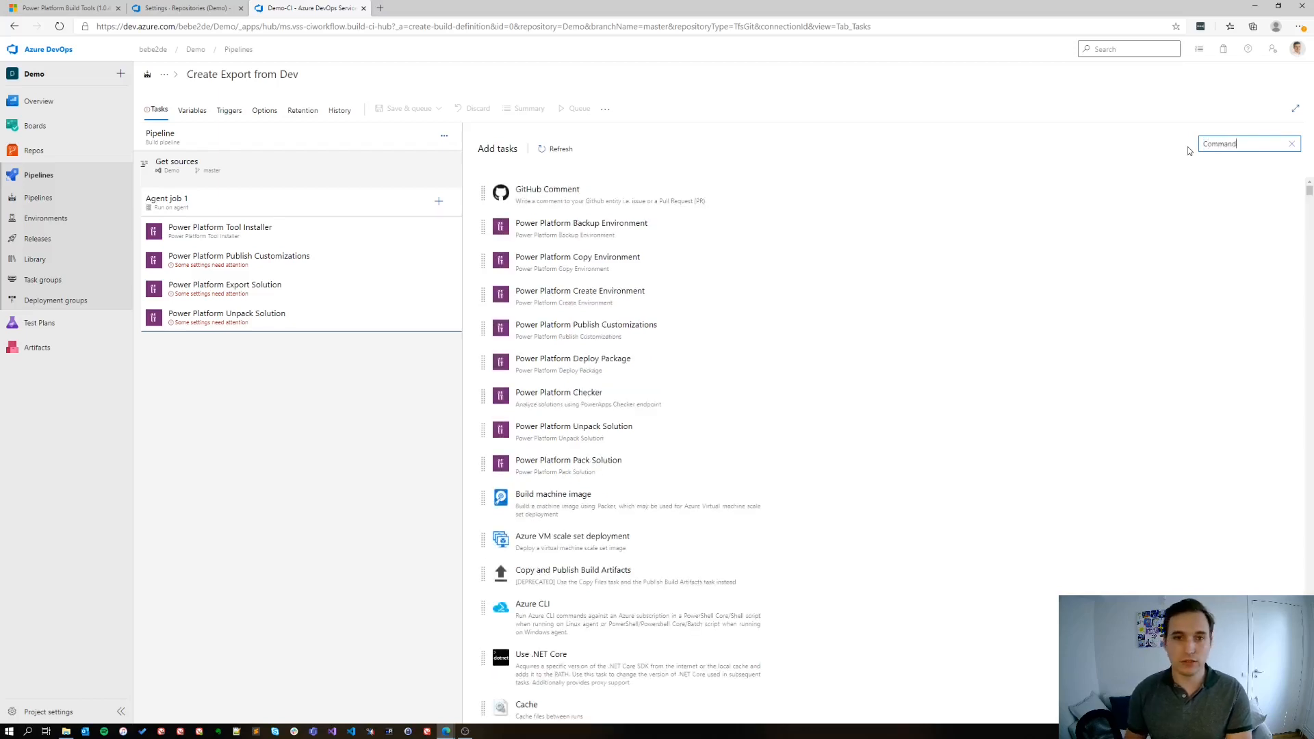
{"action": "left_click", "coordinate": [908, 191]}
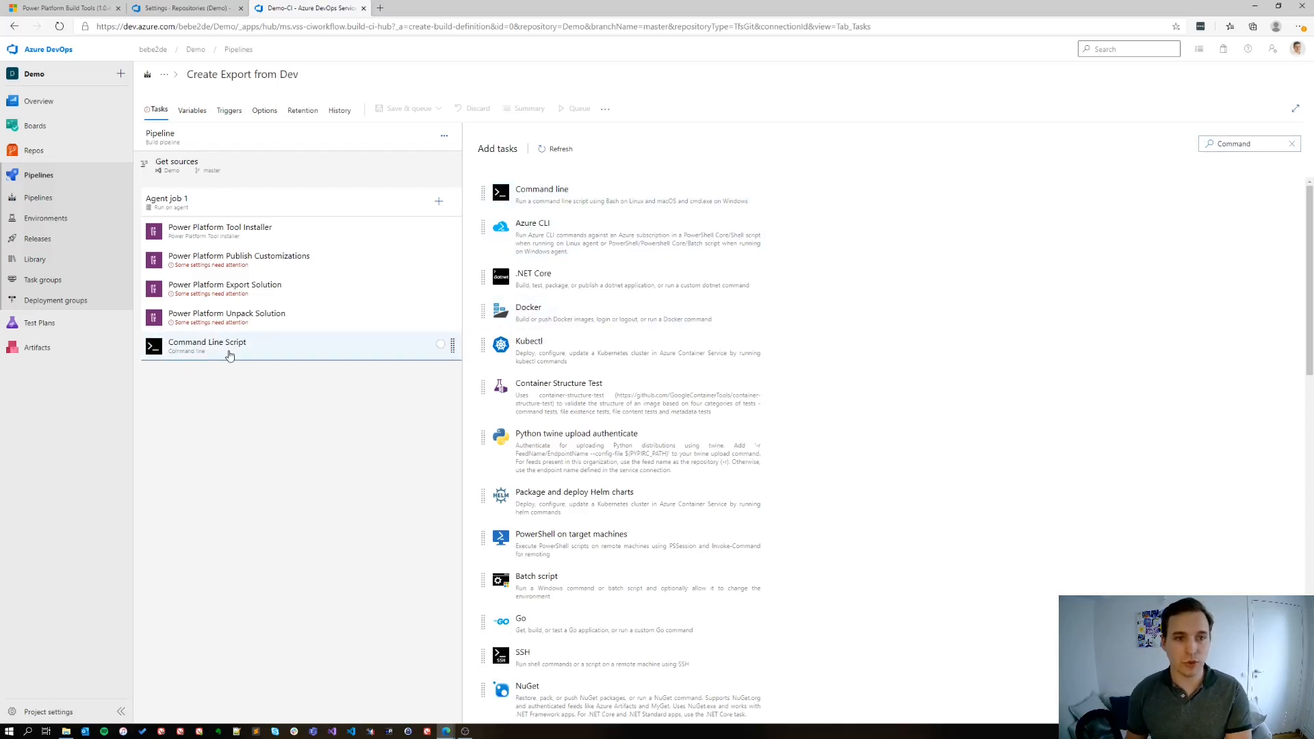
Select the DEV service connection for both the Power Platform Publish Customizations and Export Solution tasks
{"action": "left_click", "coordinate": [241, 269]}
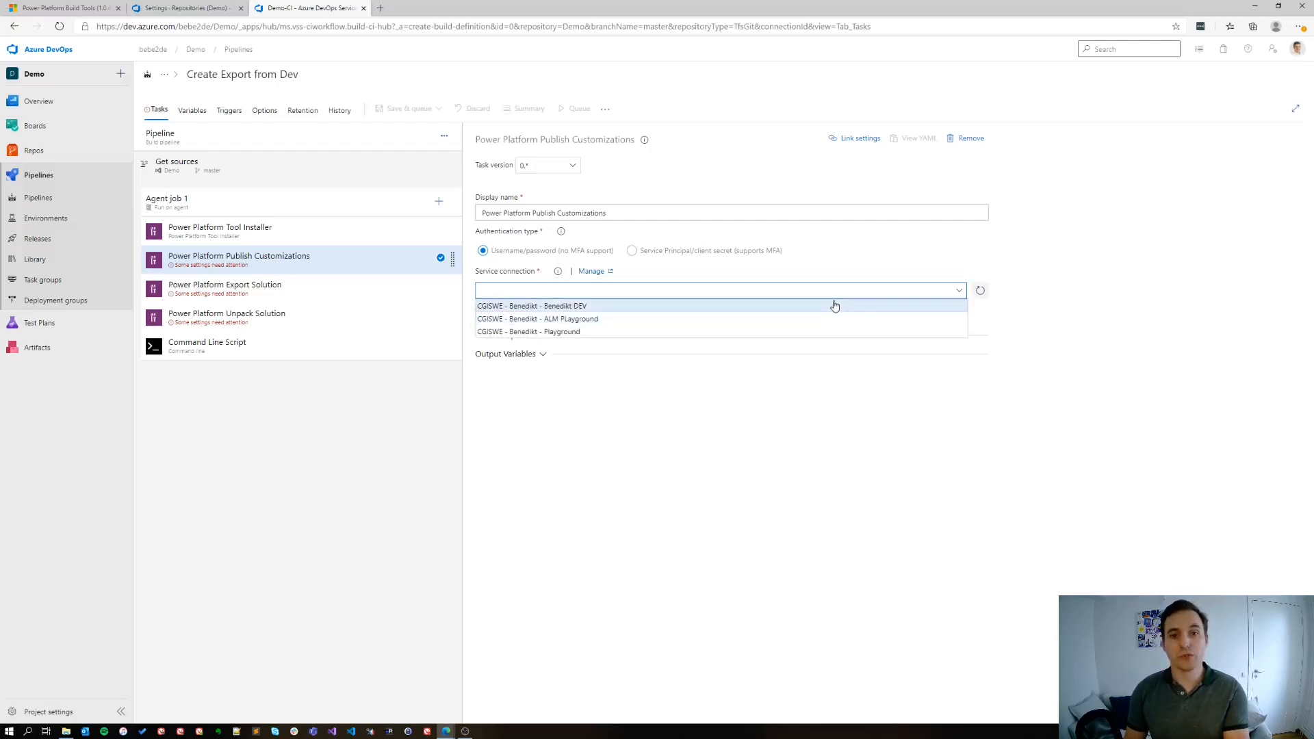
{"action": "left_click", "coordinate": [629, 307]}
{"action": "left_click", "coordinate": [342, 283]}
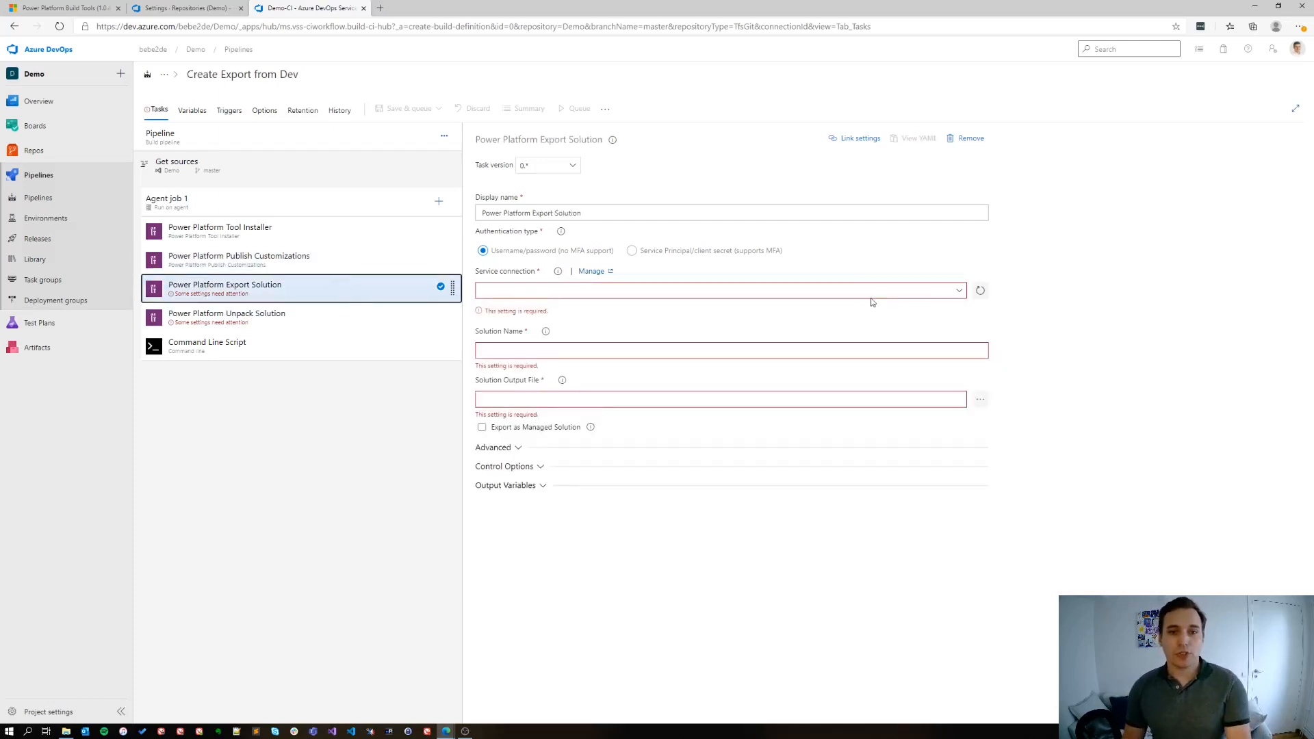
{"action": "left_click", "coordinate": [959, 290]}
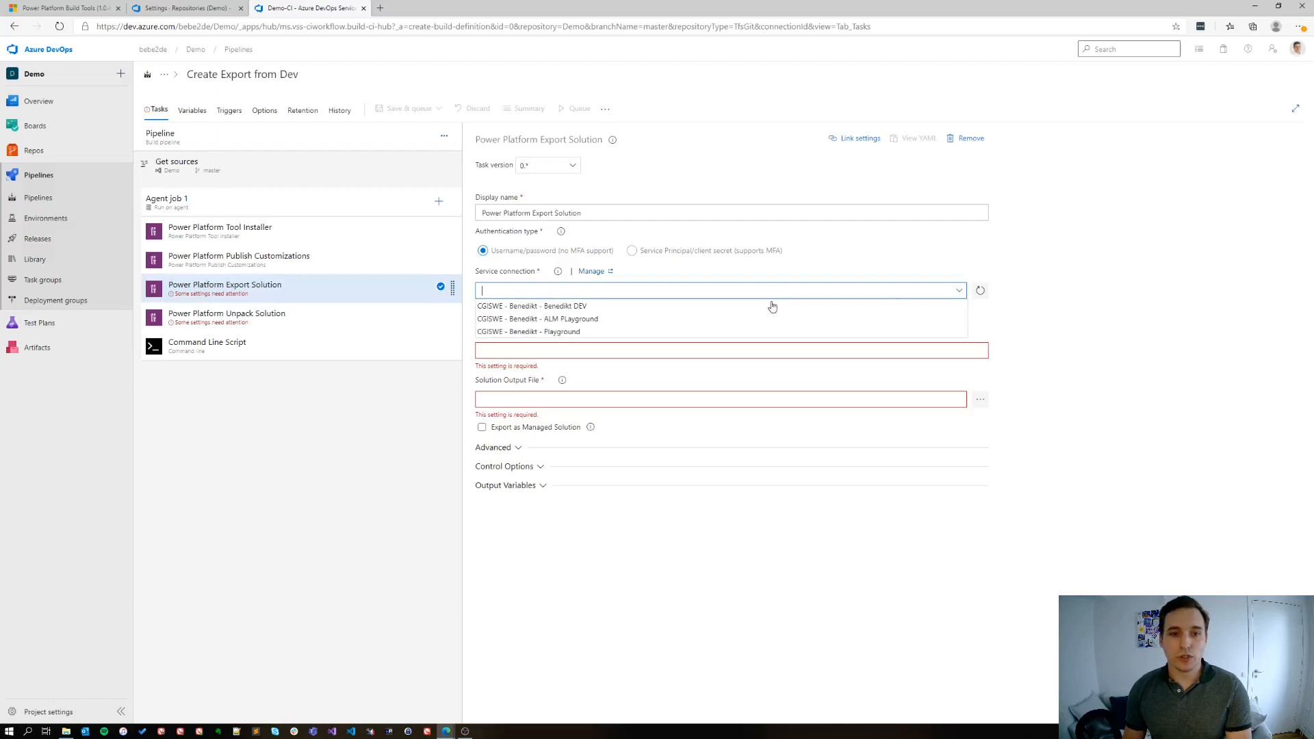
{"action": "left_click", "coordinate": [582, 308]}
Set the Export Solution task's solution name to $(SolutionName)
{"action": "left_click", "coordinate": [539, 333]}
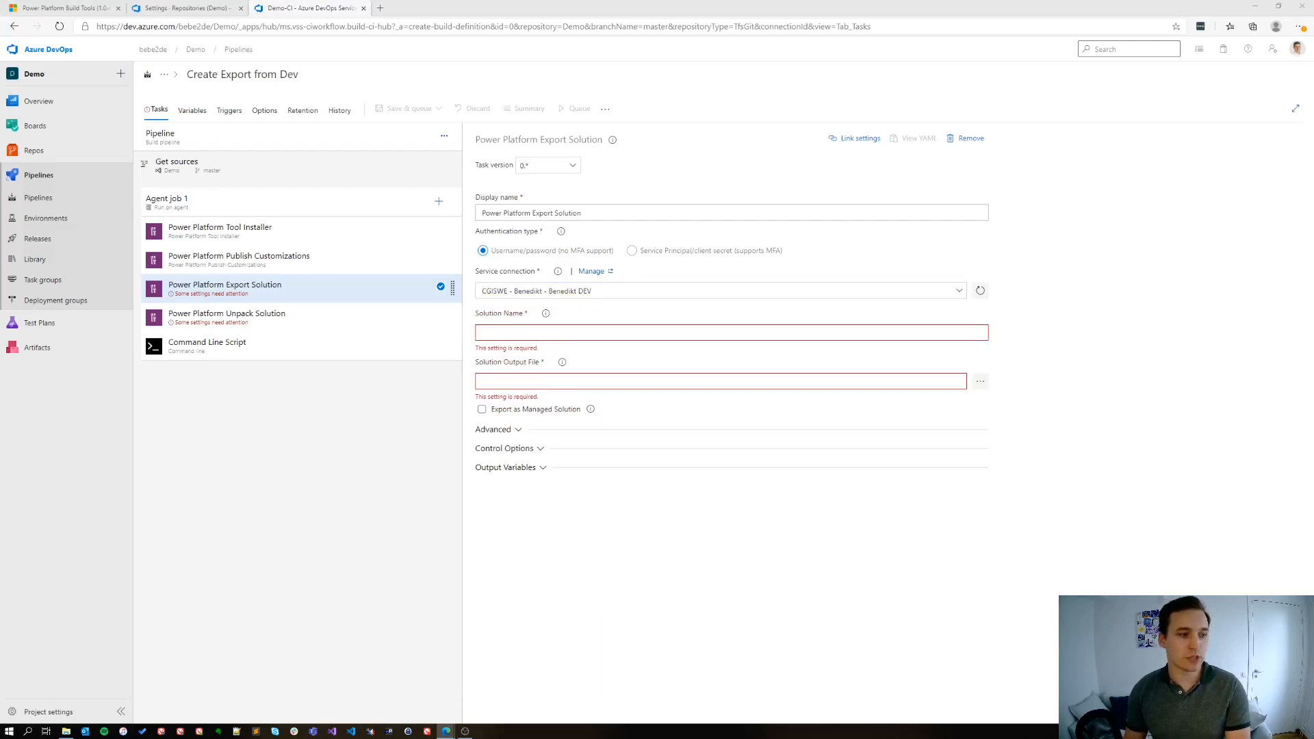
{"action": "left_click", "coordinate": [526, 333]}
{"action": "type", "text": "$(SolutionName)"}
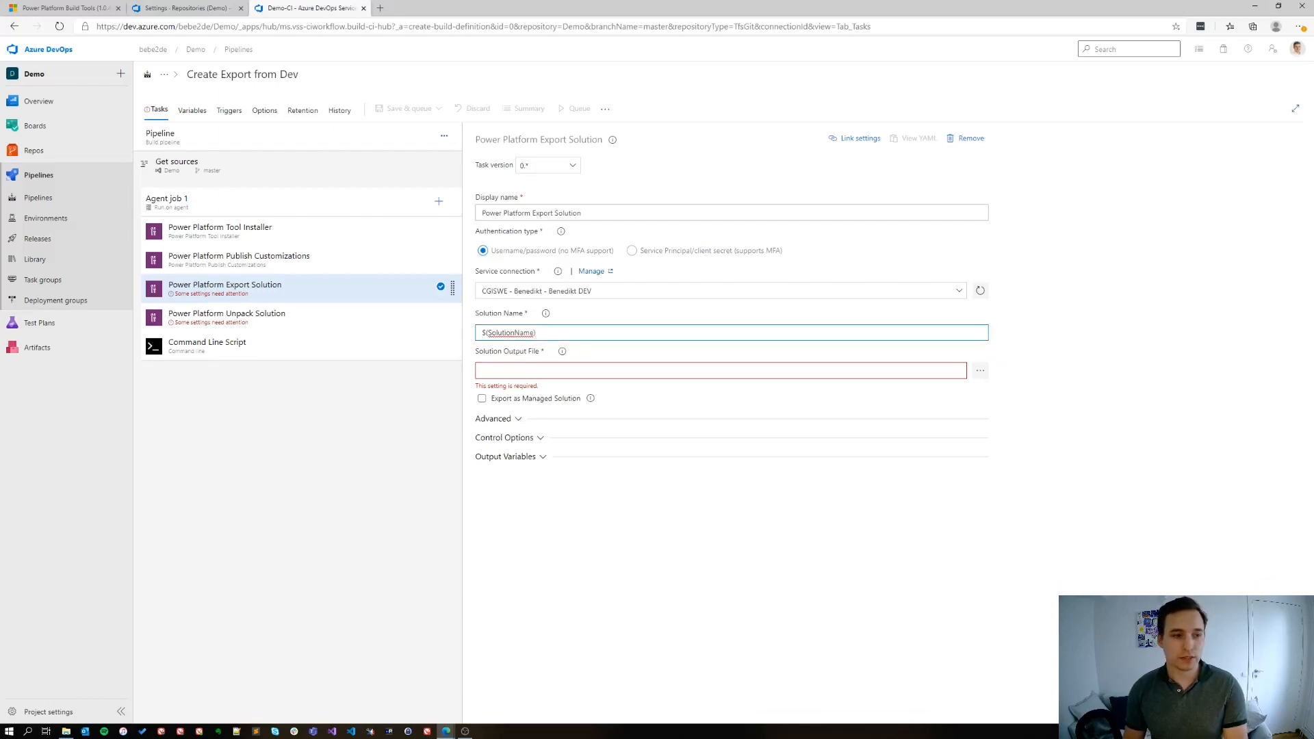
Set the Export Solution task's output file and the Unpack Solution task's input file to $(Build.ArtifactStagingDirectory)\$(SolutionName).zip
{"action": "left_click", "coordinate": [482, 371]}
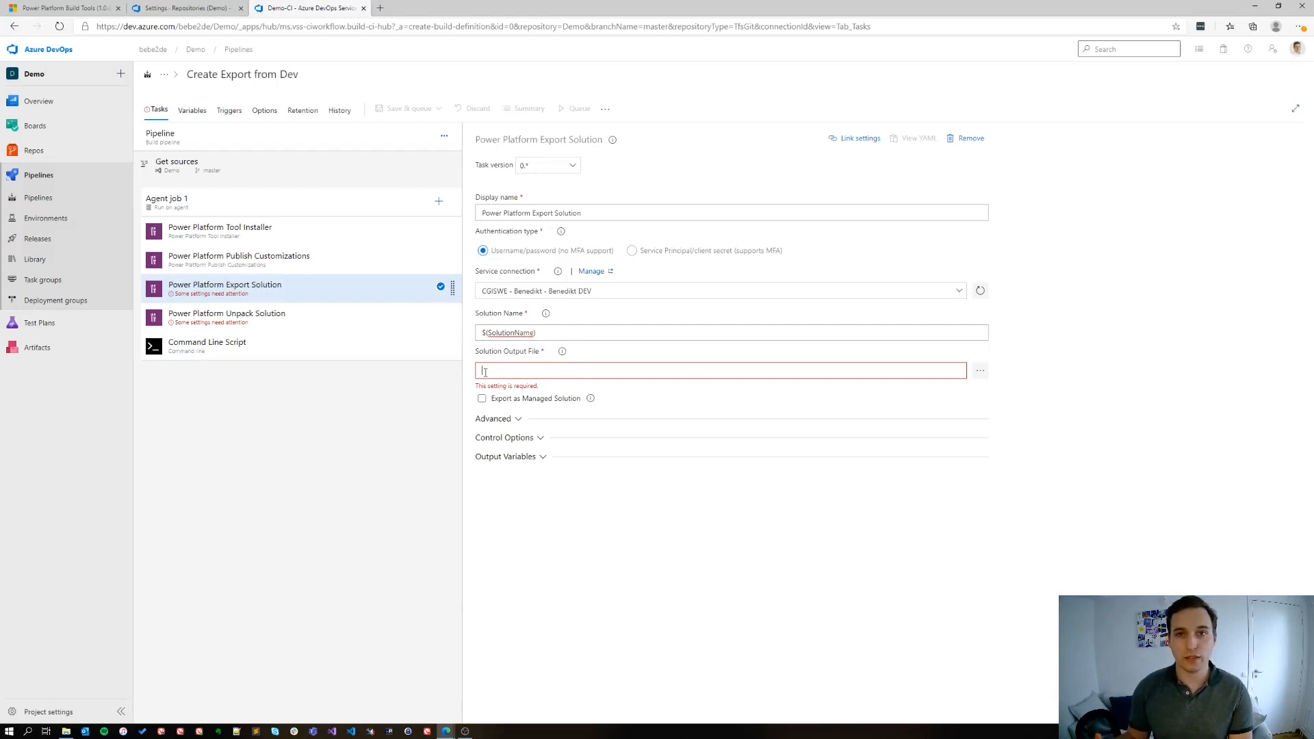
{"action": "type", "text": "$(Build.ArtifactStagingDirectory)\\$(SolutionName).zip"}
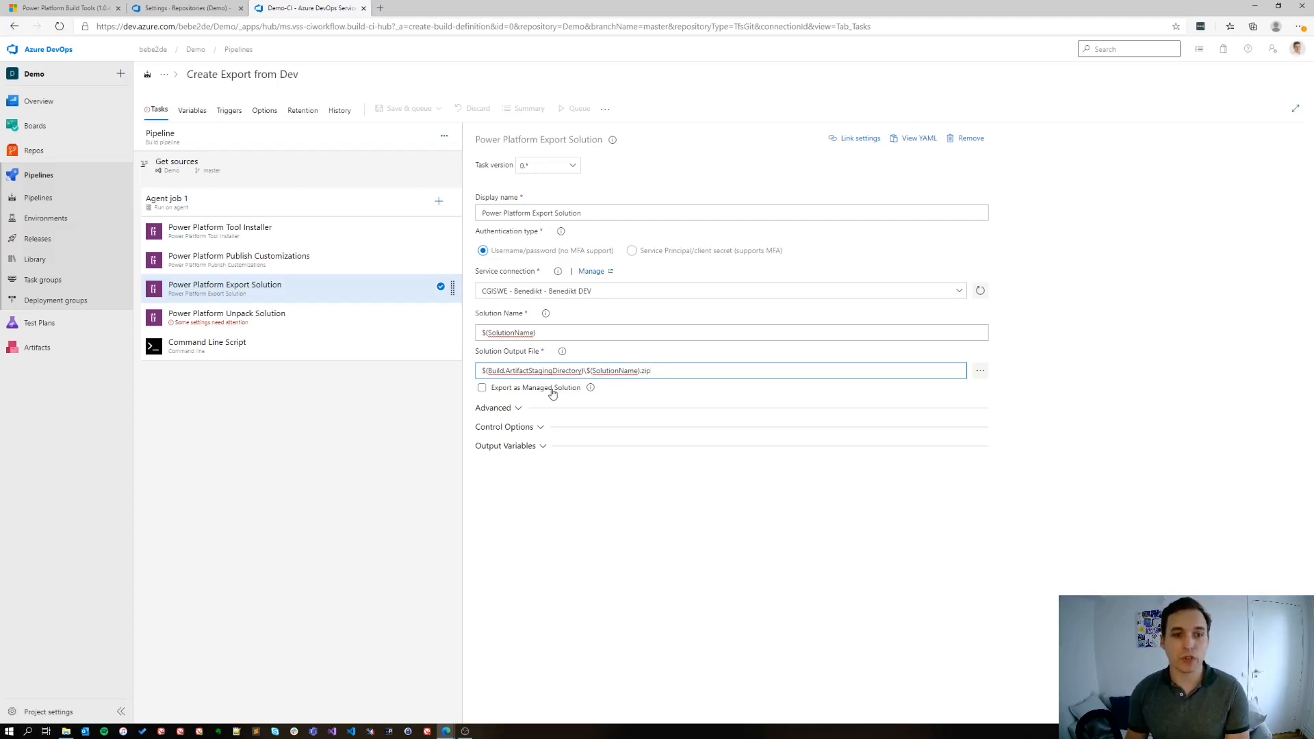
{"action": "left_click", "coordinate": [335, 314]}
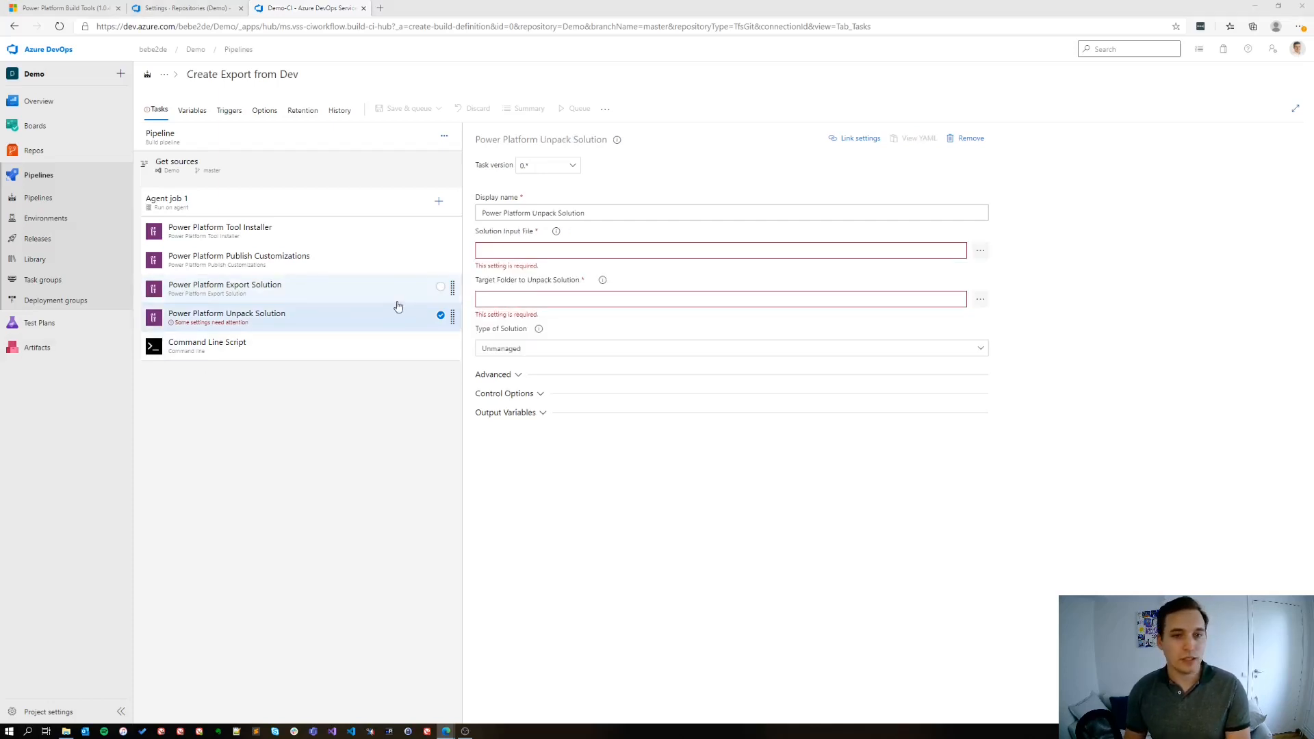
{"action": "left_click", "coordinate": [526, 249]}
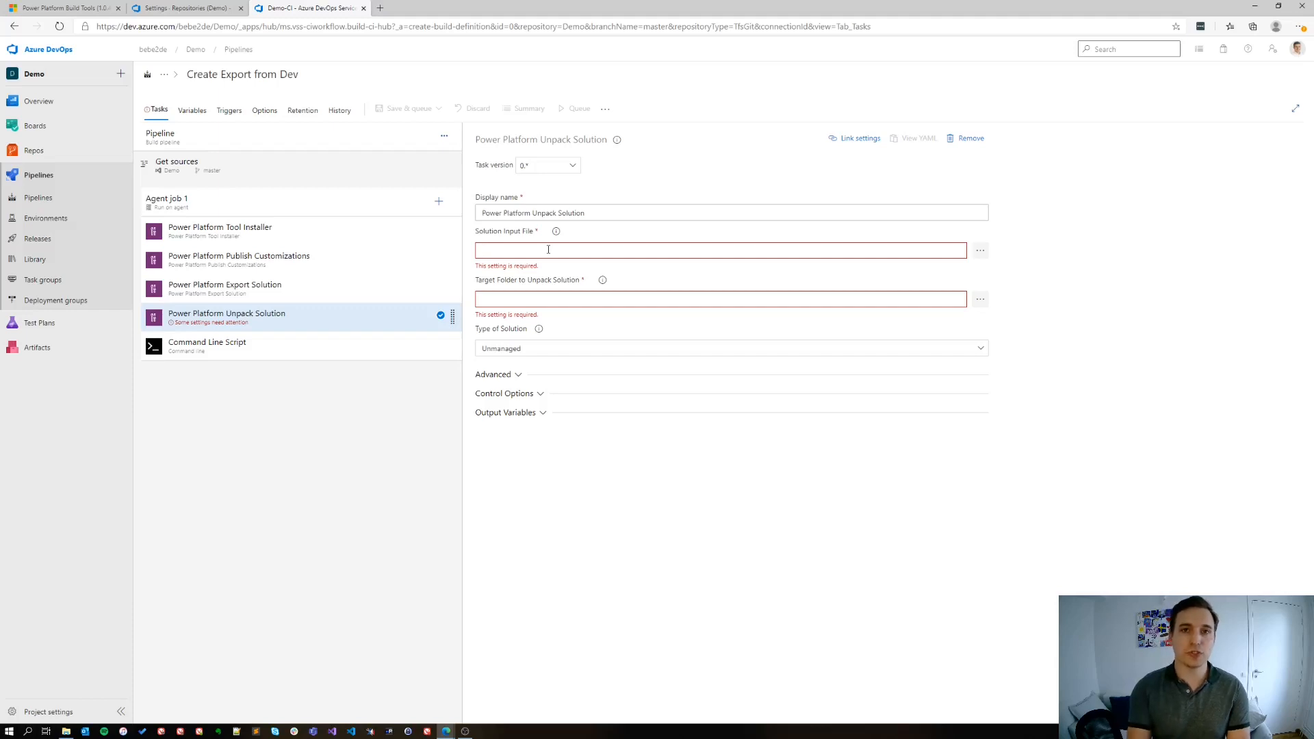
{"action": "type", "text": "$(Build.ArtifactStagingDirectory)\\$(SolutionName).zip"}
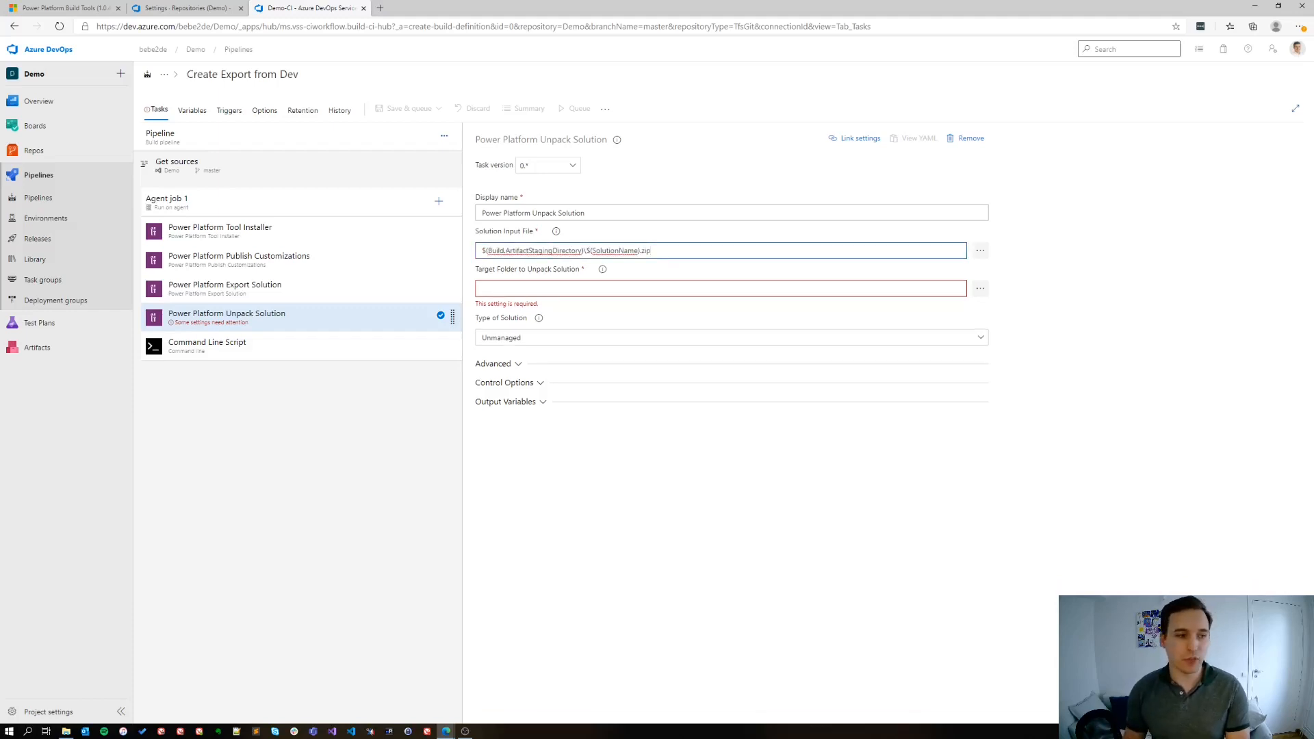
Set the Unpack Solution task's target folder to $(Build.SourcesDirectory)\$(SolutionName)
{"action": "key", "text": "alt+Tab"}
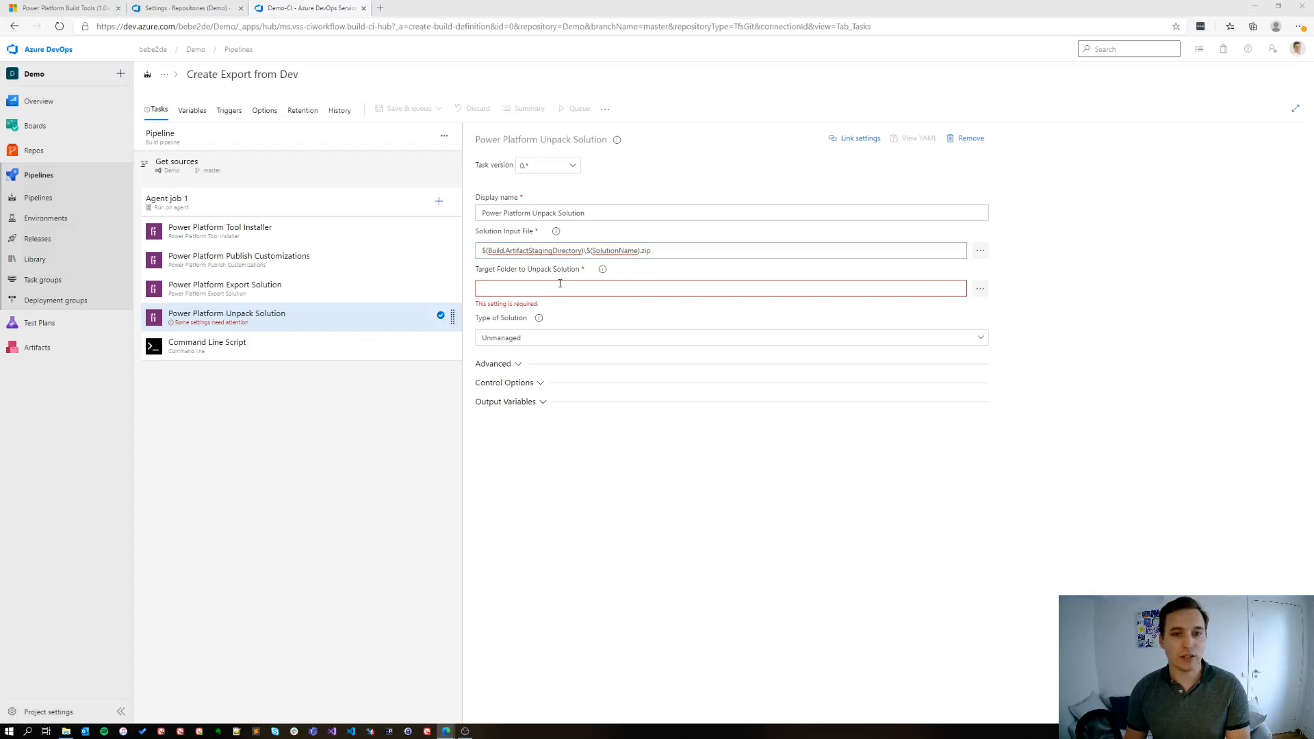
{"action": "left_click", "coordinate": [559, 284]}
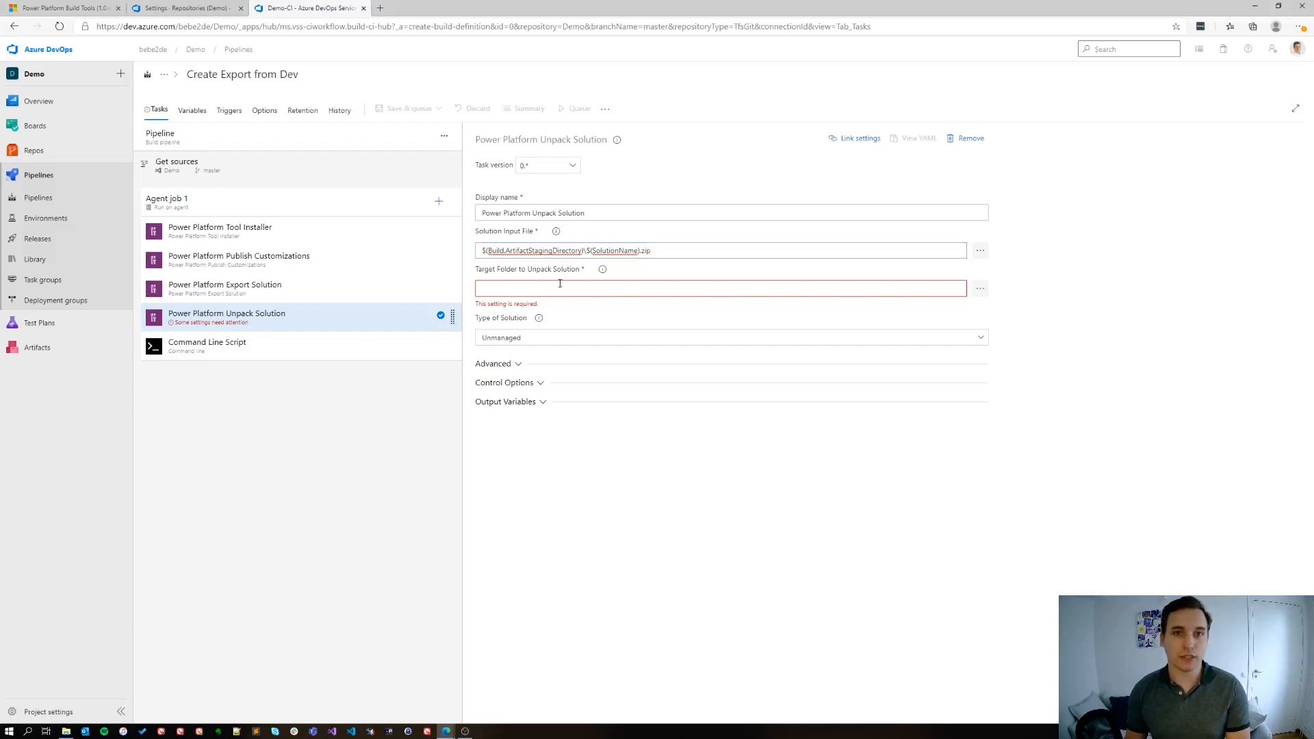
{"action": "type", "text": "$(Build.SourcesDirectory)\\$(SolutionName)"}
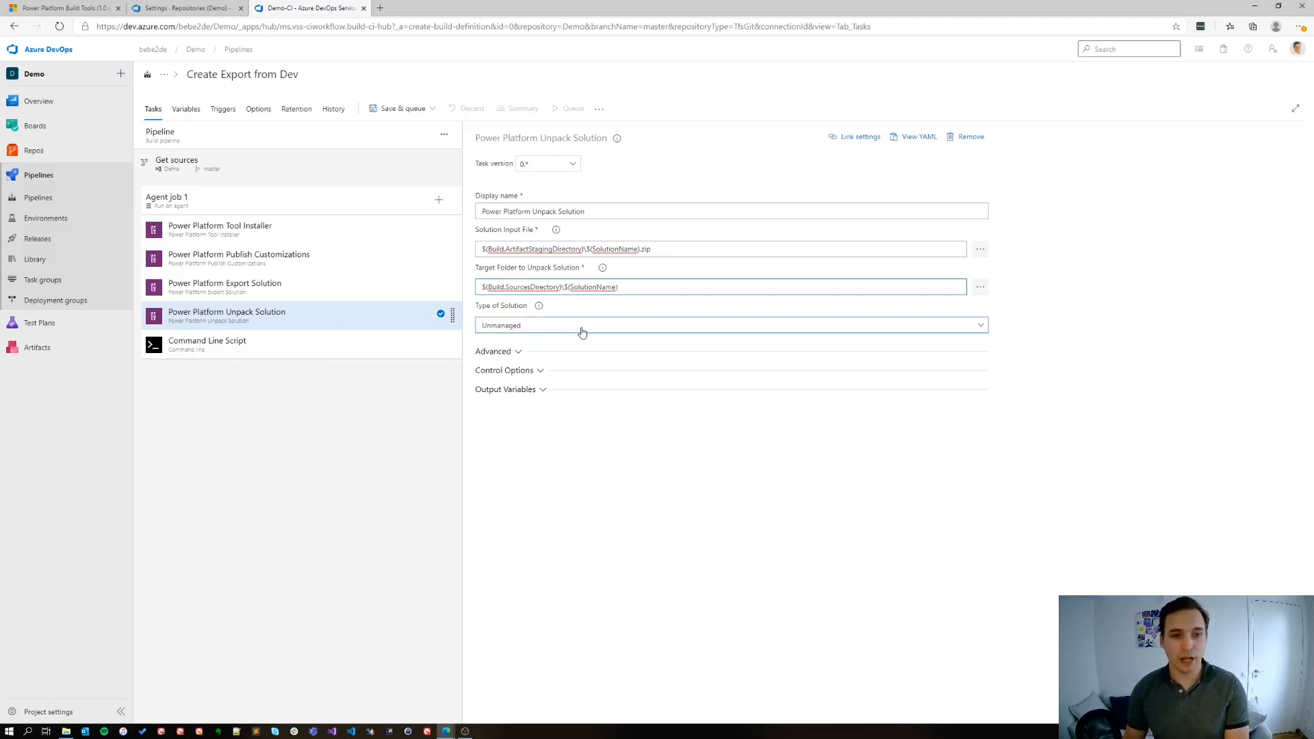
Replace the Command Line Script task's sample script with git commands that commit all changes to master as $(Build.BuildNumber) and push to origin master
{"action": "left_click", "coordinate": [217, 349]}
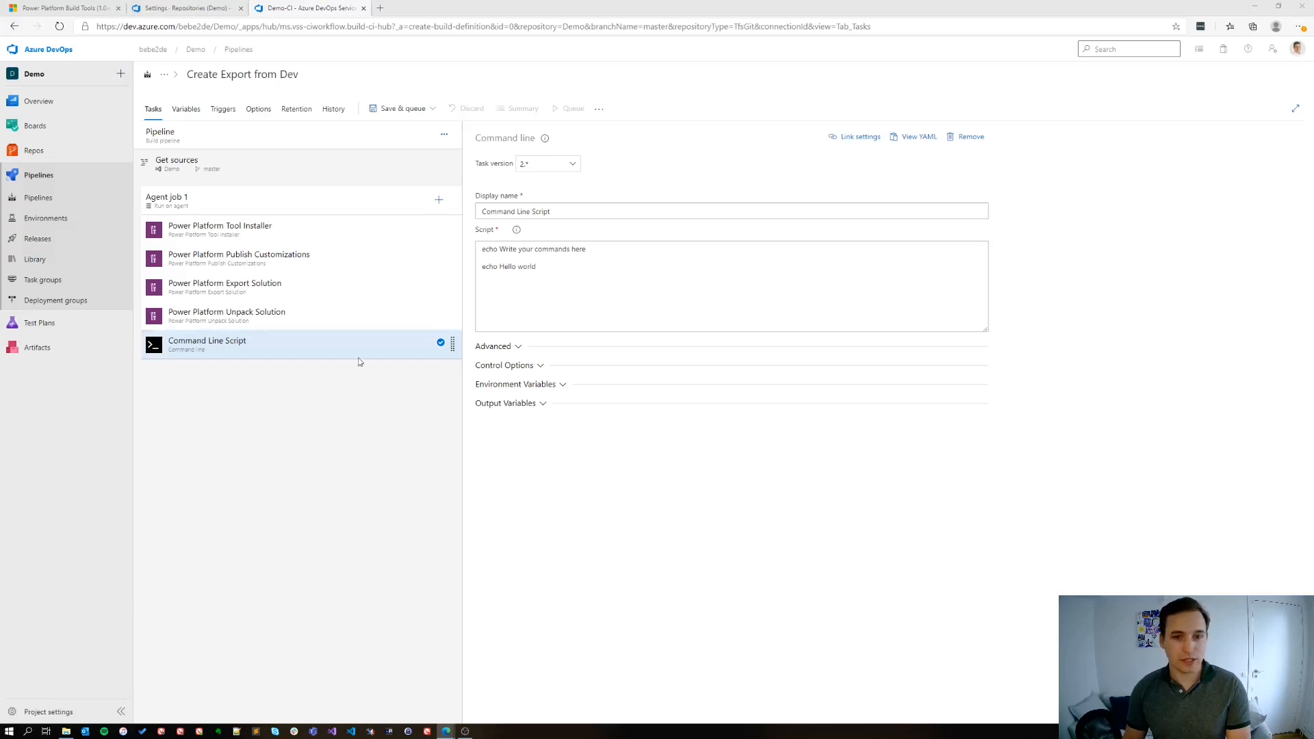
{"action": "left_click", "coordinate": [566, 305]}
{"action": "key", "text": "ctrl+a"}
{"action": "key", "text": "ctrl+v"}
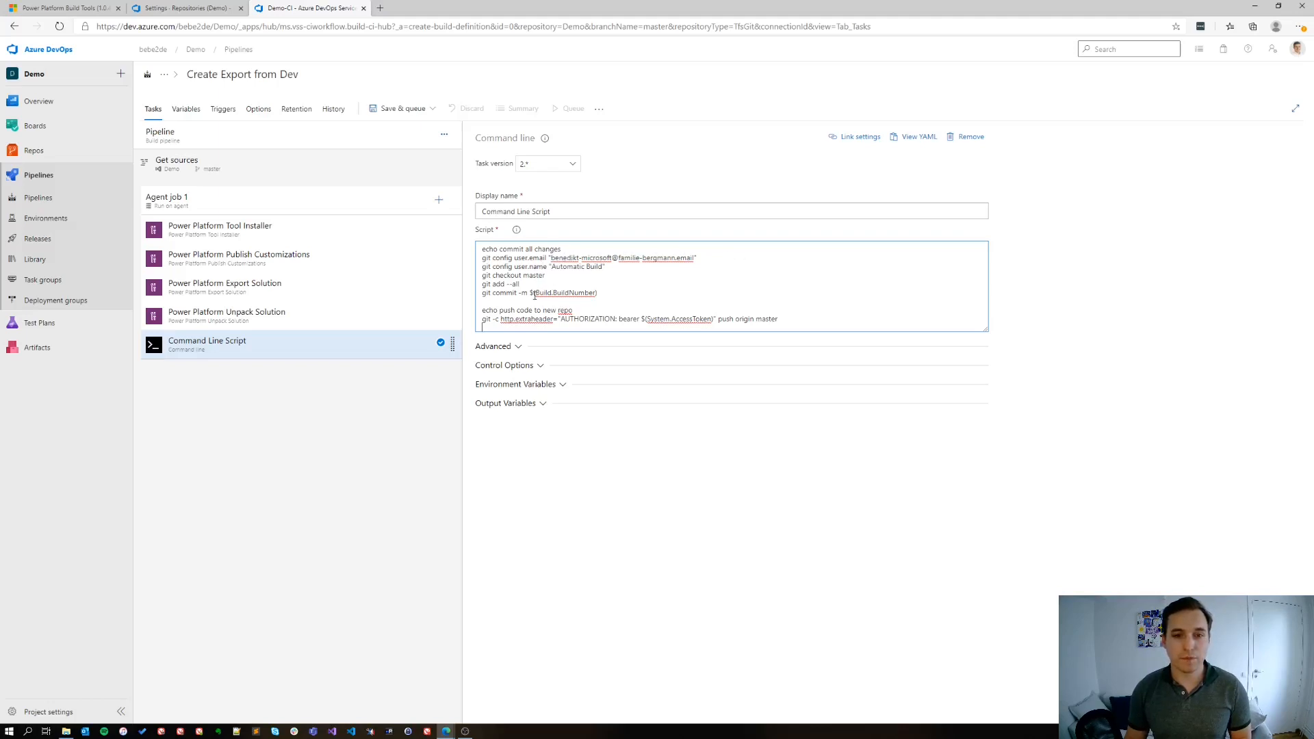
{"action": "left_click_drag", "start_coordinate": [531, 293], "coordinate": [599, 292]}
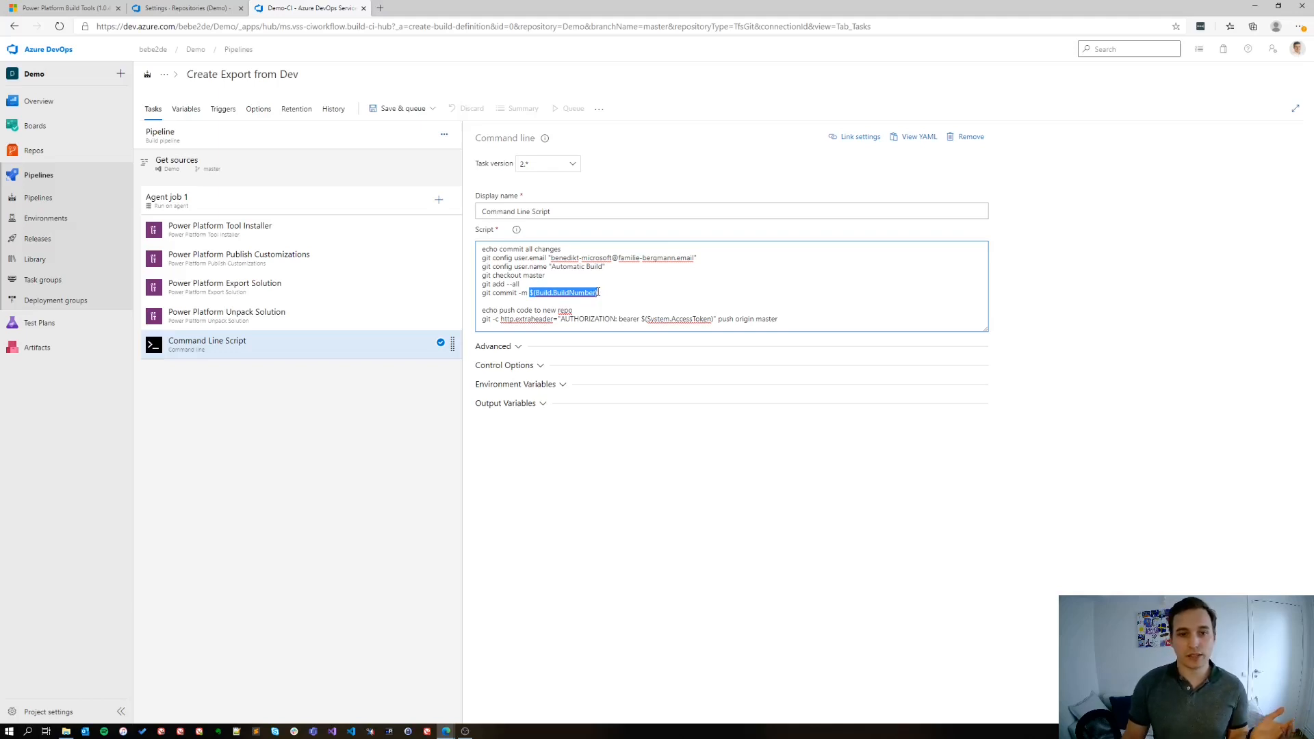
{"action": "left_click", "coordinate": [574, 310]}
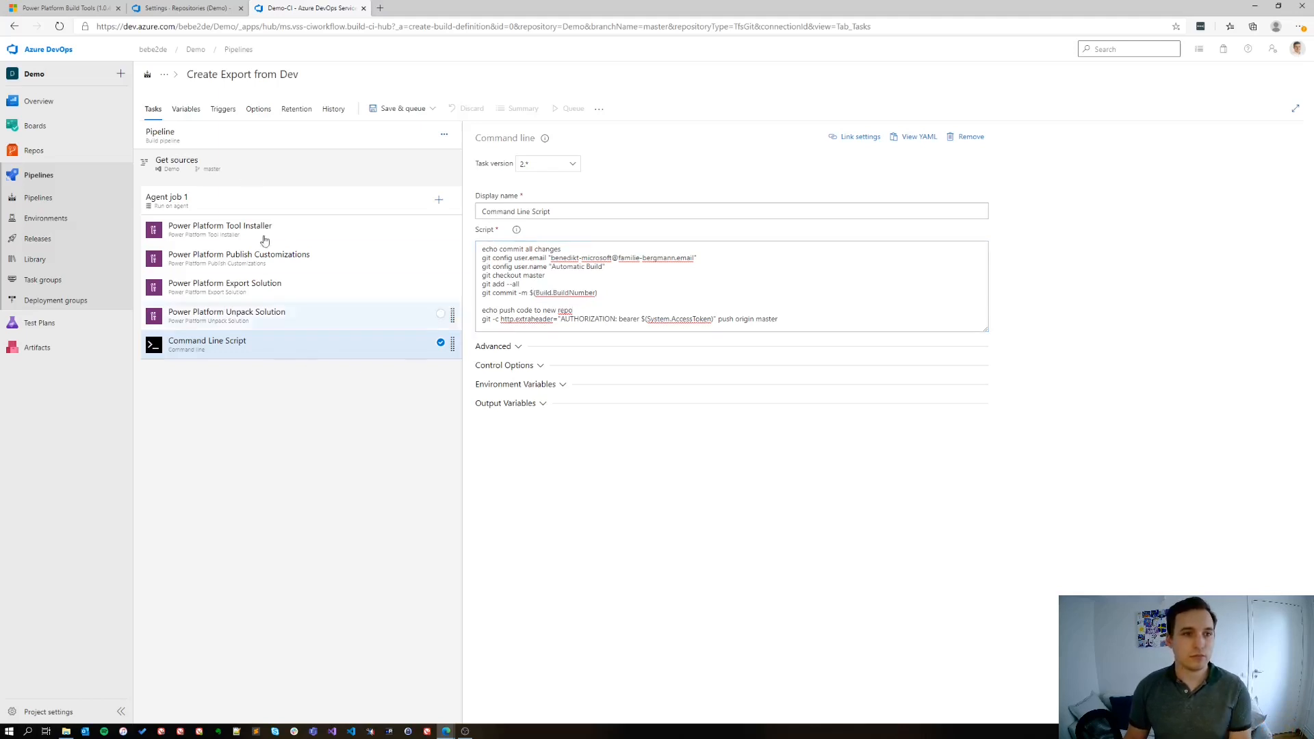
Save and queue the pipeline on the master branch, and open the log of its agent job
{"action": "left_click", "coordinate": [408, 108]}
{"action": "left_click", "coordinate": [405, 128]}
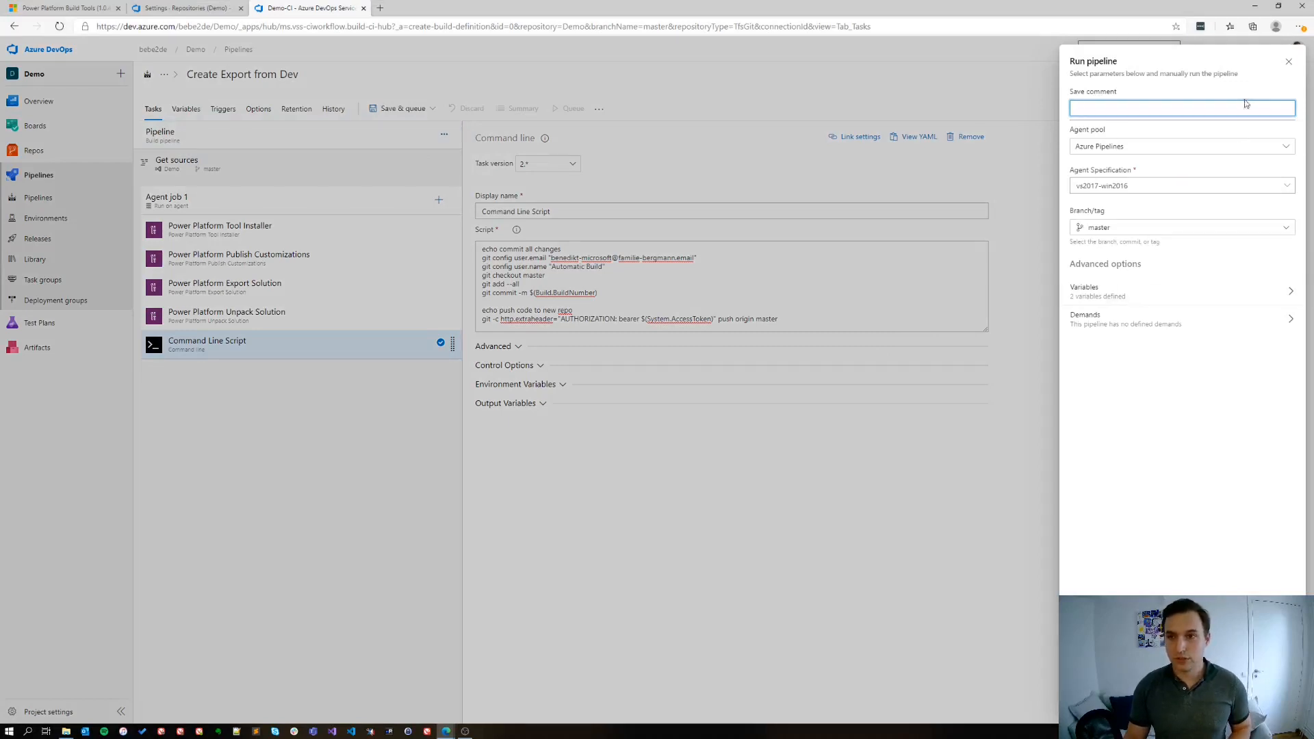
{"action": "key", "text": "Return"}
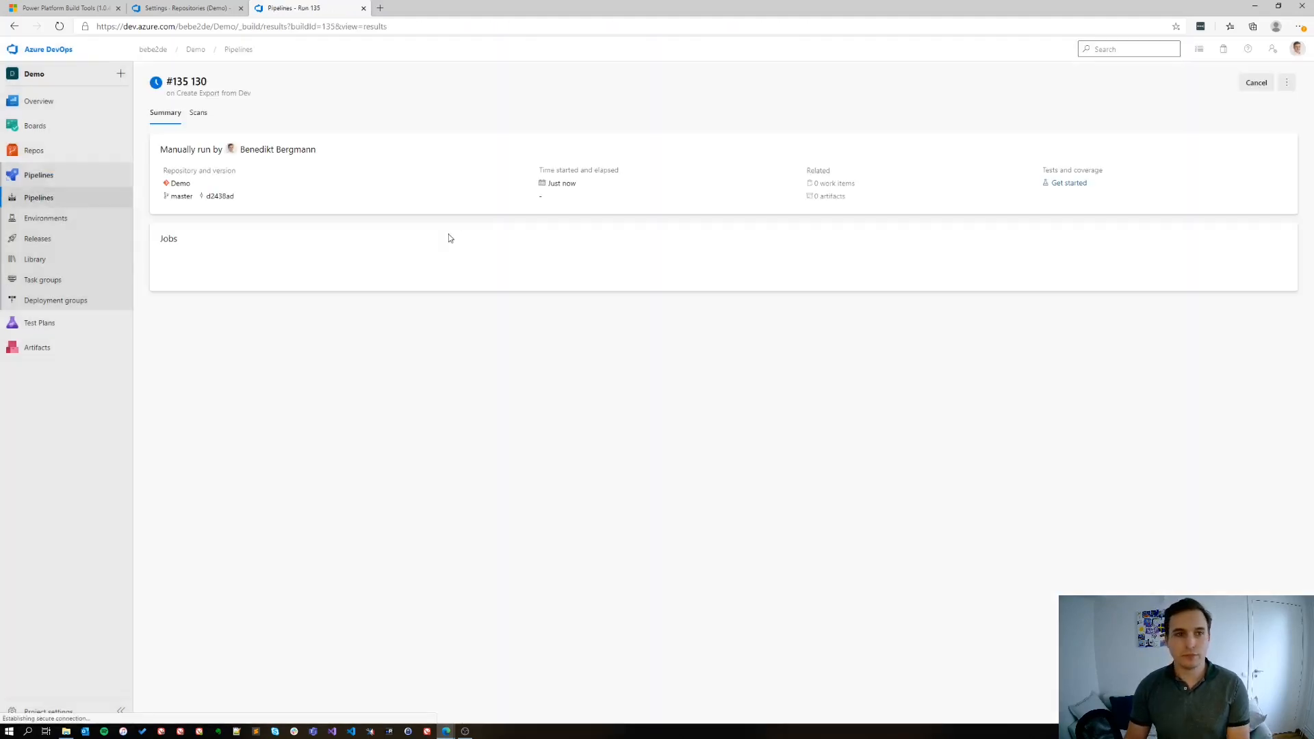
{"action": "left_click", "coordinate": [197, 285]}
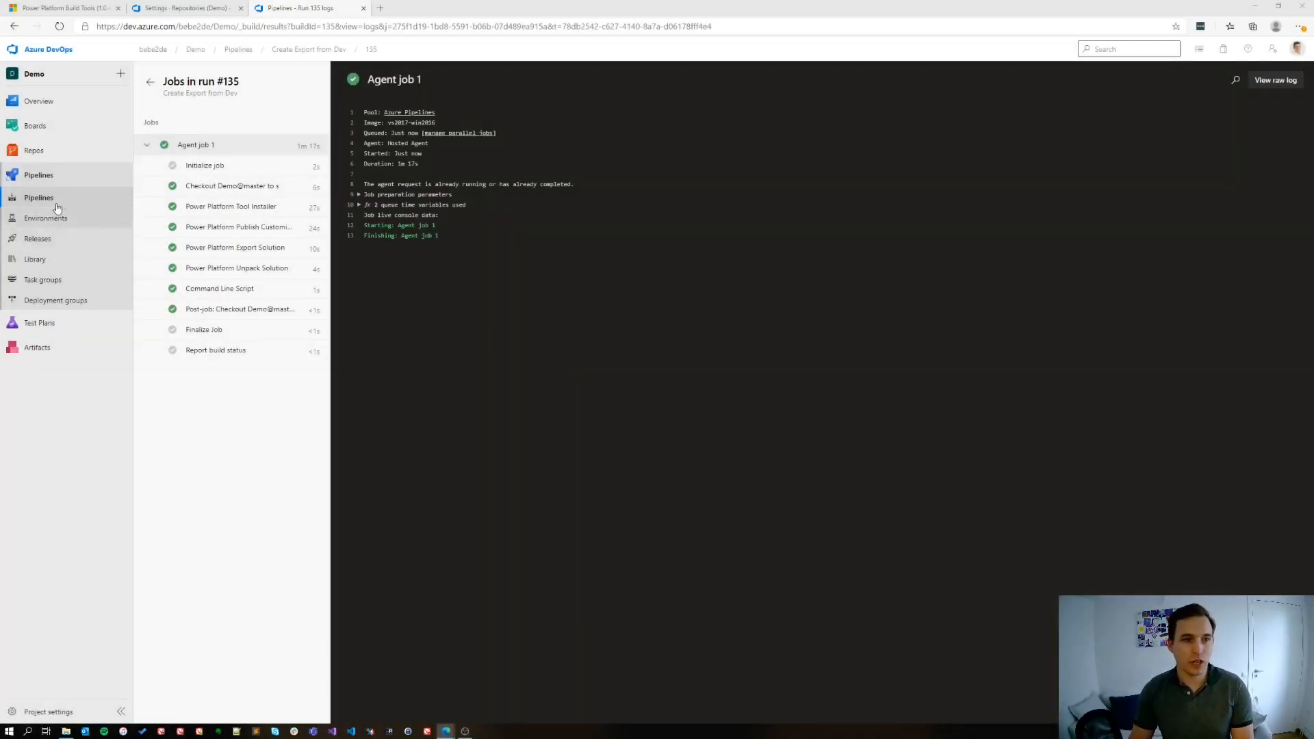
Examine the unpacked solution's app module, site map and entity folders under Demo in the repository
{"action": "left_click", "coordinate": [59, 156]}
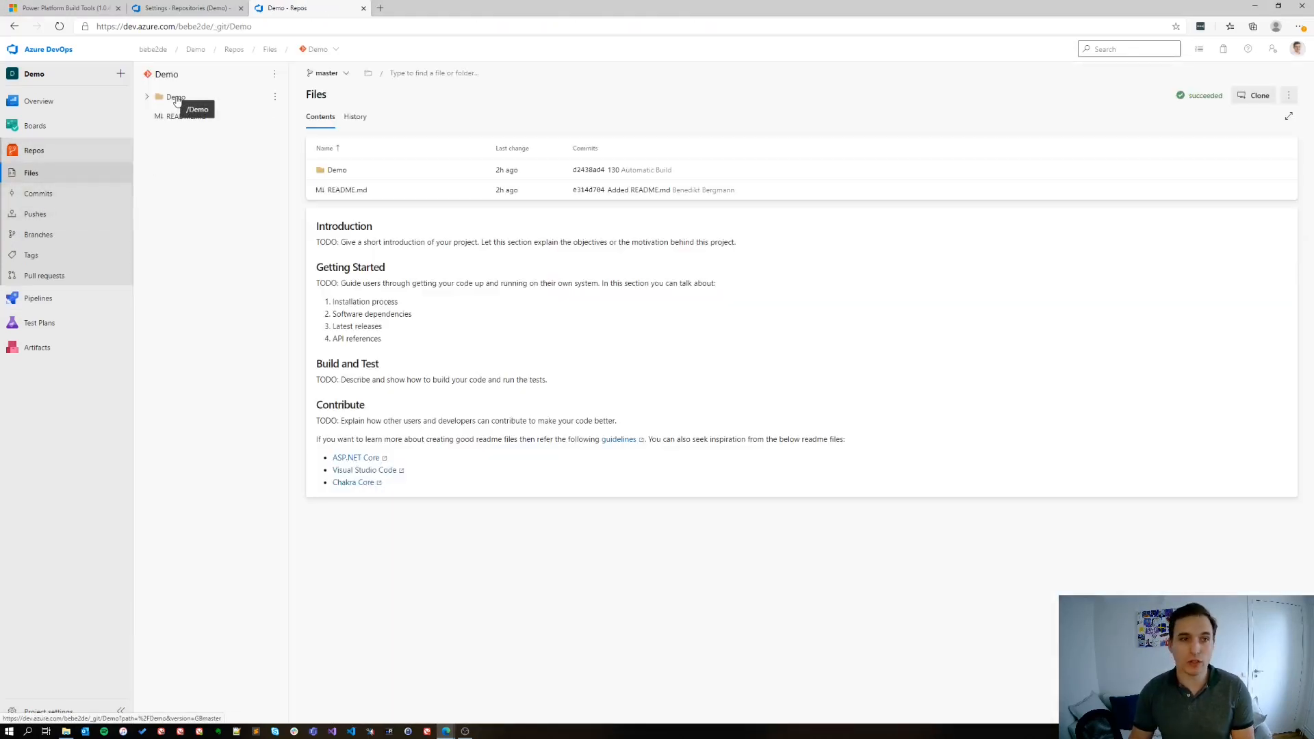
{"action": "left_click", "coordinate": [146, 97]}
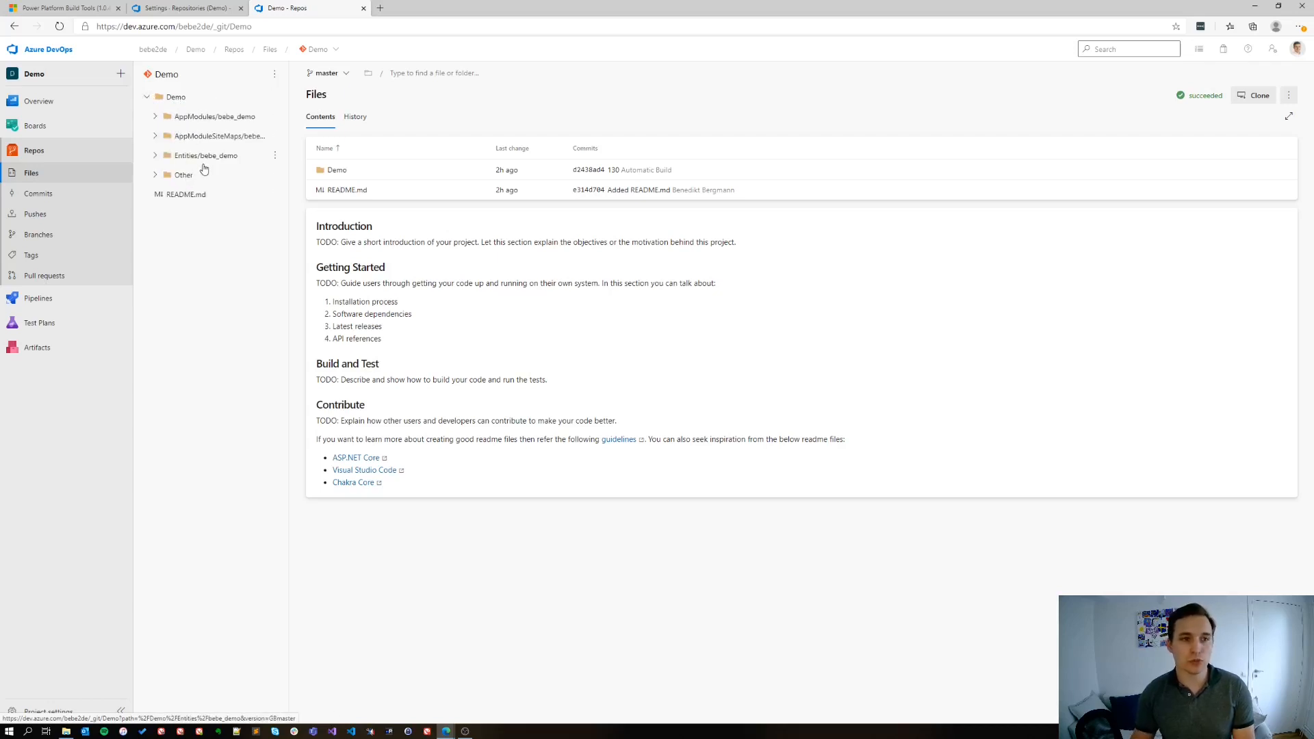
{"action": "left_click", "coordinate": [156, 155]}
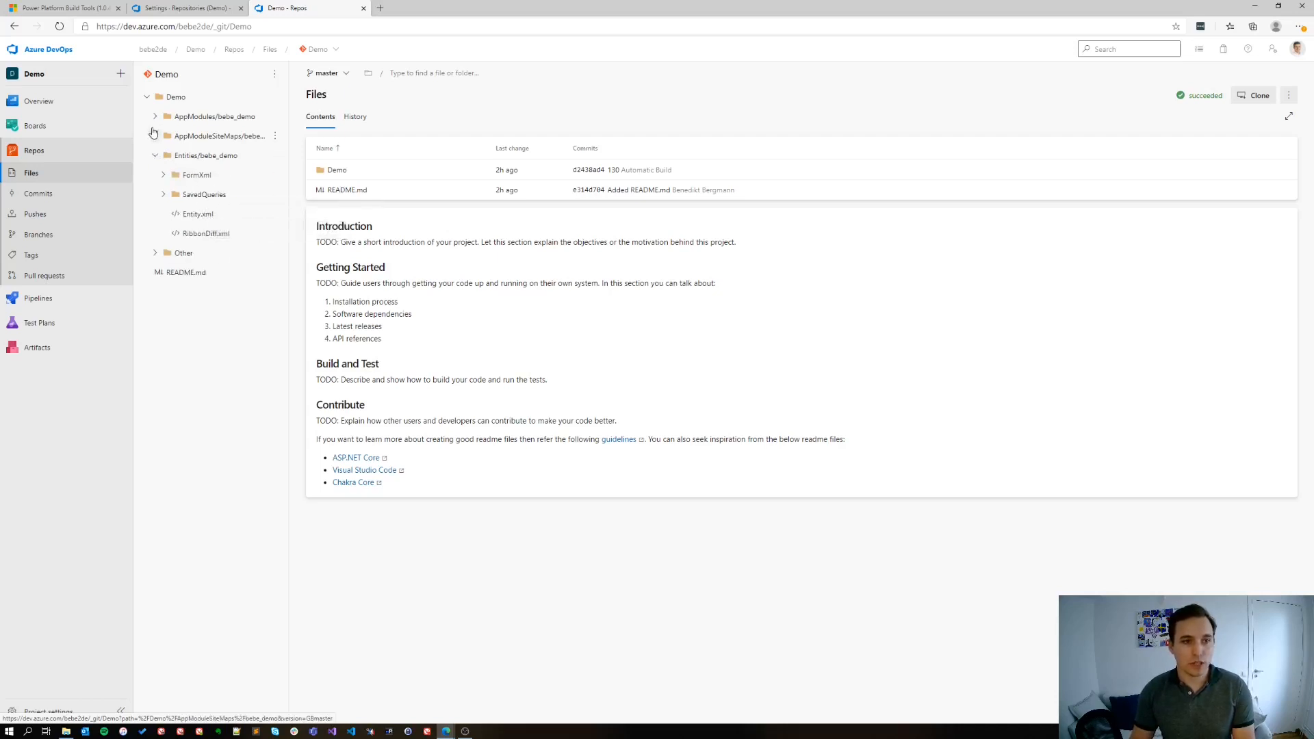
{"action": "left_click", "coordinate": [156, 136]}
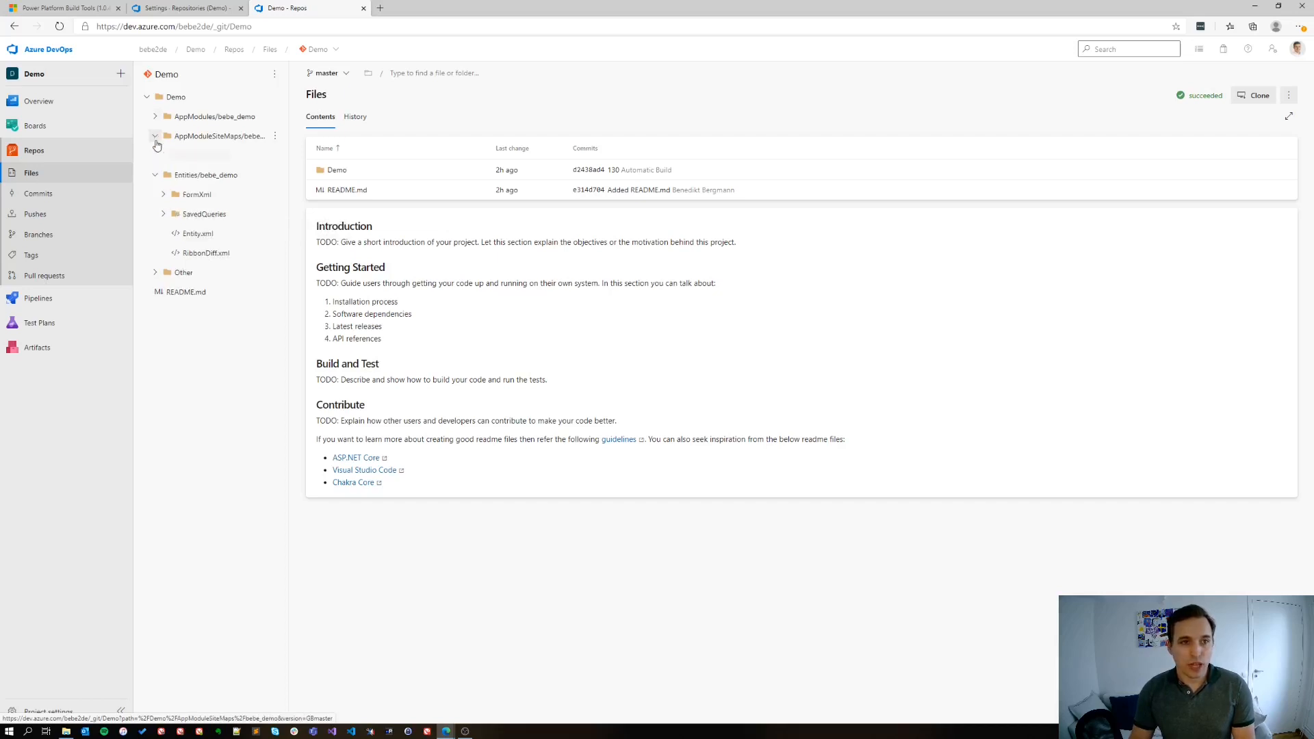
{"action": "left_click", "coordinate": [155, 116]}
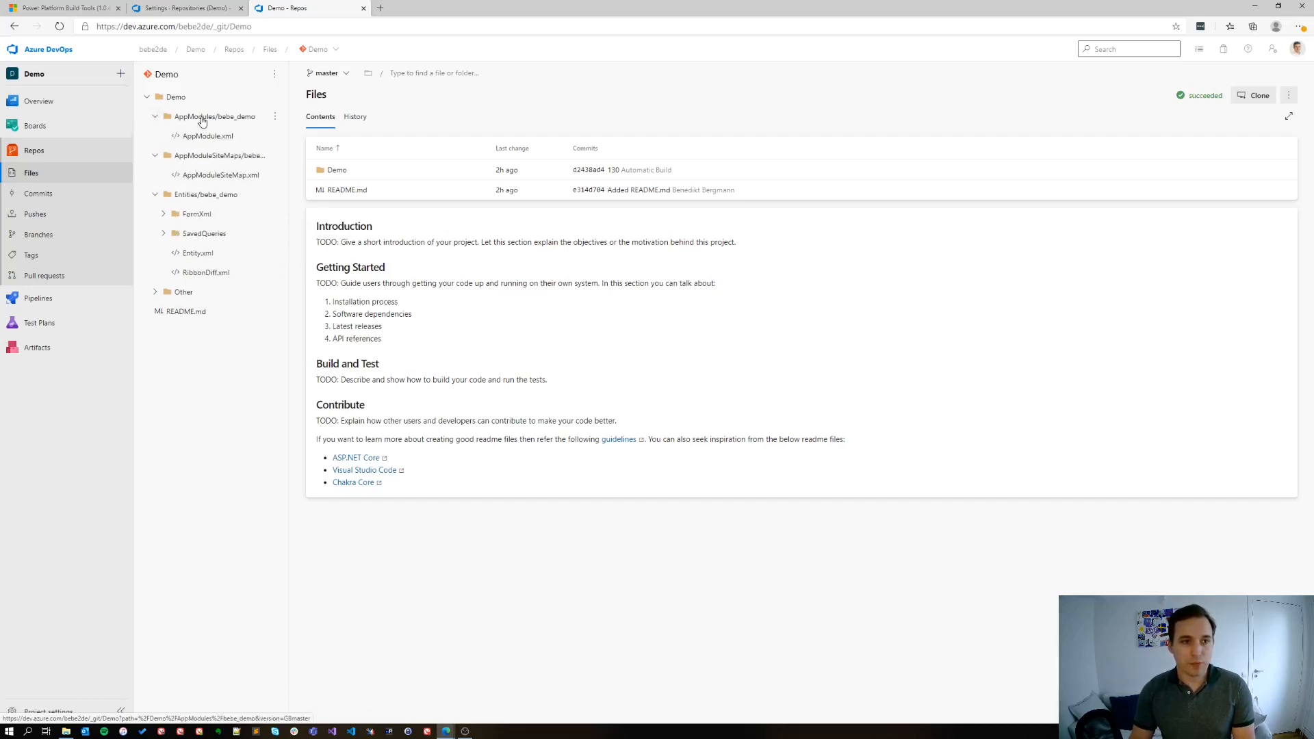
{"action": "left_click", "coordinate": [155, 196]}
{"action": "left_click", "coordinate": [155, 155]}
{"action": "left_click", "coordinate": [155, 116]}
{"action": "left_click", "coordinate": [146, 97]}
Create a new pipeline in the classic editor from the Demo repository's master branch, starting with an empty job
{"action": "mouse_move", "coordinate": [34, 301]}
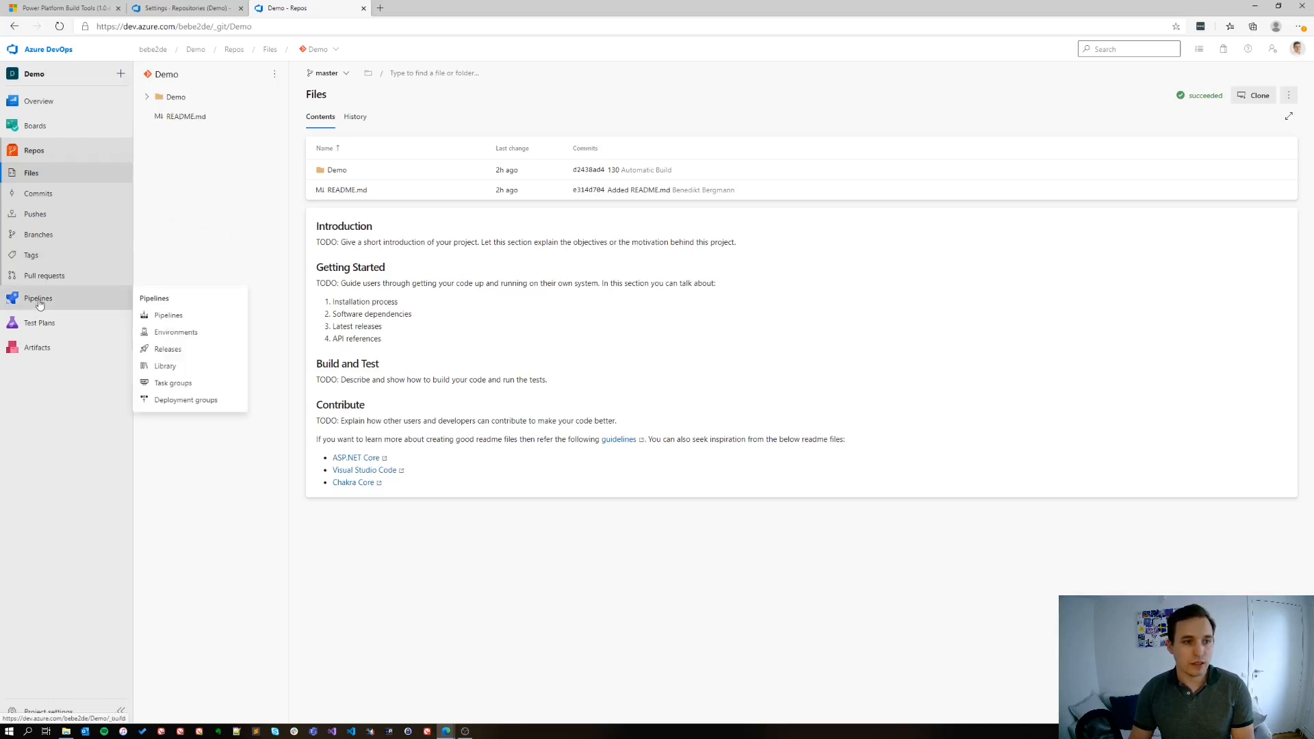
{"action": "left_click", "coordinate": [156, 316]}
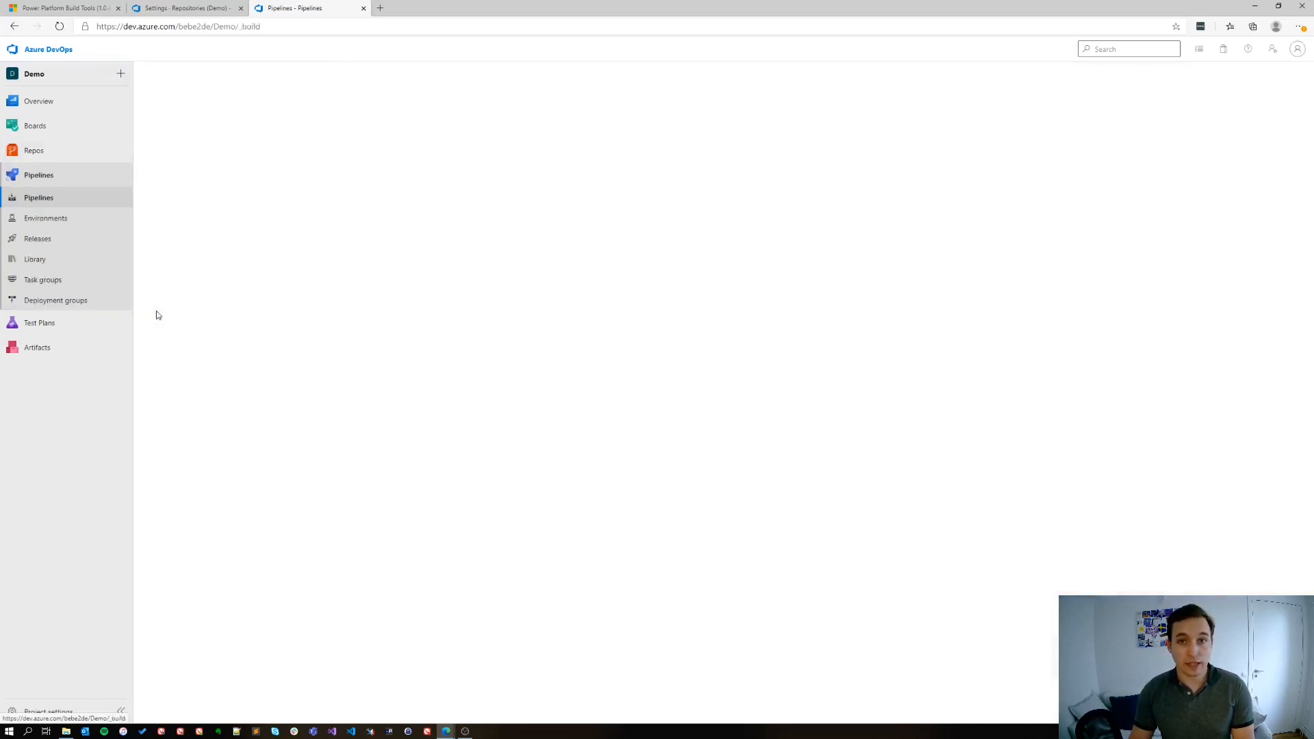
{"action": "left_click", "coordinate": [1246, 82]}
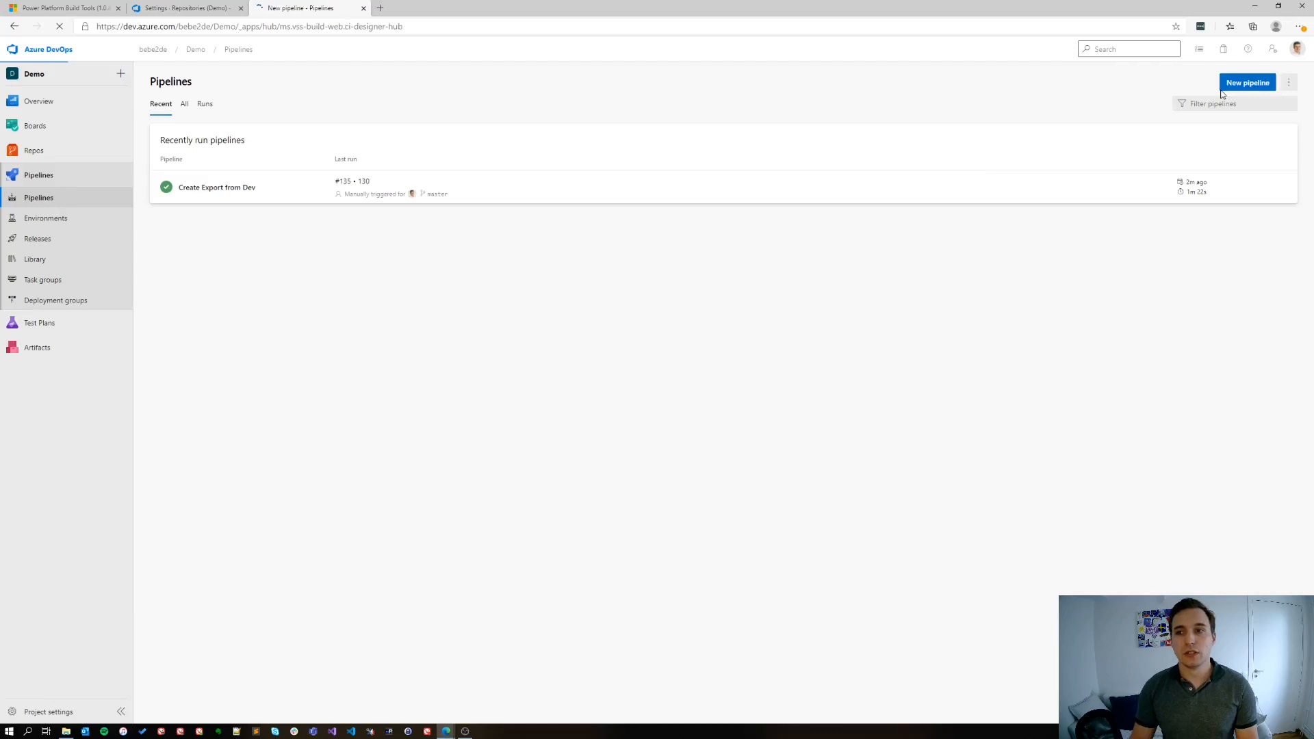
{"action": "left_click", "coordinate": [171, 336]}
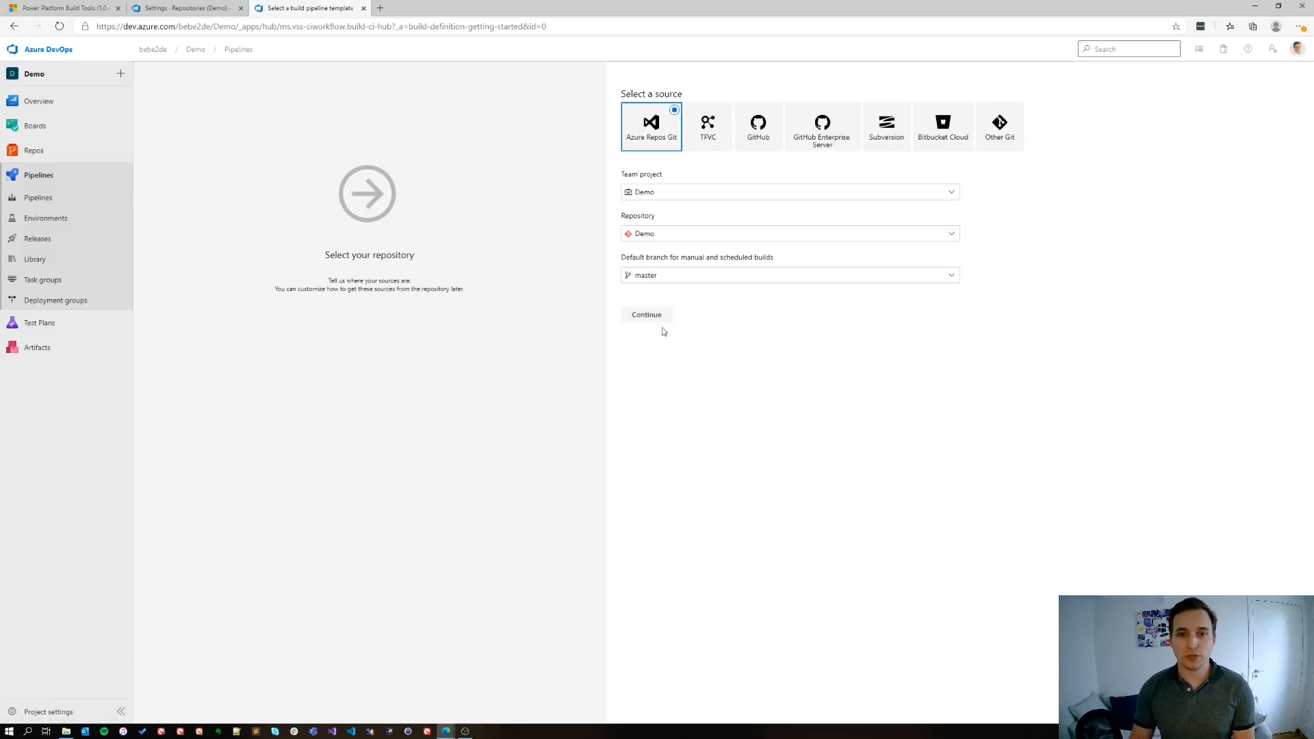
{"action": "left_click", "coordinate": [659, 316]}
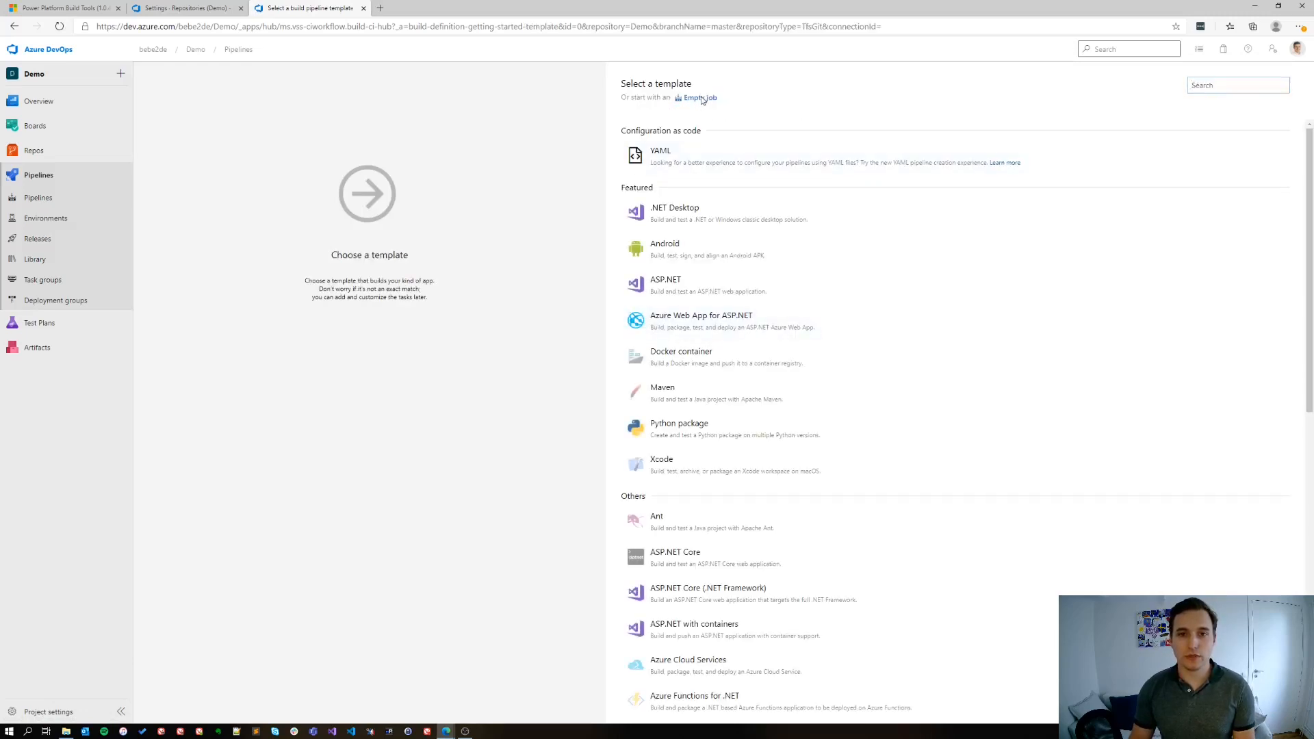
{"action": "left_click", "coordinate": [700, 98]}
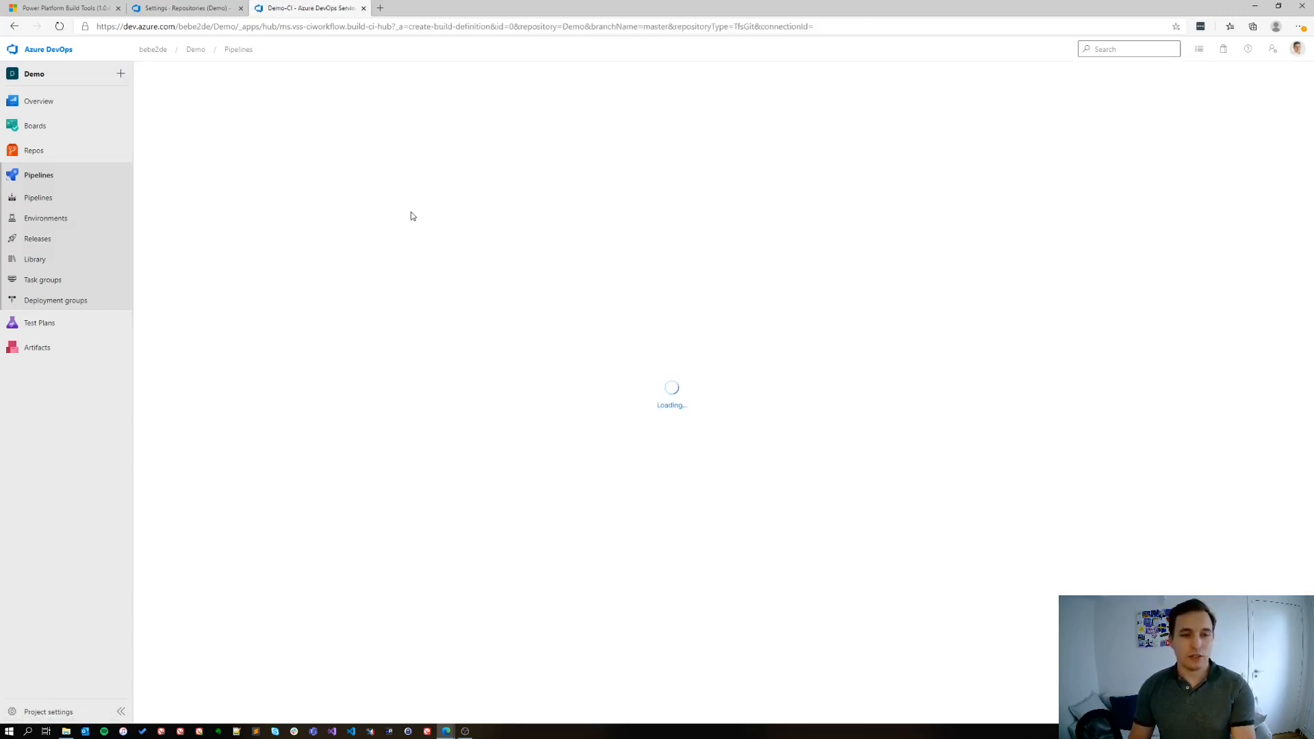
Name the new pipeline "Build Managed Solution"
{"action": "left_click_drag", "start_coordinate": [564, 165], "coordinate": [478, 164]}
{"action": "type", "text": "Build Managed "}
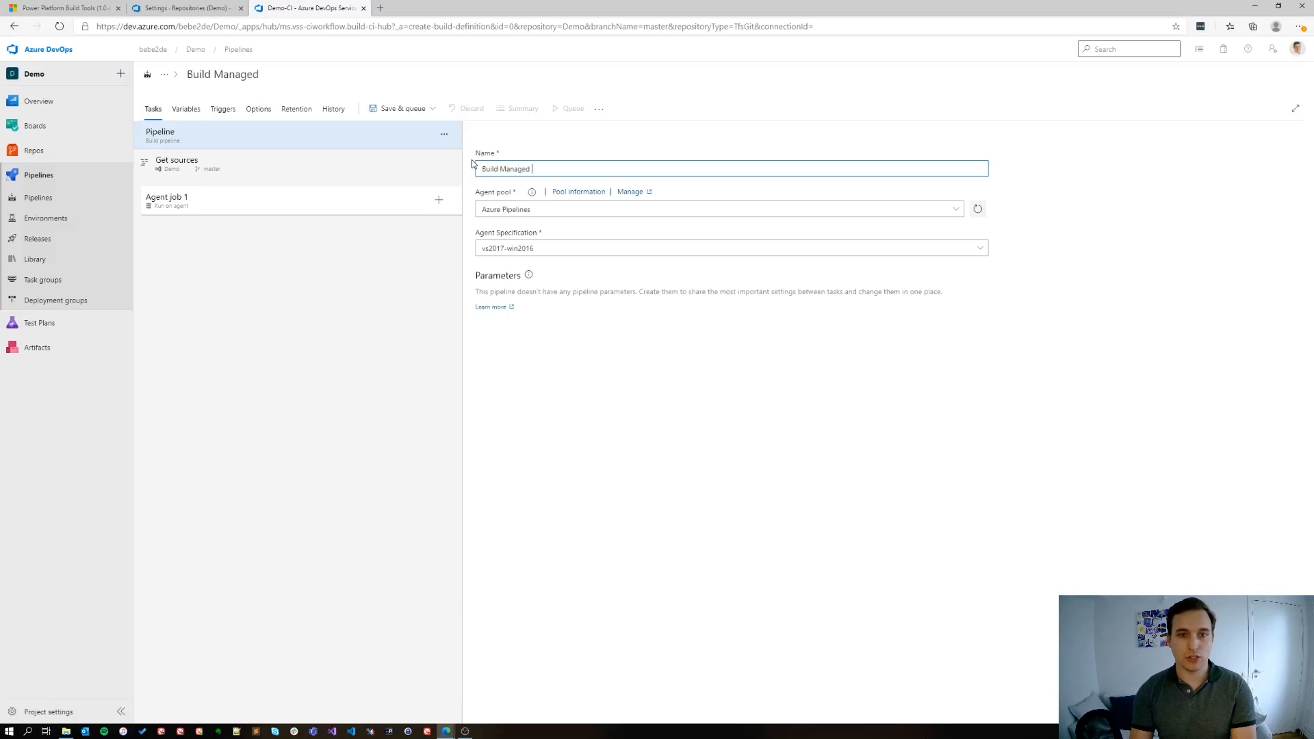
{"action": "type", "text": "Solution"}
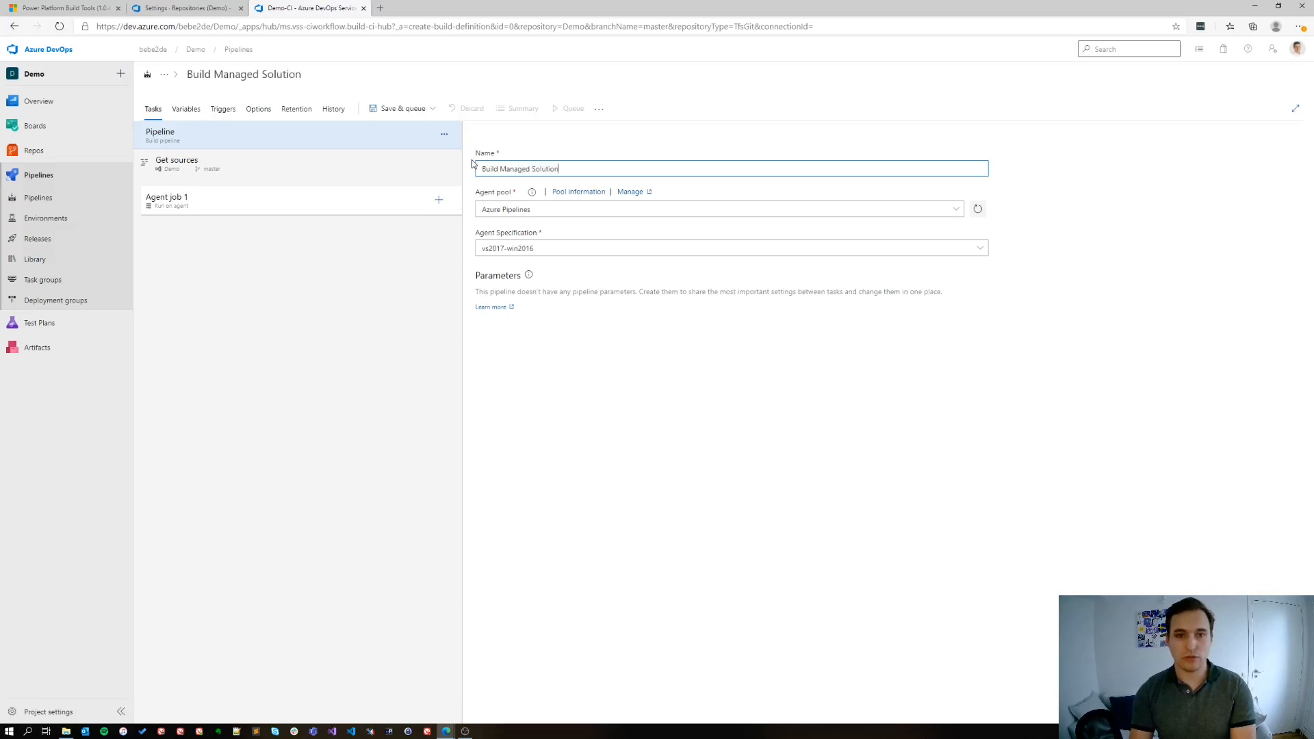
Add the Power Platform Tool Installer, Pack Solution, Import Solution and Publish Customizations tasks to Agent job 1
{"action": "left_click", "coordinate": [405, 211]}
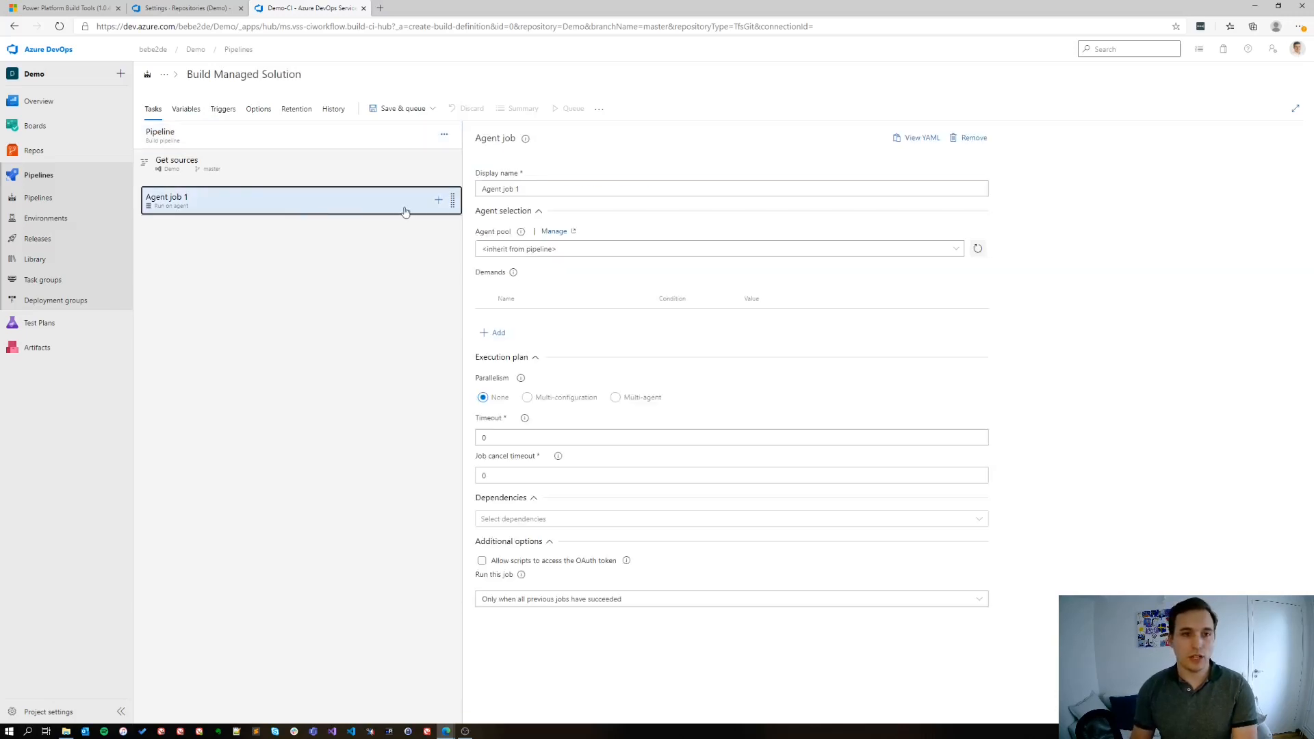
{"action": "left_click", "coordinate": [439, 200]}
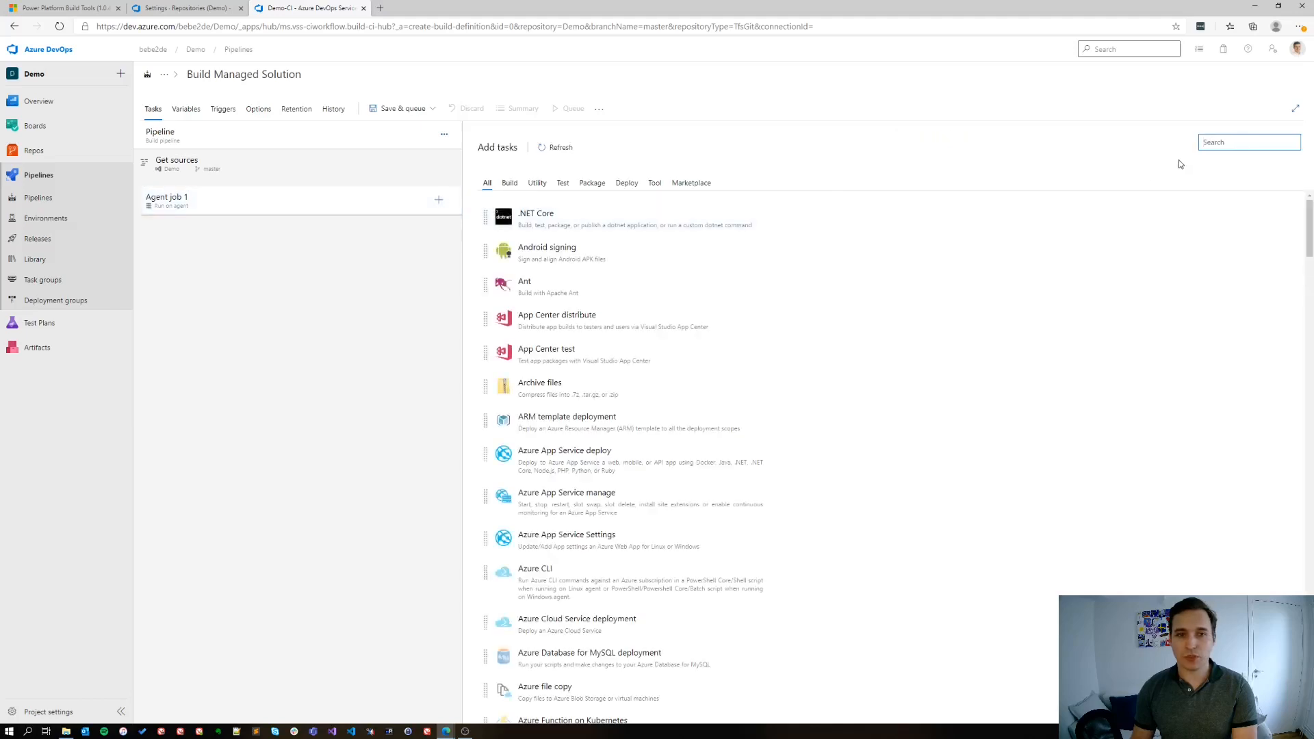
{"action": "type", "text": "Power Plat"}
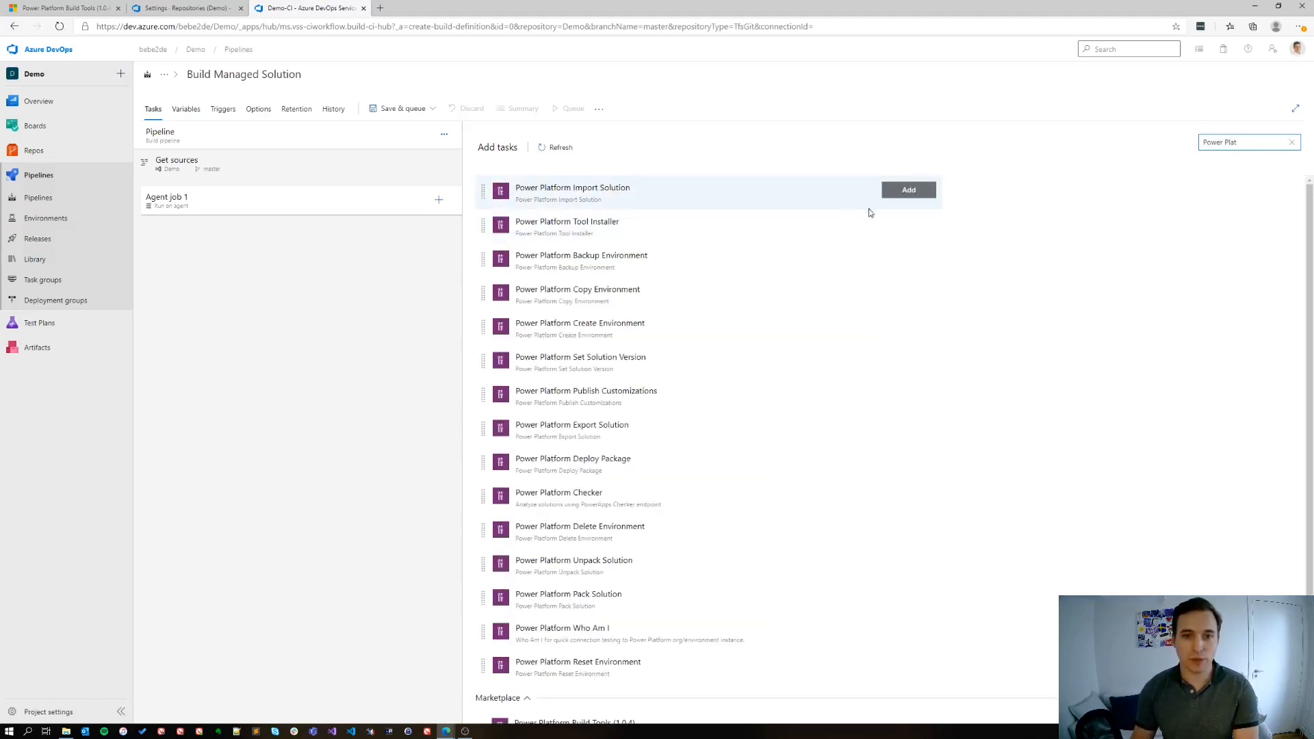
{"action": "left_click", "coordinate": [923, 229]}
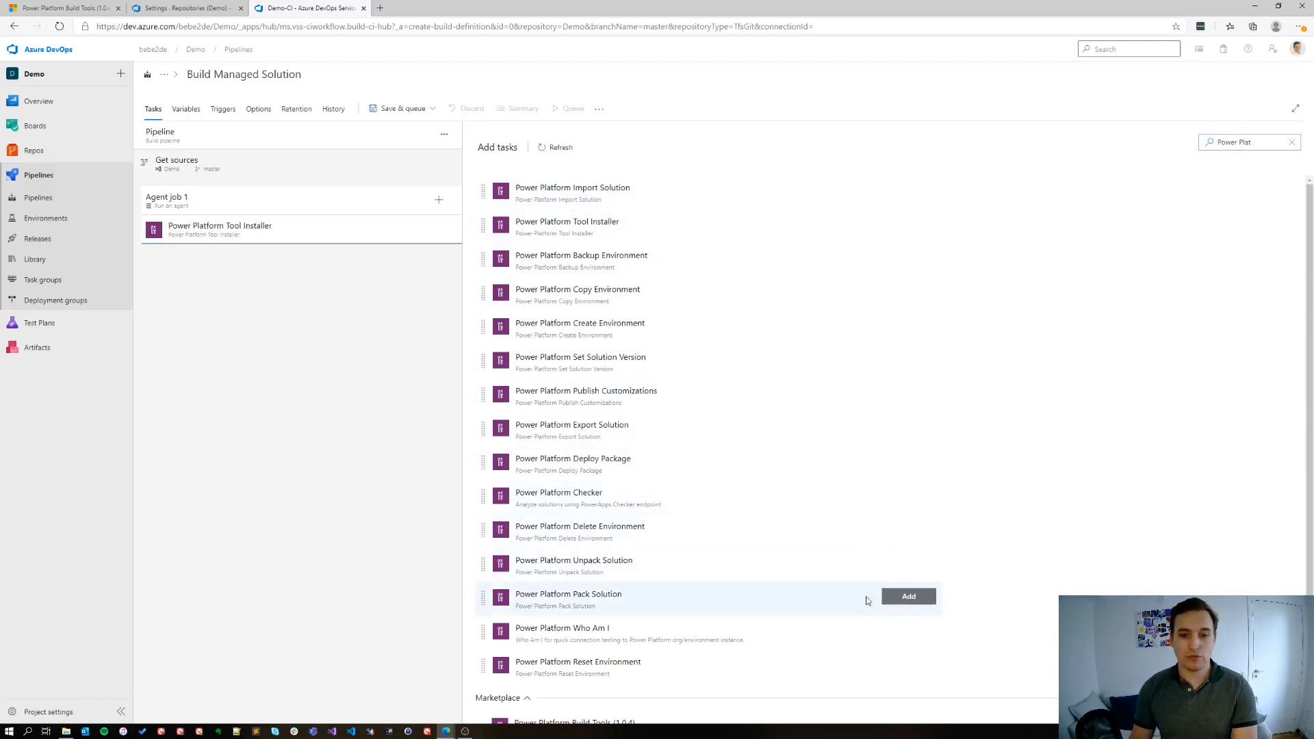
{"action": "left_click", "coordinate": [902, 599]}
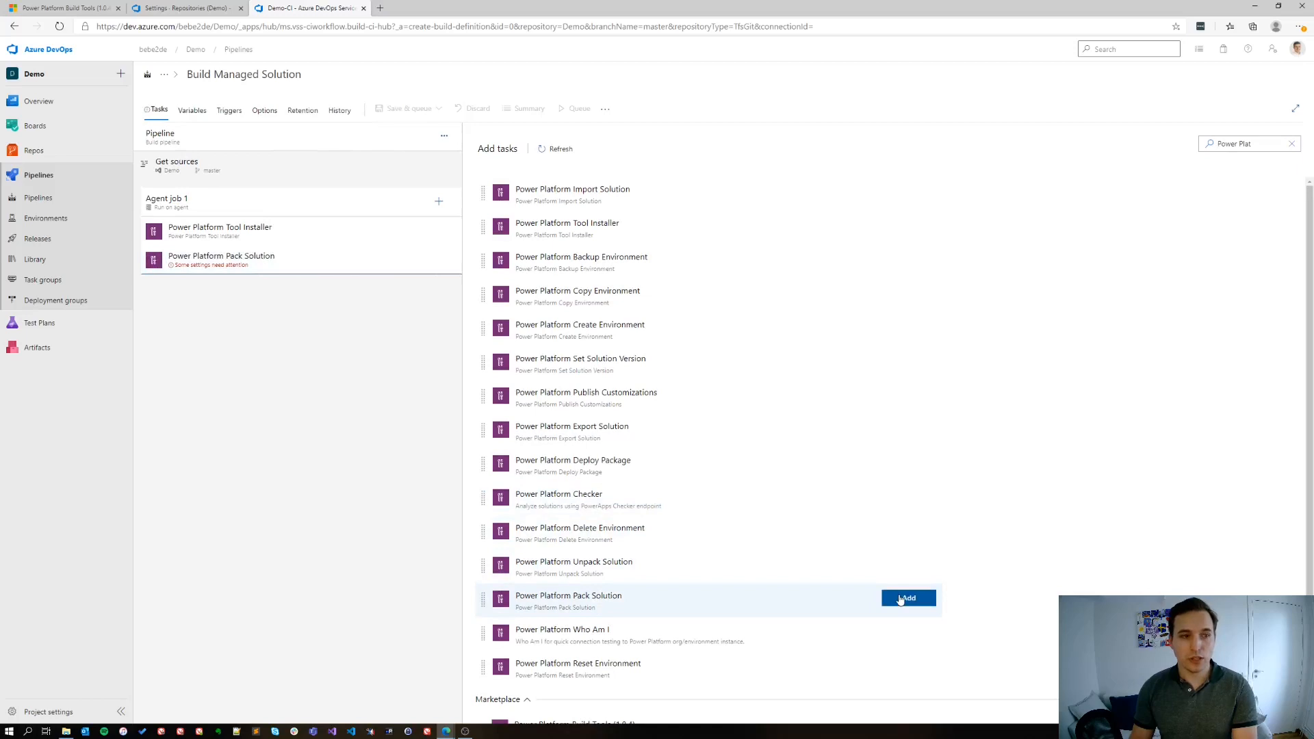
{"action": "left_click", "coordinate": [890, 198]}
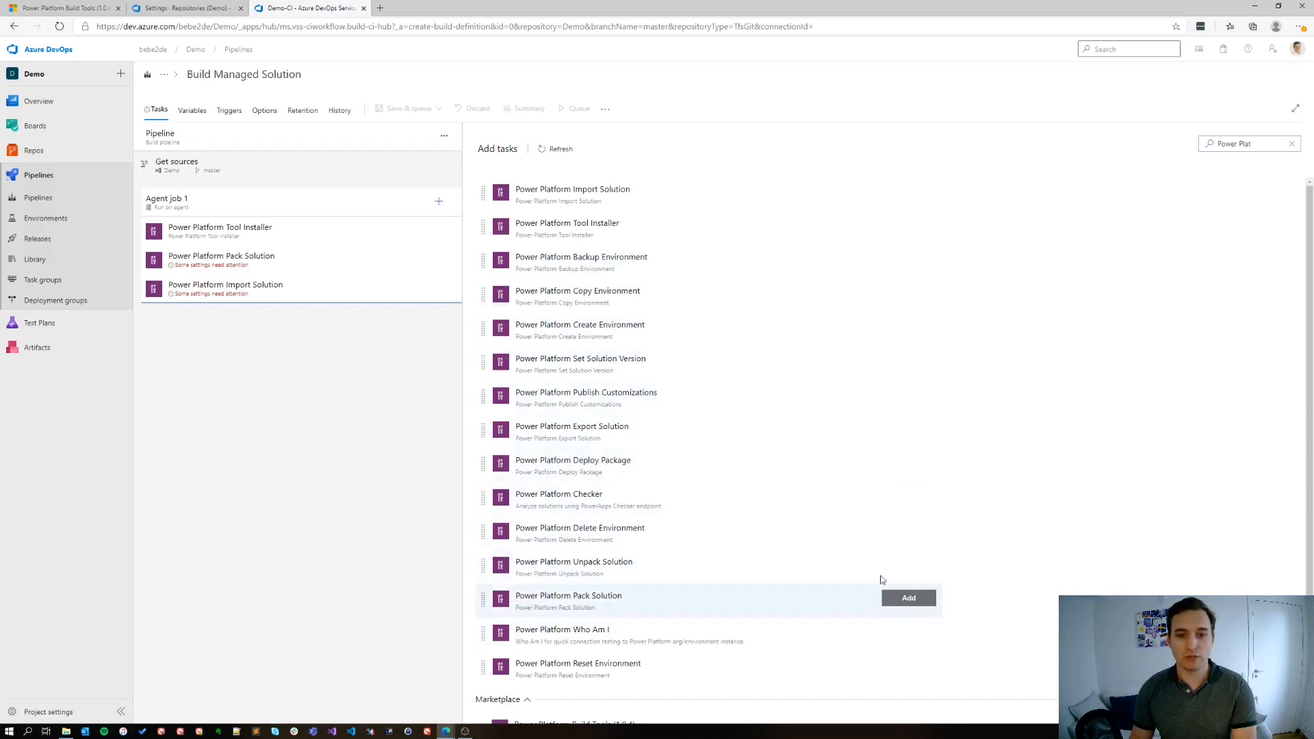
{"action": "left_click", "coordinate": [888, 397]}
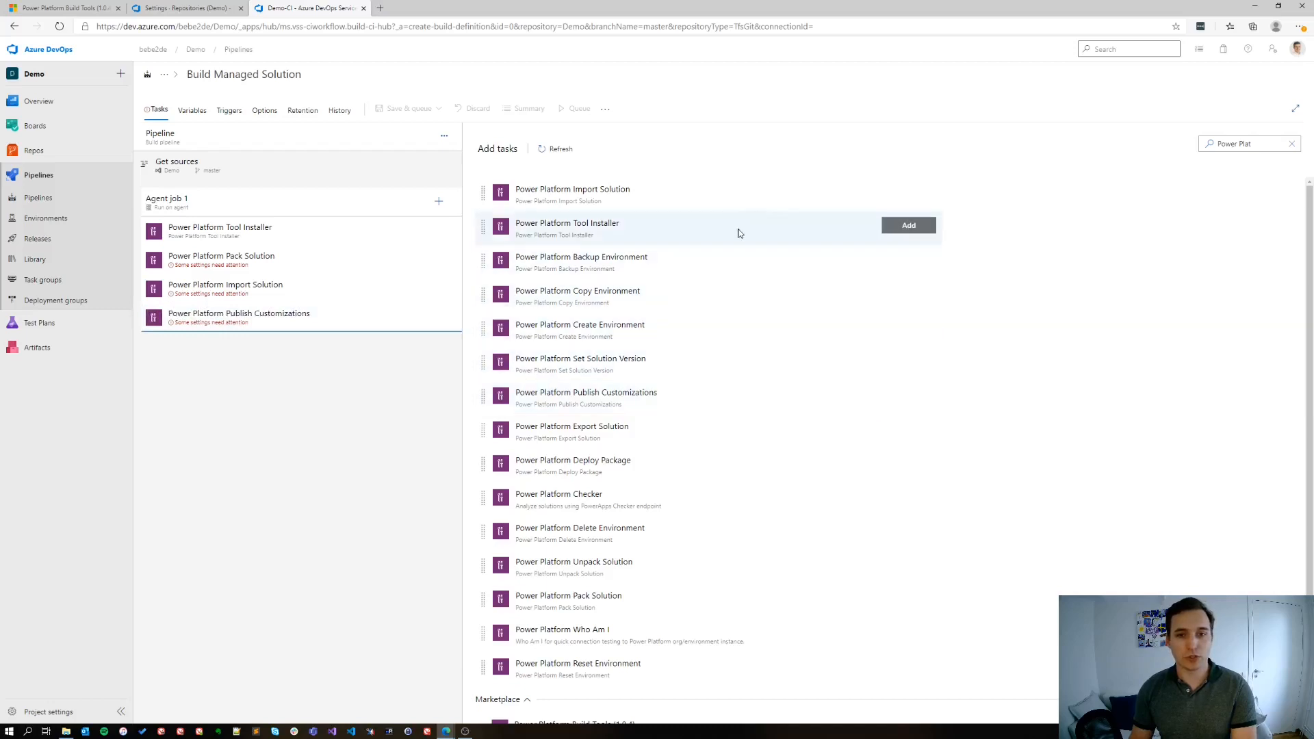
Add the Power Platform Export Solution and Publish Pipeline Artifacts tasks to Agent job 1
{"action": "left_click", "coordinate": [908, 428]}
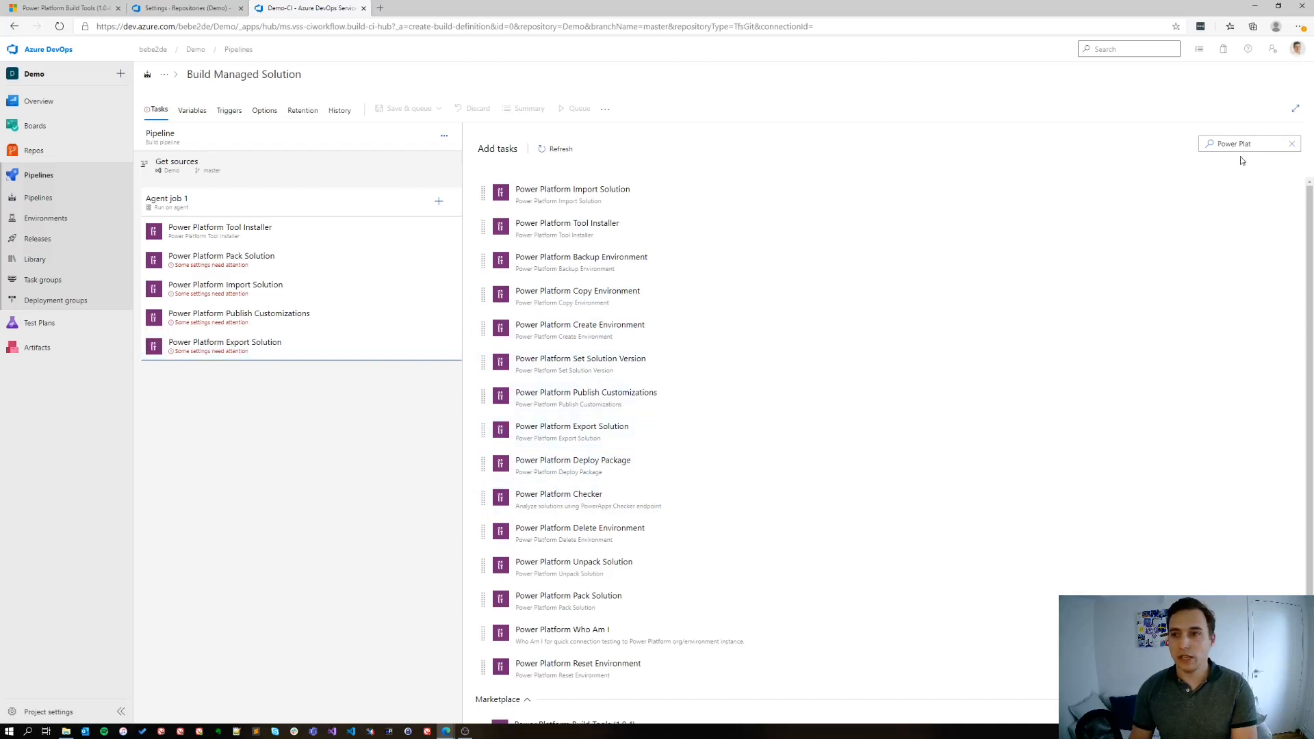
{"action": "left_click_drag", "start_coordinate": [1239, 143], "coordinate": [1201, 142]}
{"action": "type", "text": "Artifact"}
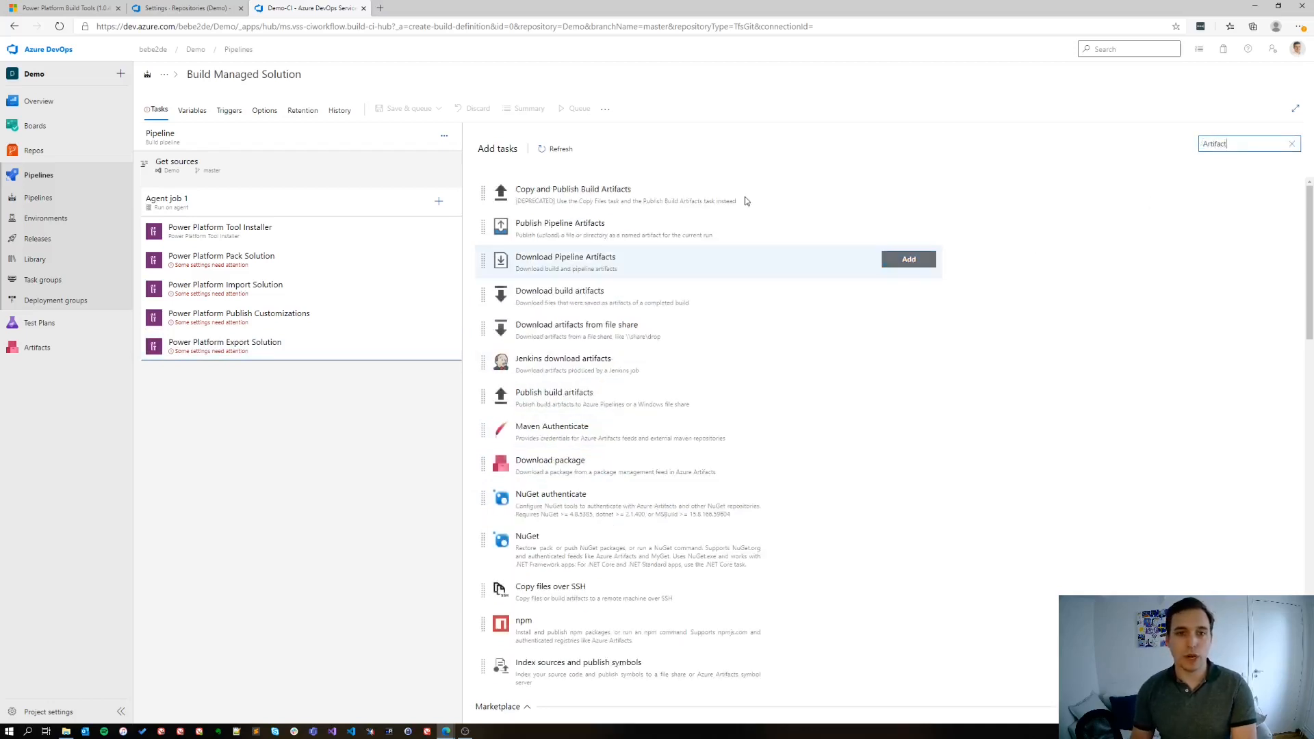
{"action": "left_click", "coordinate": [892, 231]}
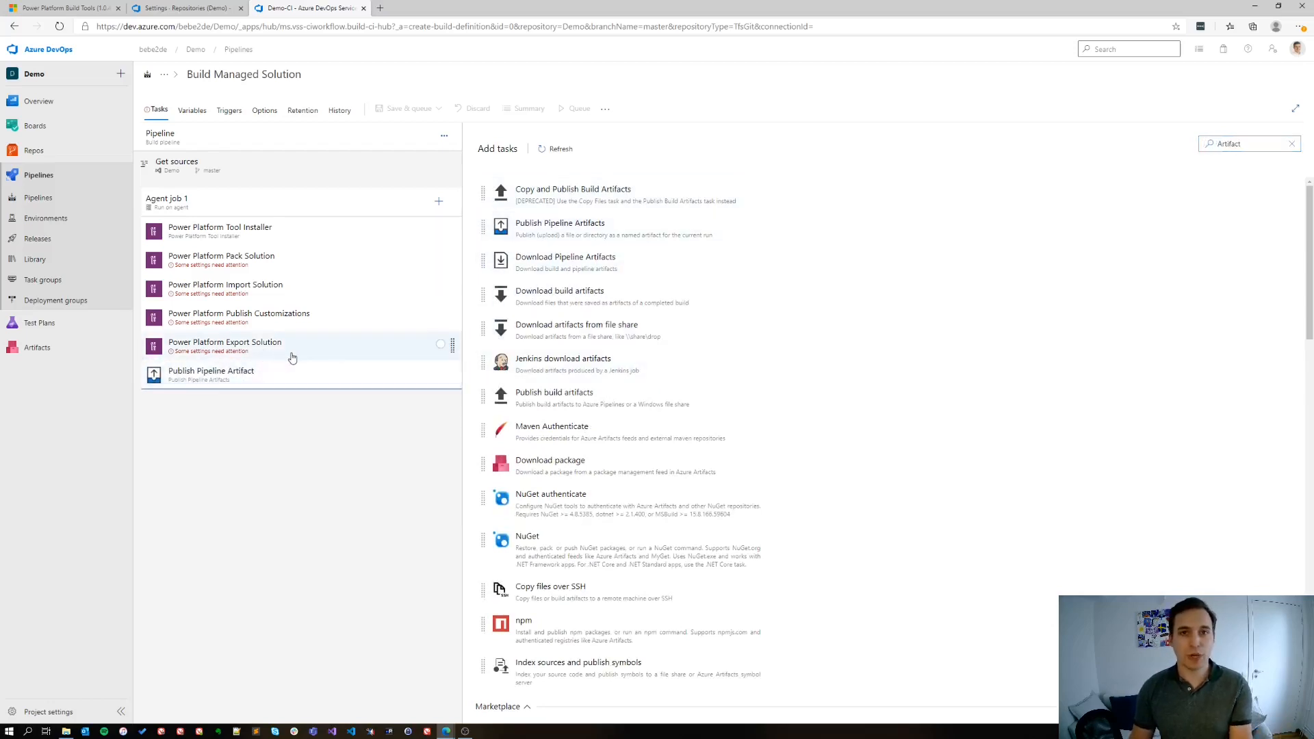
Configure the Pack Solution task with source folder $(Build.SourcesDirectory)\$(SolutionName) and output file $(Build.ArtifactStagingDirectory)\$(SolutionName).zip
{"action": "left_click", "coordinate": [298, 271]}
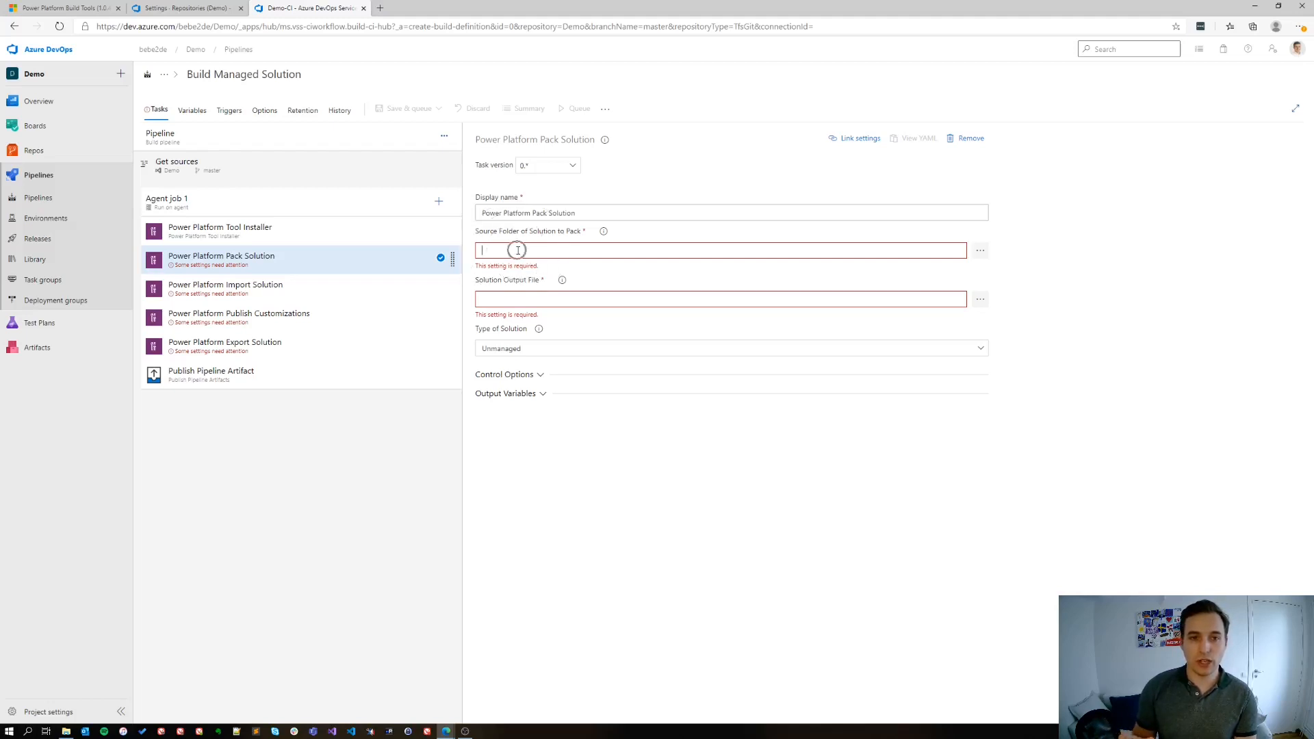
{"action": "type", "text": "$(Build.SourcesDirectory)\\$(SolutionName)"}
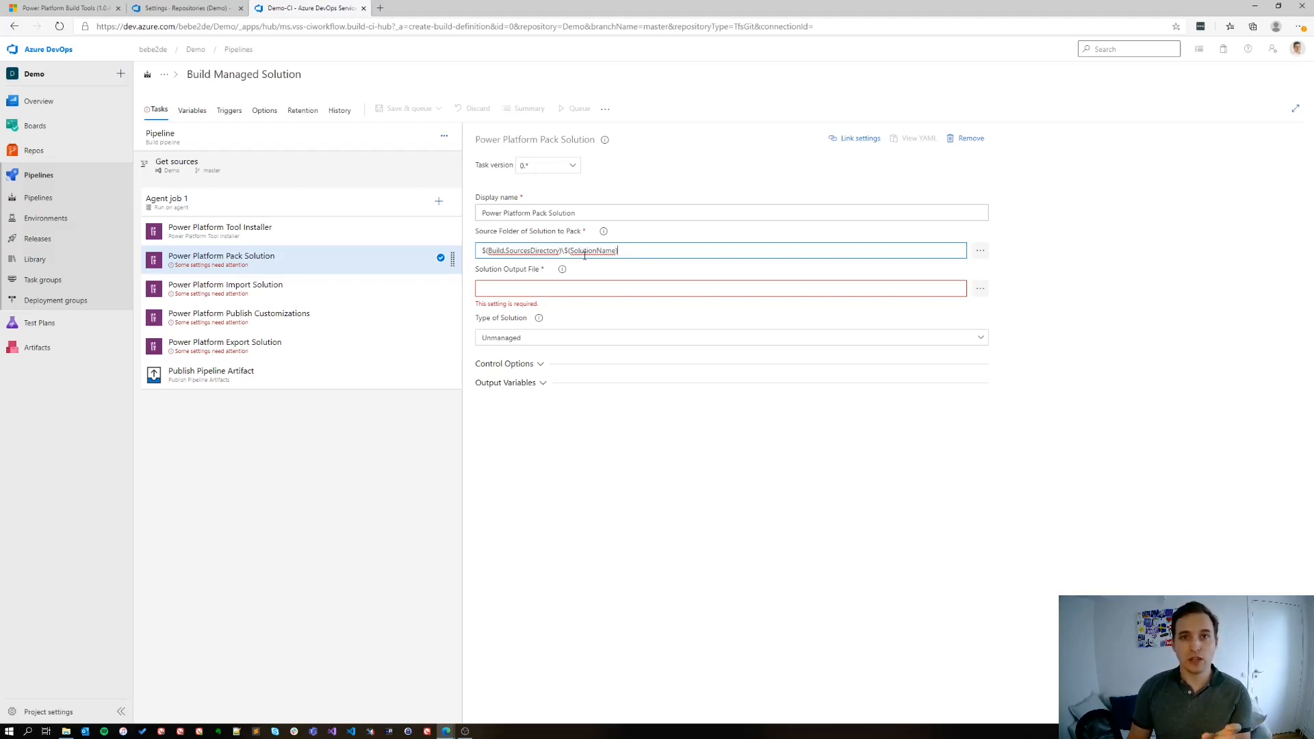
{"action": "left_click_drag", "start_coordinate": [617, 250], "coordinate": [572, 251]}
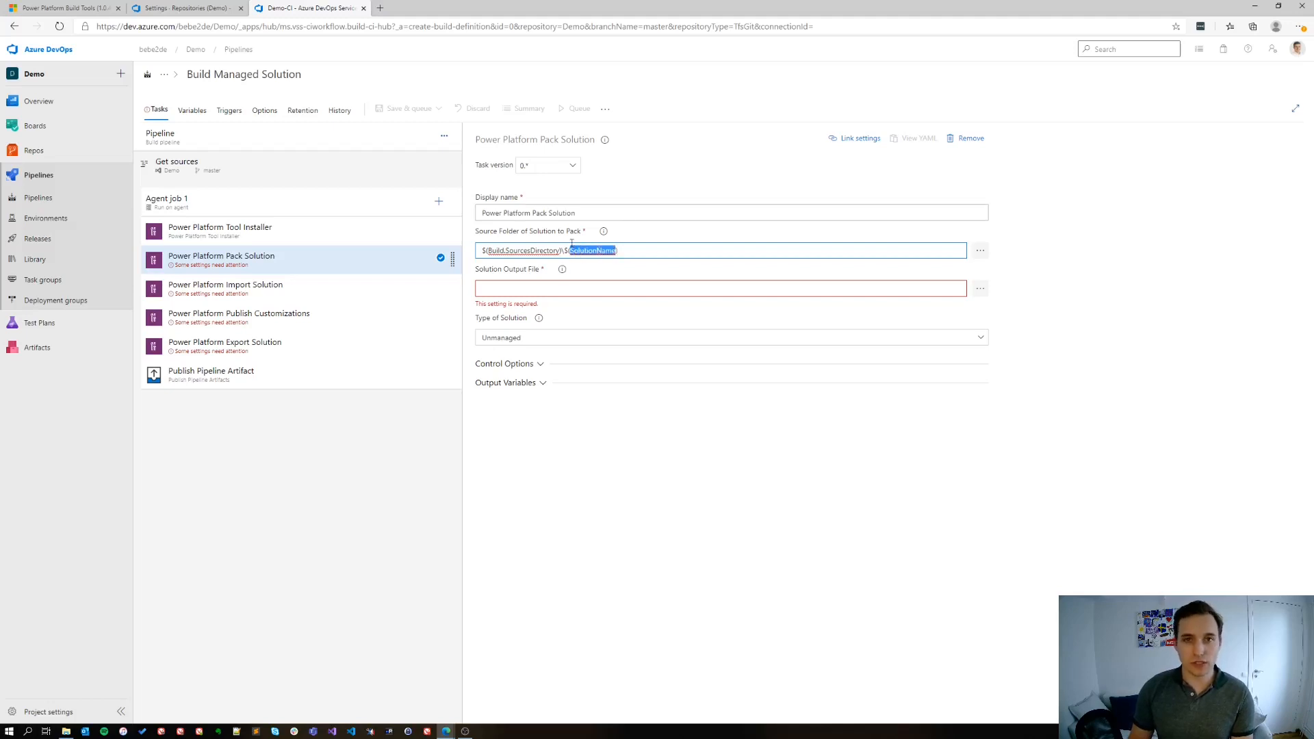
{"action": "left_click", "coordinate": [559, 292]}
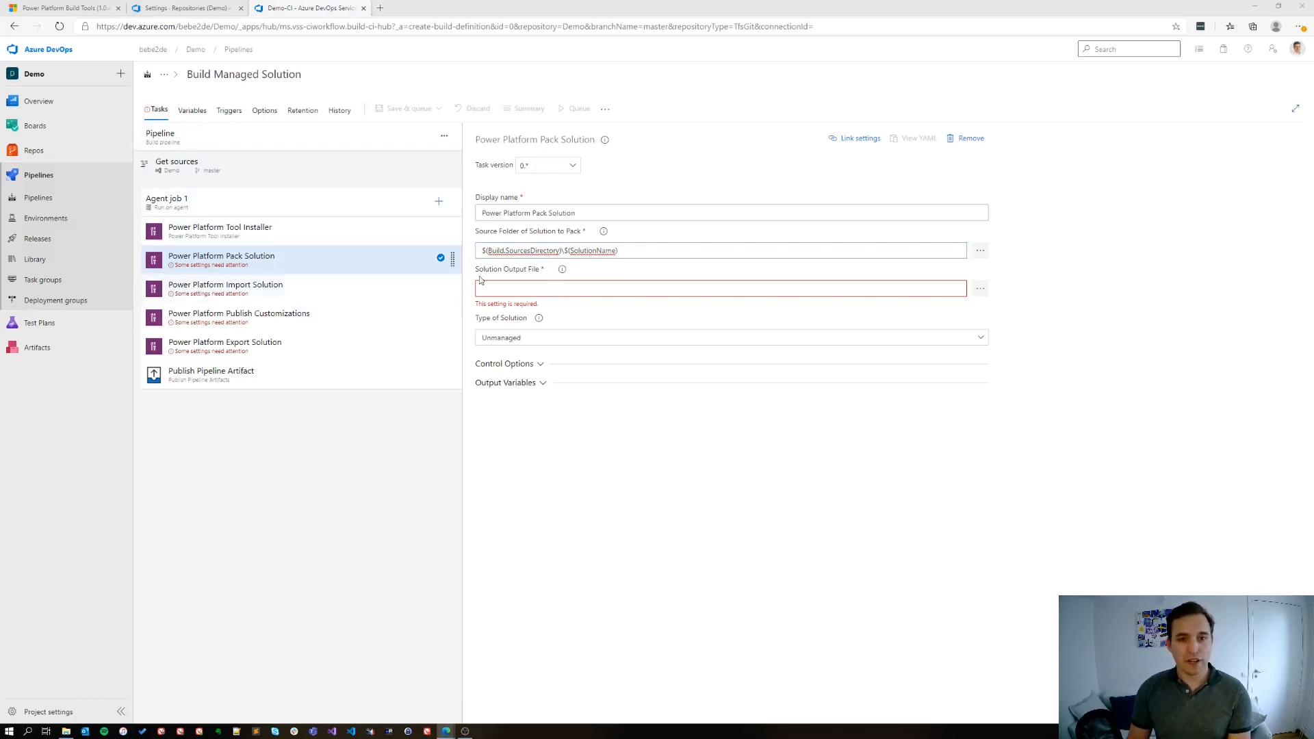
{"action": "left_click", "coordinate": [505, 286]}
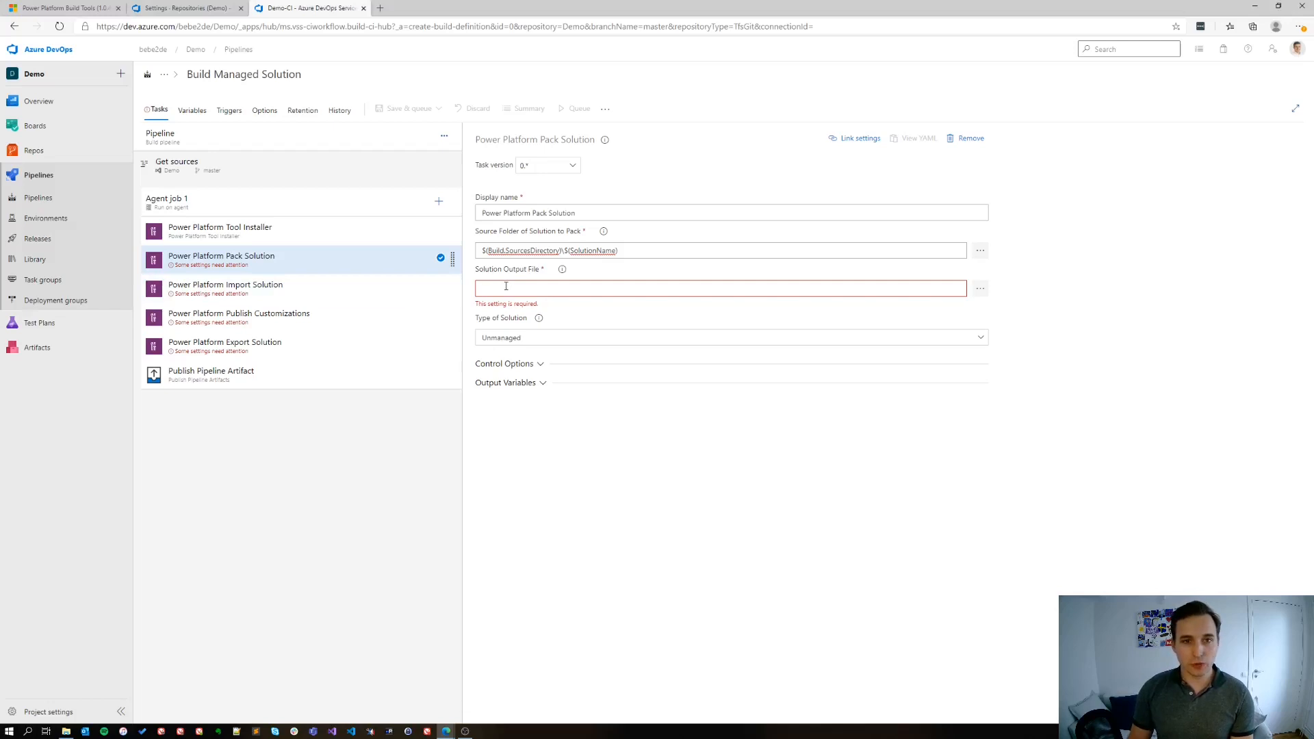
{"action": "type", "text": "$(Build.ArtifactStagingDirectory)\\$(SolutionName).zip"}
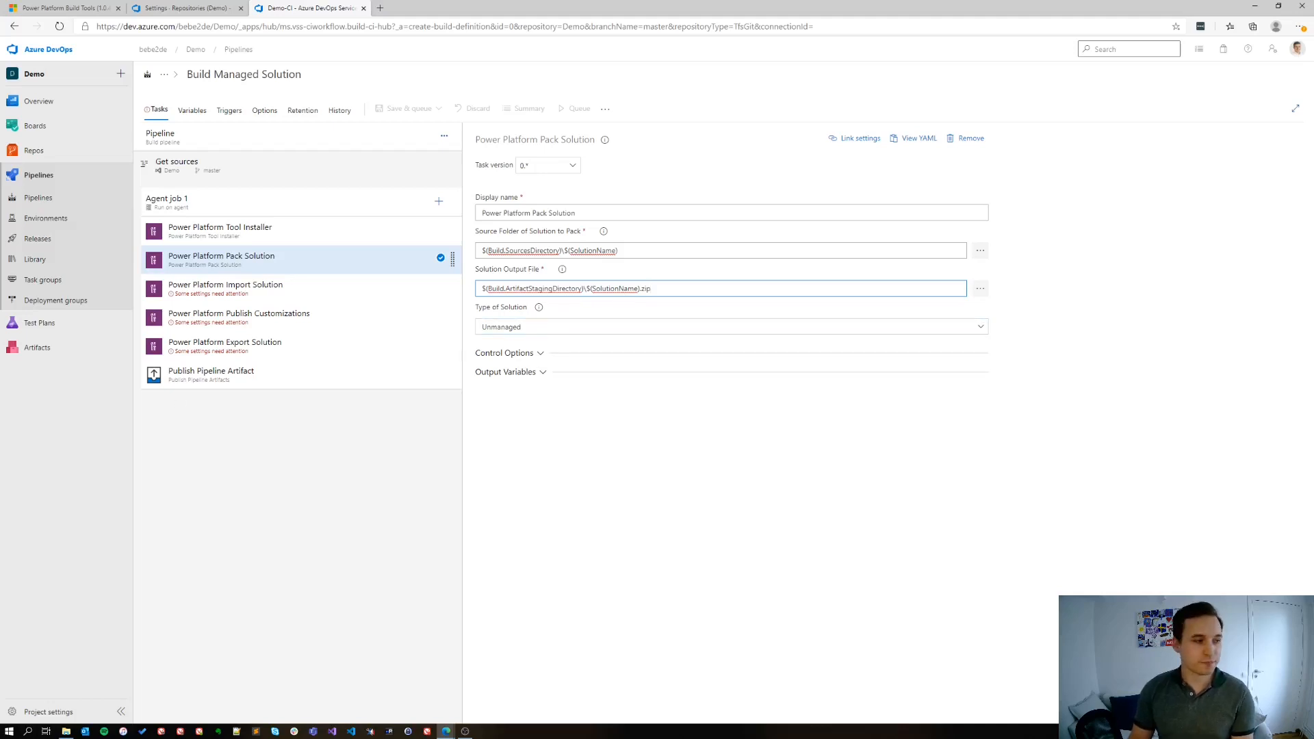
Configure the Import Solution task with the ALM PLayground connection, input file $(Build.ArtifactStagingDirectory)\$(SolutionName).zip and overwriting of unmanaged customizations
{"action": "left_click", "coordinate": [241, 294]}
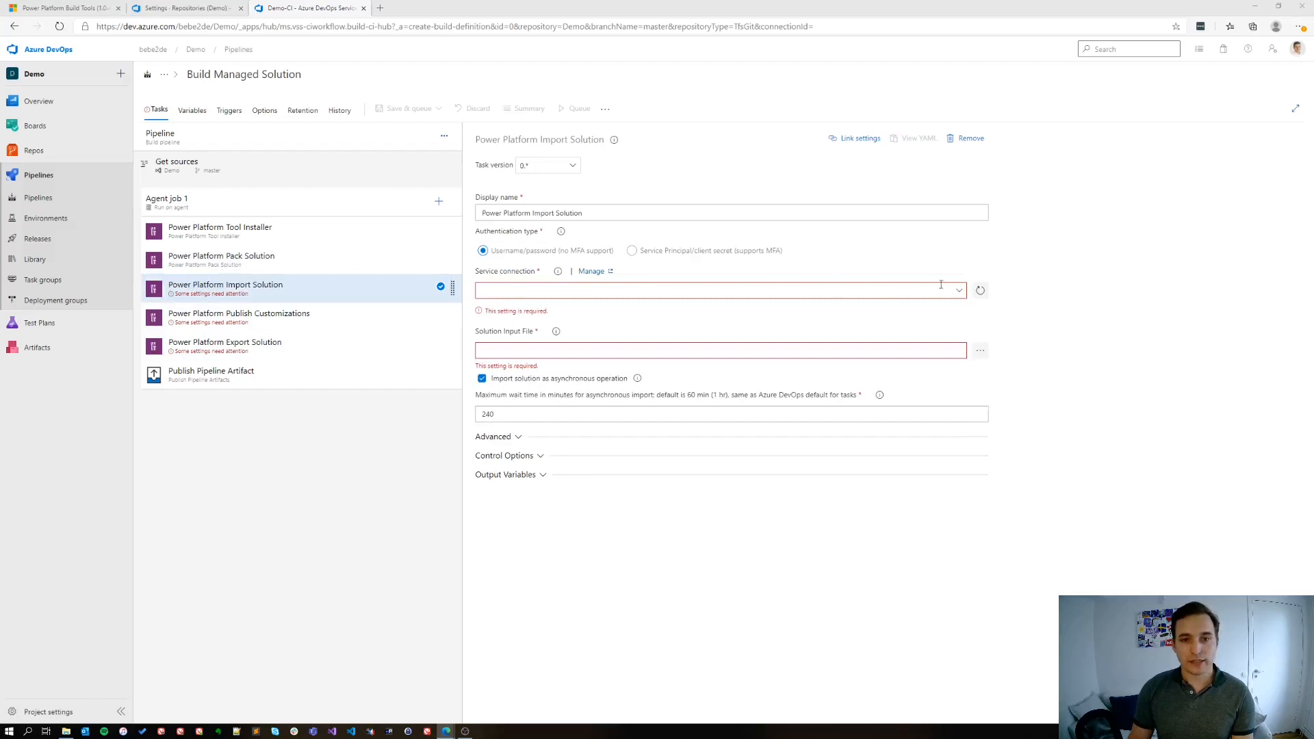
{"action": "left_click", "coordinate": [960, 291]}
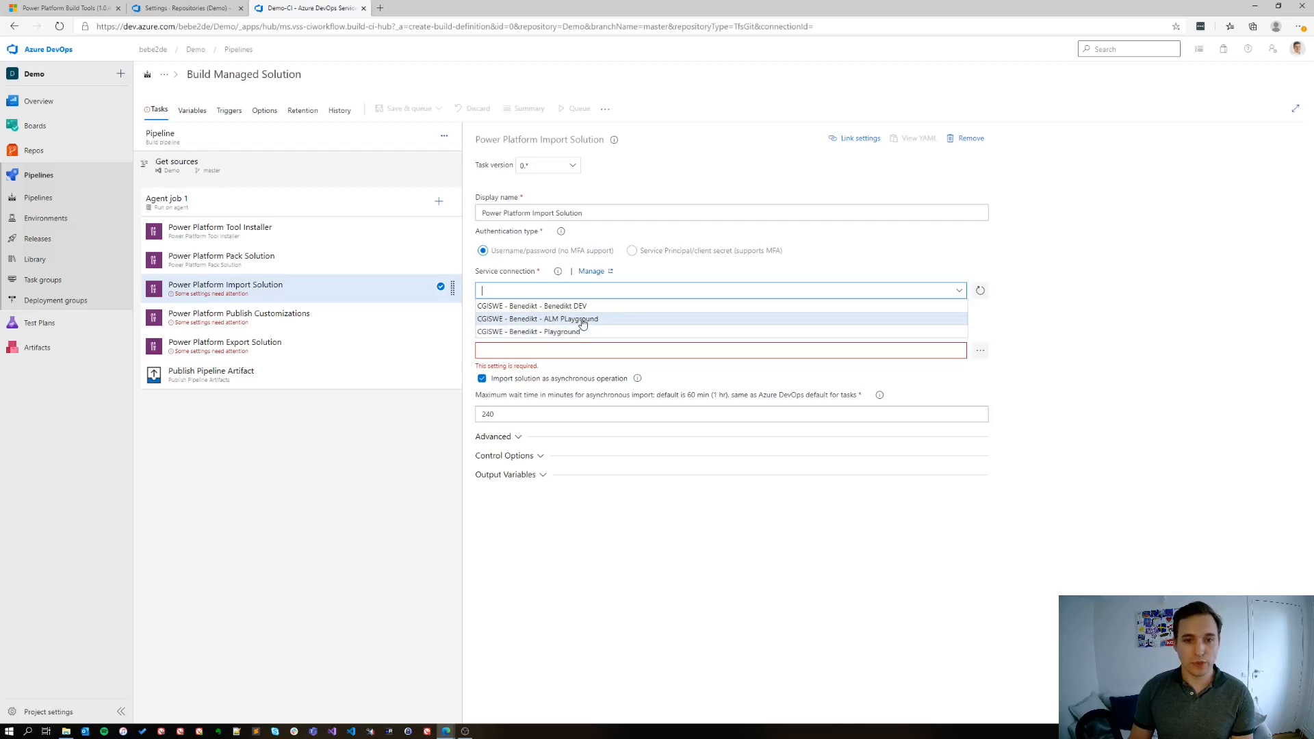
{"action": "left_click", "coordinate": [582, 319]}
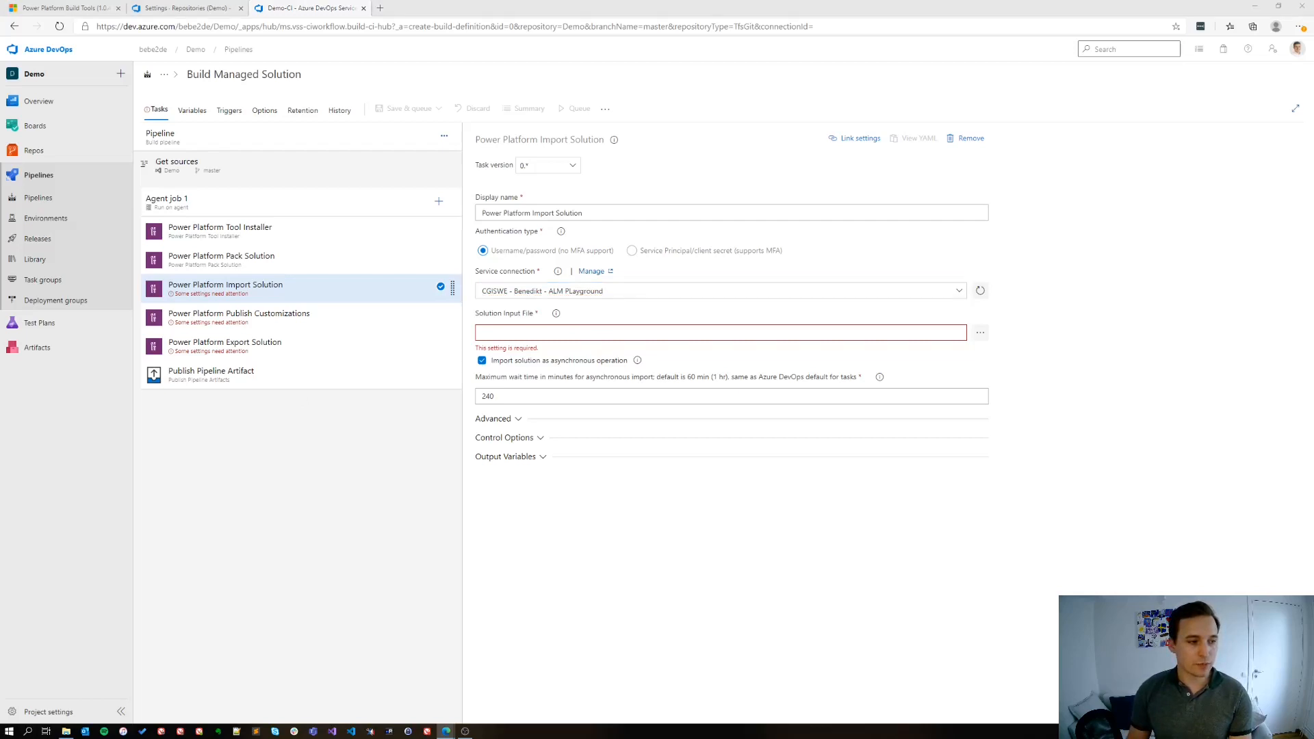
{"action": "left_click", "coordinate": [598, 332]}
{"action": "type", "text": "$(Build.ArtifactStagingDirectory)\\$(SolutionName).zip"}
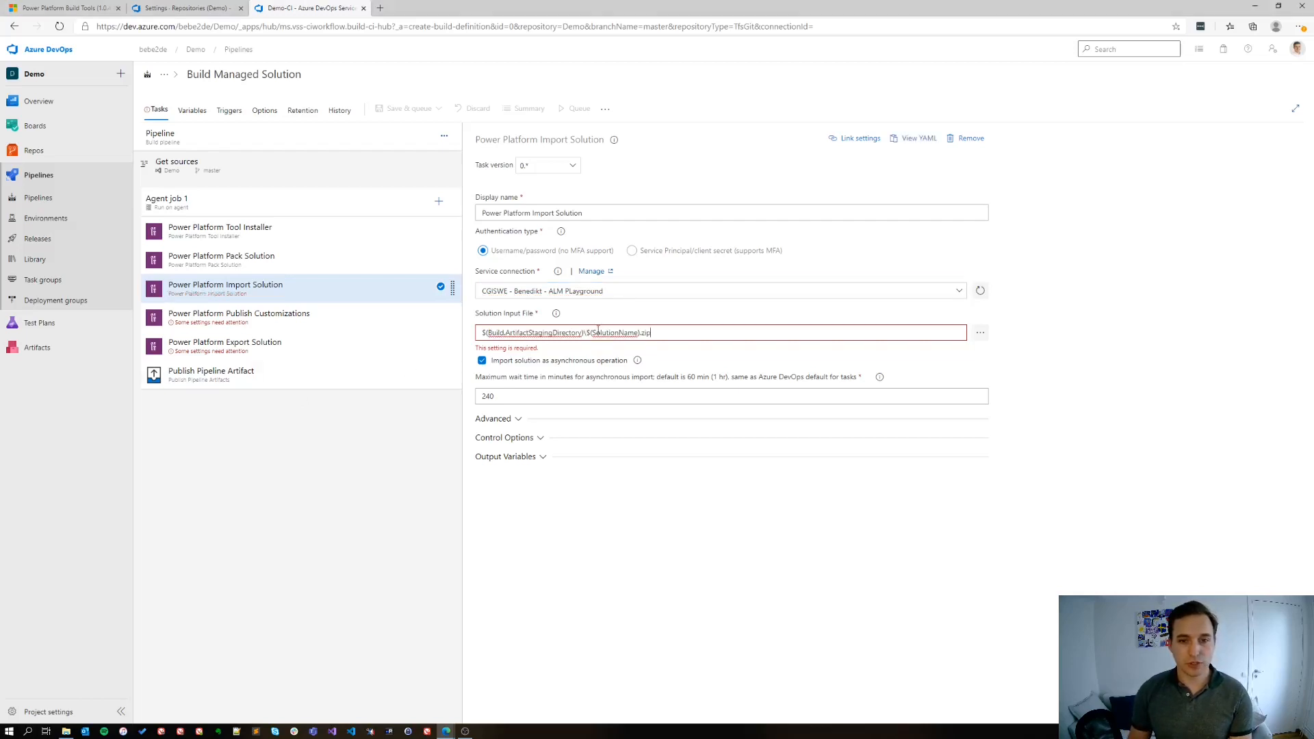
{"action": "left_click", "coordinate": [363, 259]}
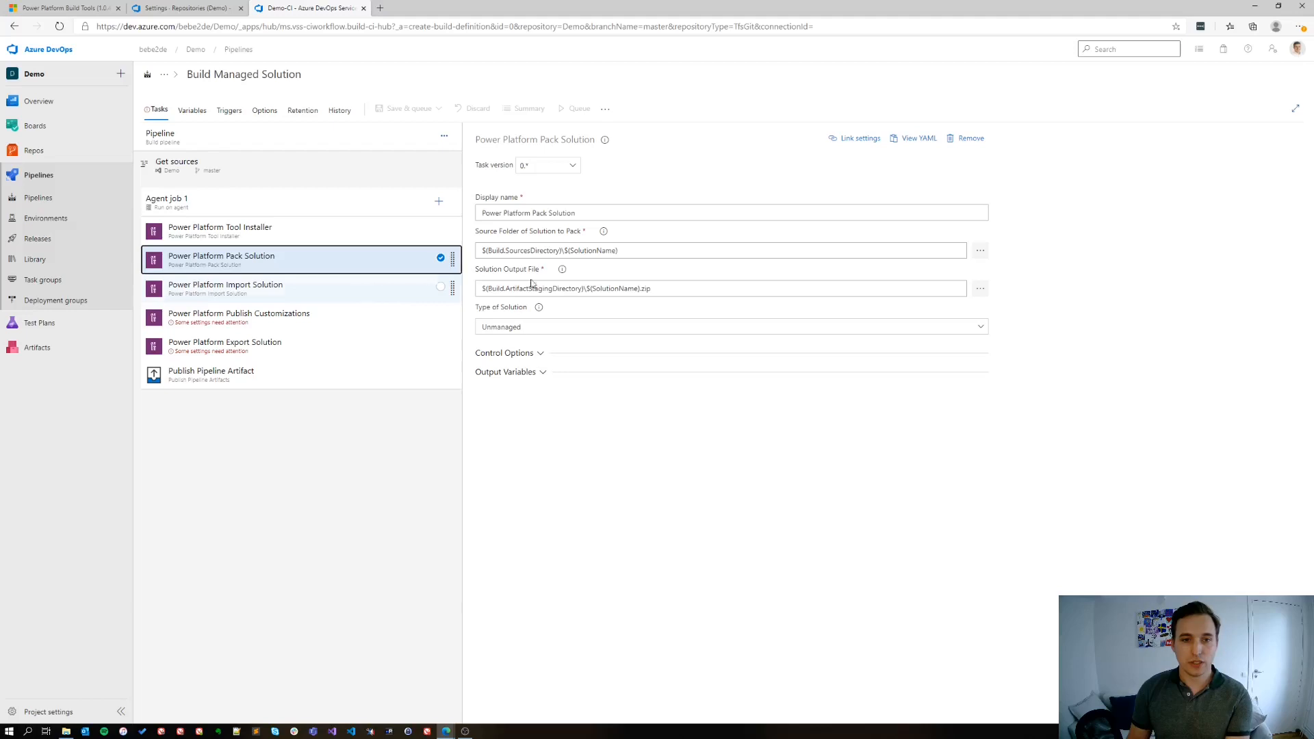
{"action": "left_click", "coordinate": [338, 290]}
{"action": "left_click", "coordinate": [578, 335]}
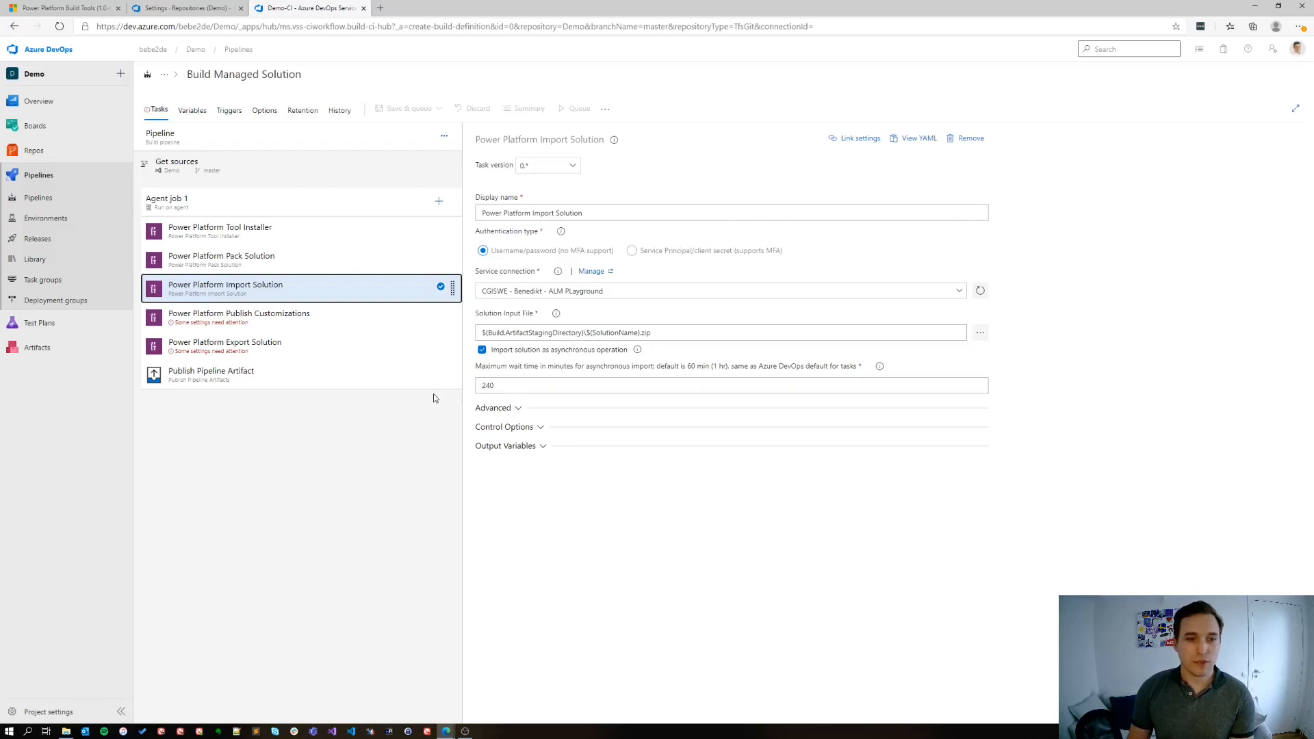
{"action": "left_click", "coordinate": [511, 408]}
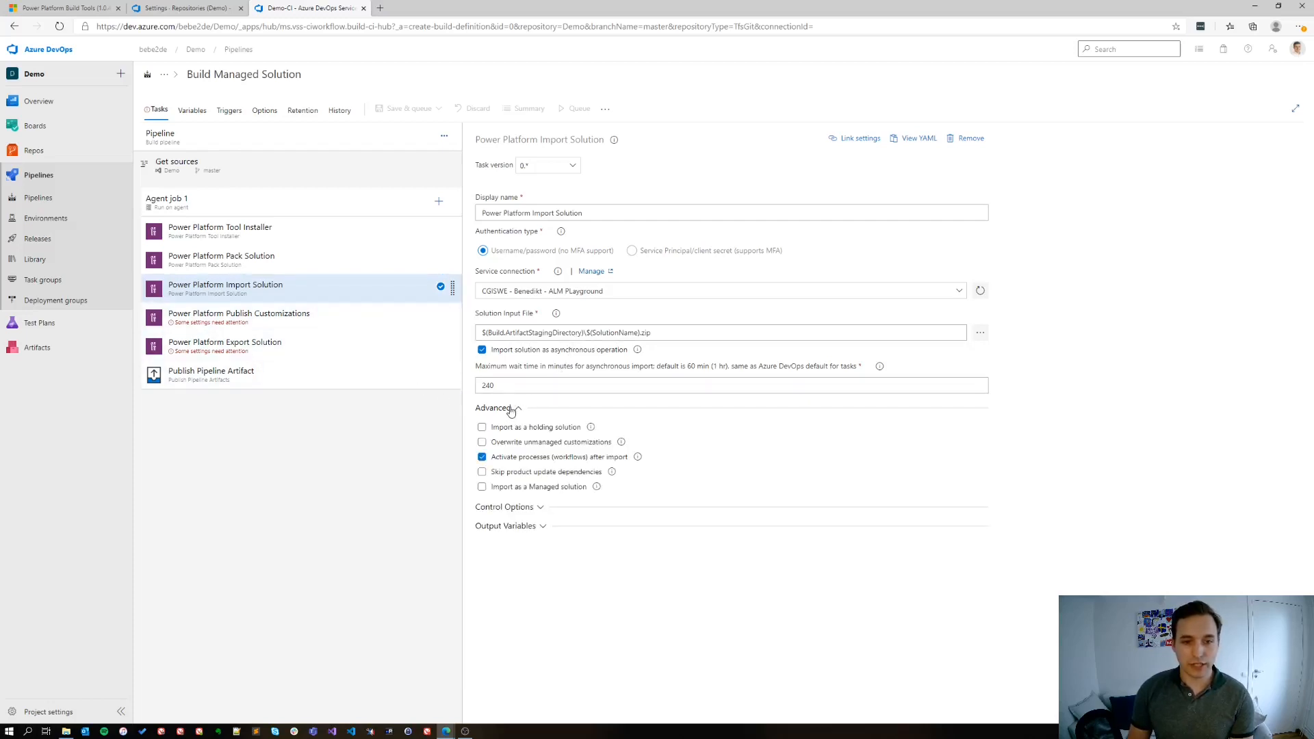
{"action": "left_click", "coordinate": [579, 445]}
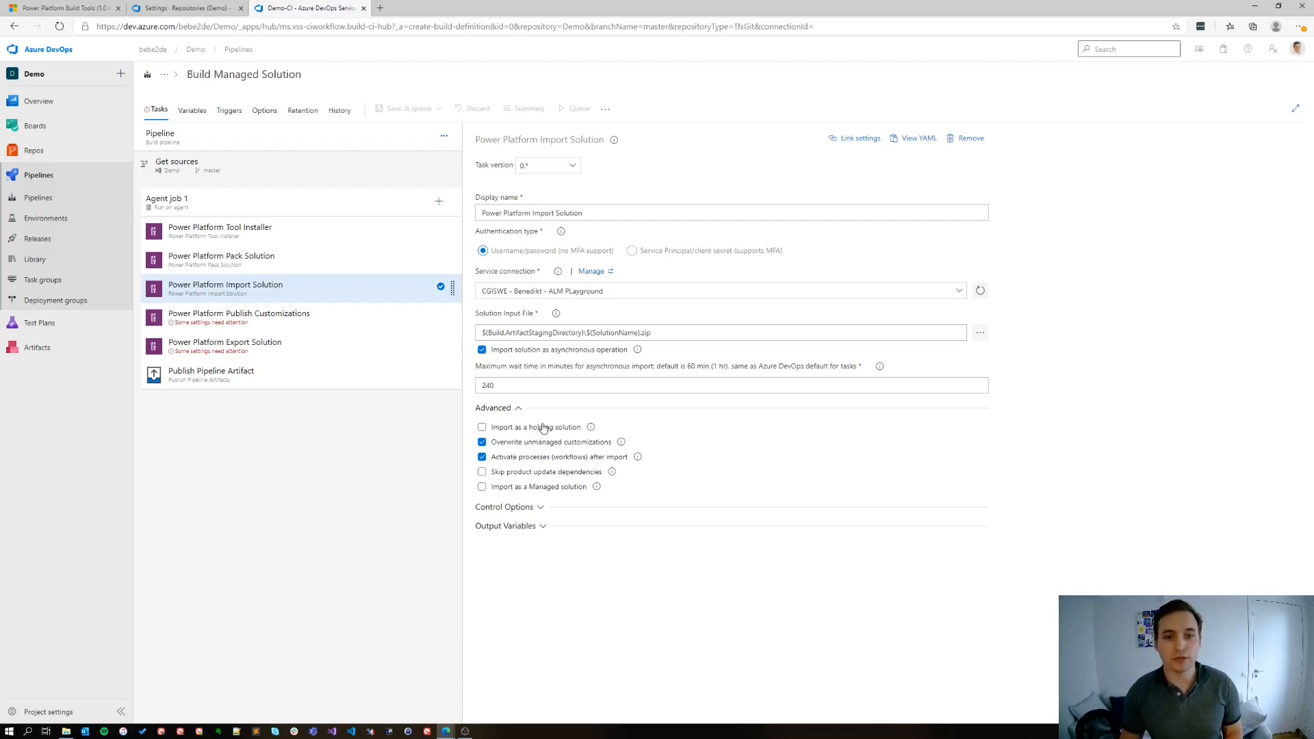
Set the Publish Customizations task's service connection to the ALM PLayground environment
{"action": "left_click", "coordinate": [277, 322]}
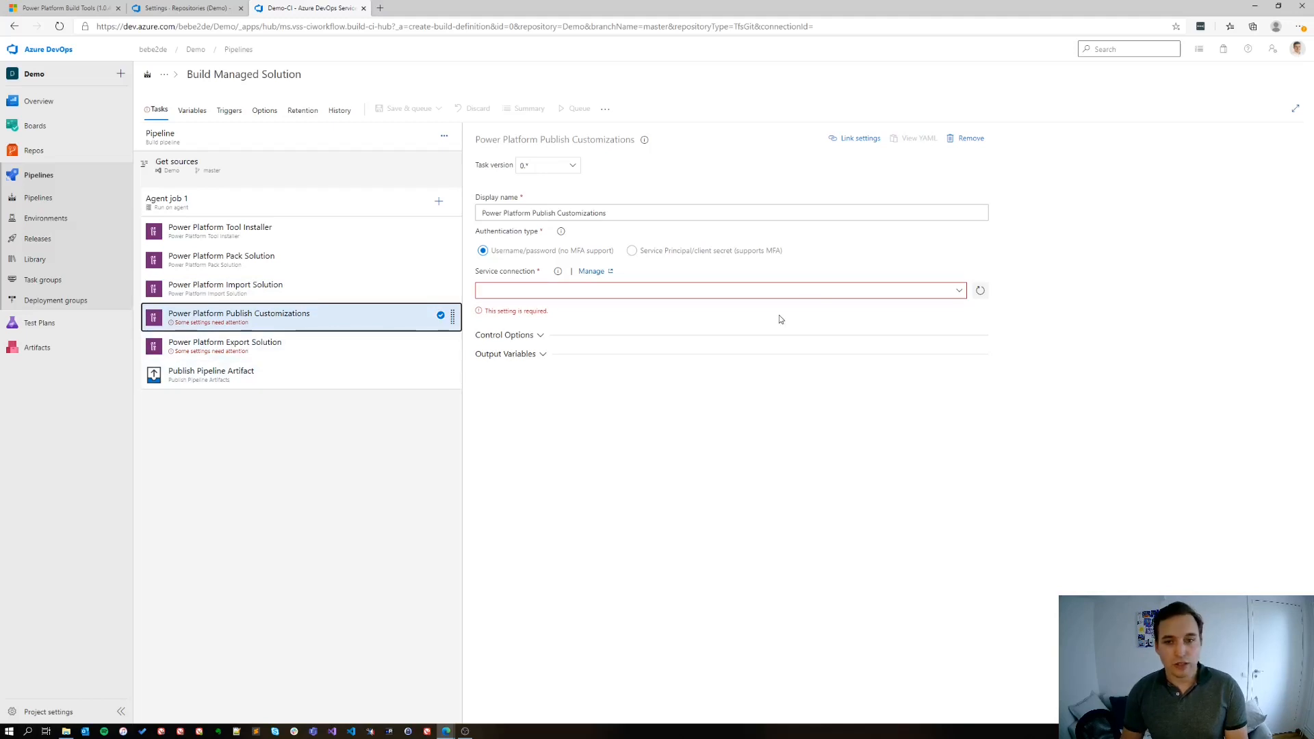
{"action": "left_click", "coordinate": [960, 291]}
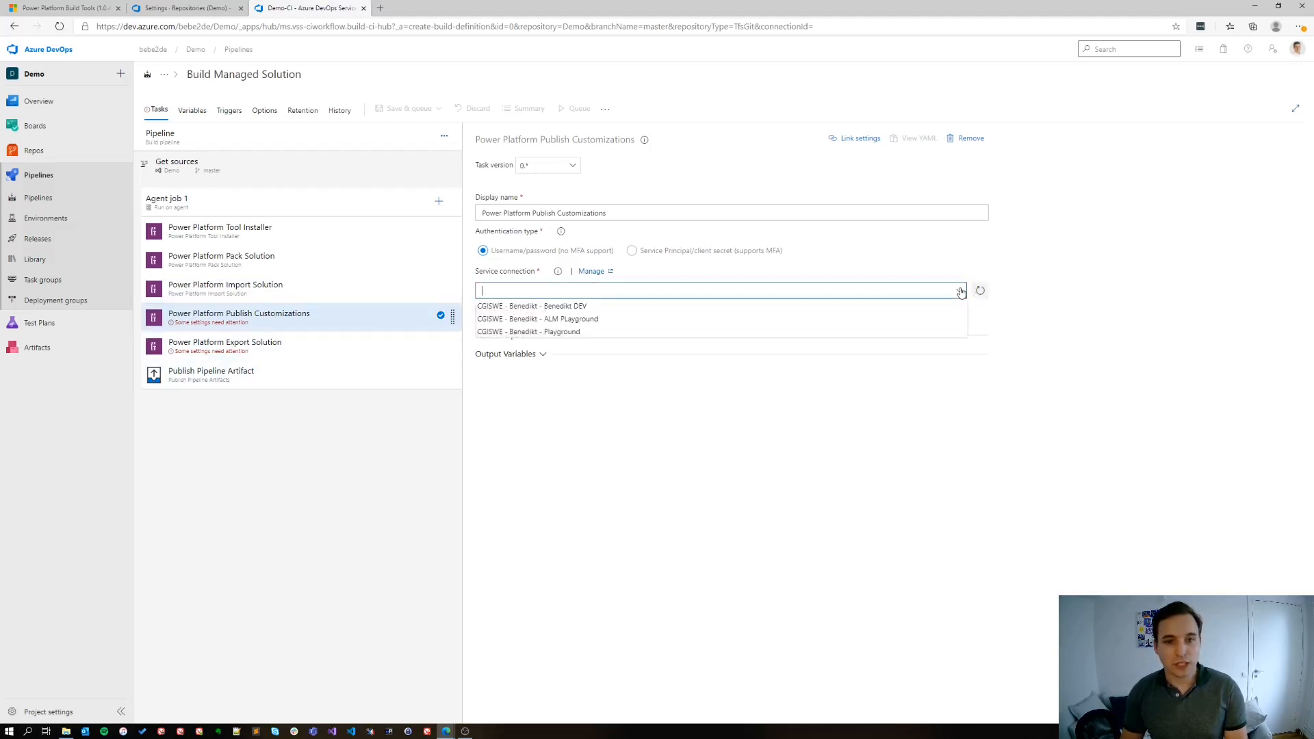
{"action": "left_click", "coordinate": [563, 318]}
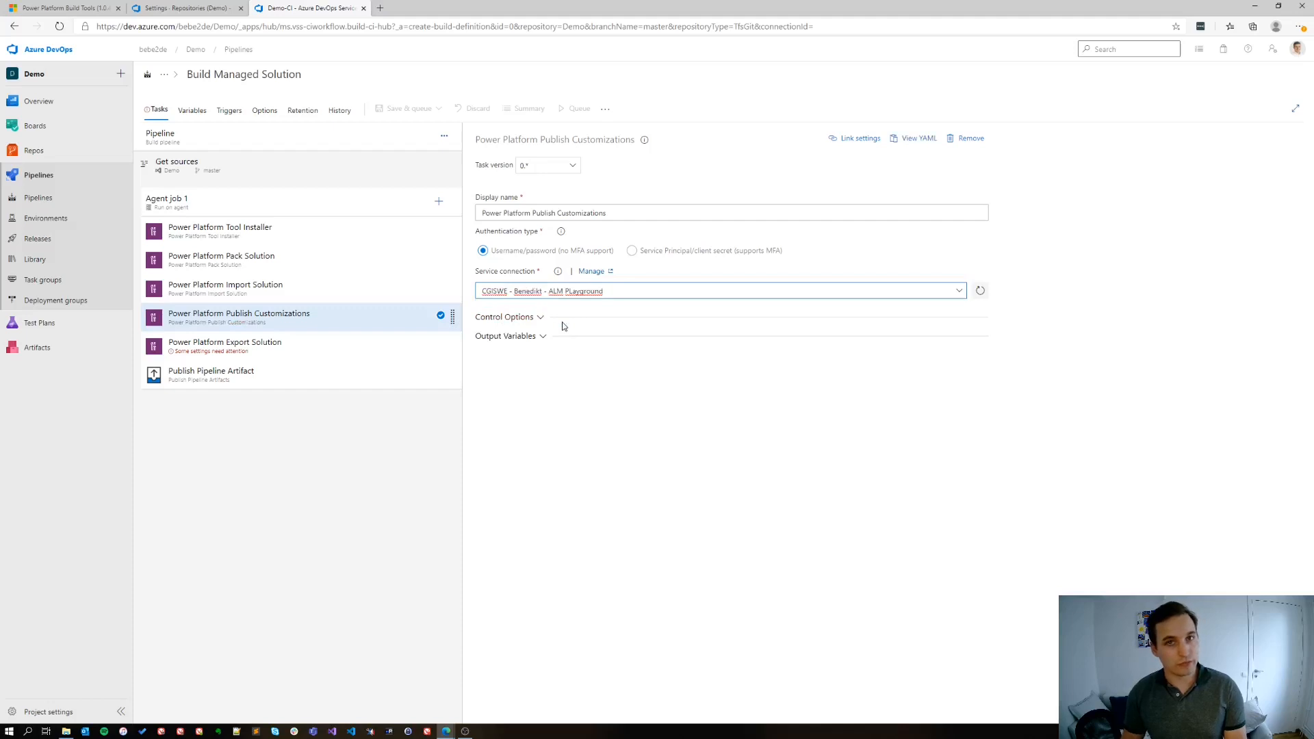
Set the Export Solution task's service connection to ALM PLayground and its solution name to $(SolutionName)
{"action": "left_click", "coordinate": [337, 349]}
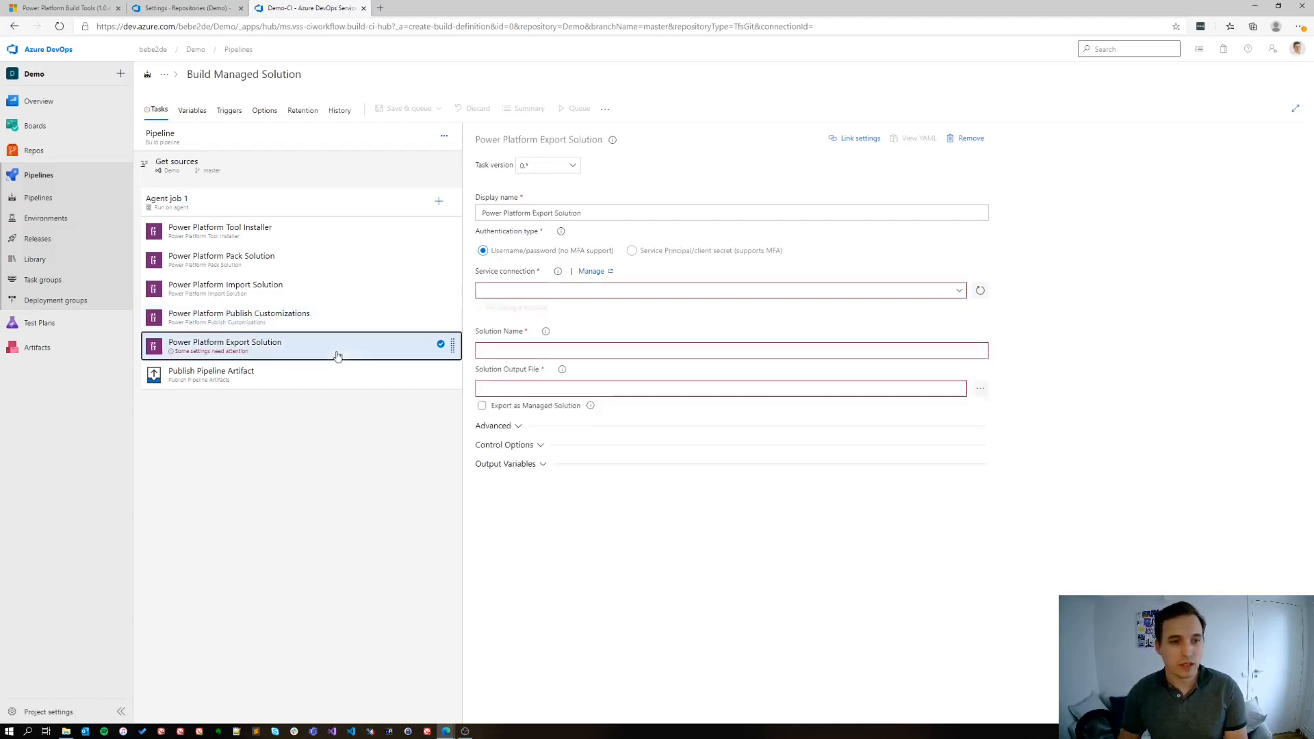
{"action": "left_click", "coordinate": [956, 292]}
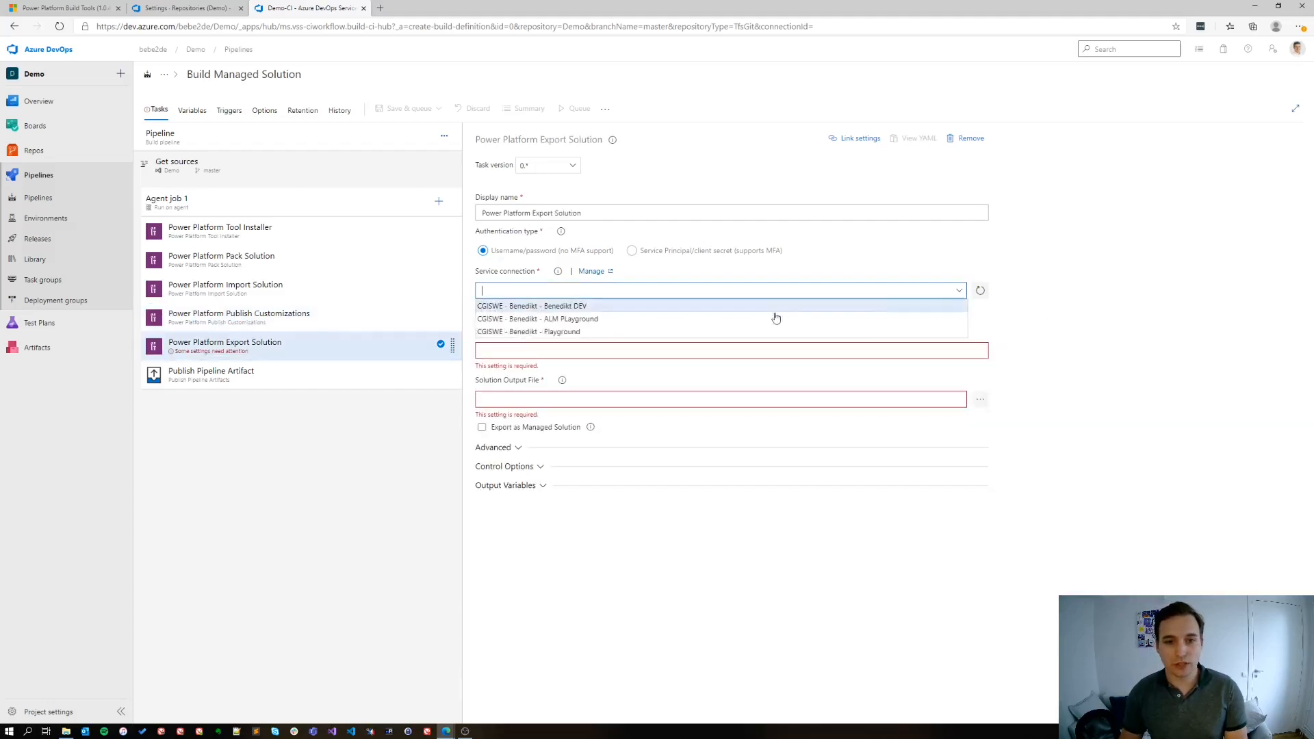
{"action": "left_click", "coordinate": [577, 318]}
{"action": "left_click", "coordinate": [516, 332]}
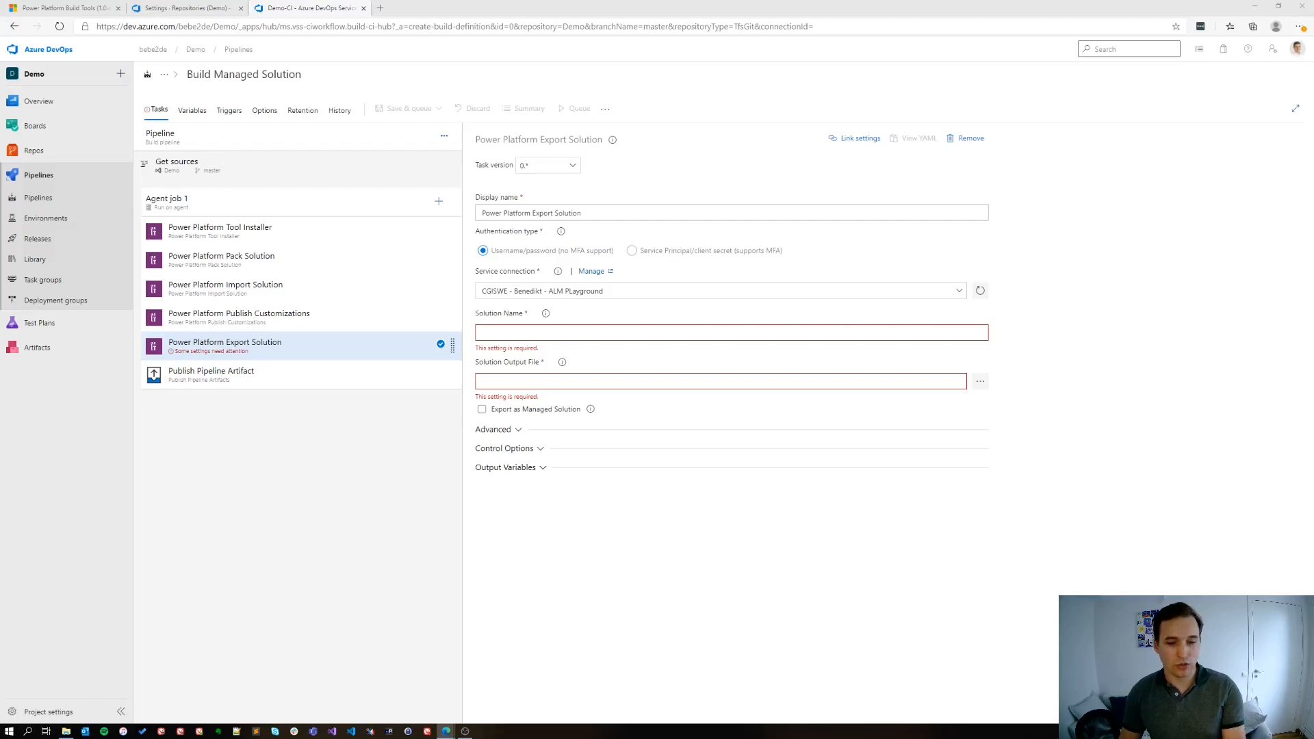
{"action": "left_click", "coordinate": [508, 331]}
{"action": "type", "text": "$(SolutionName)"}
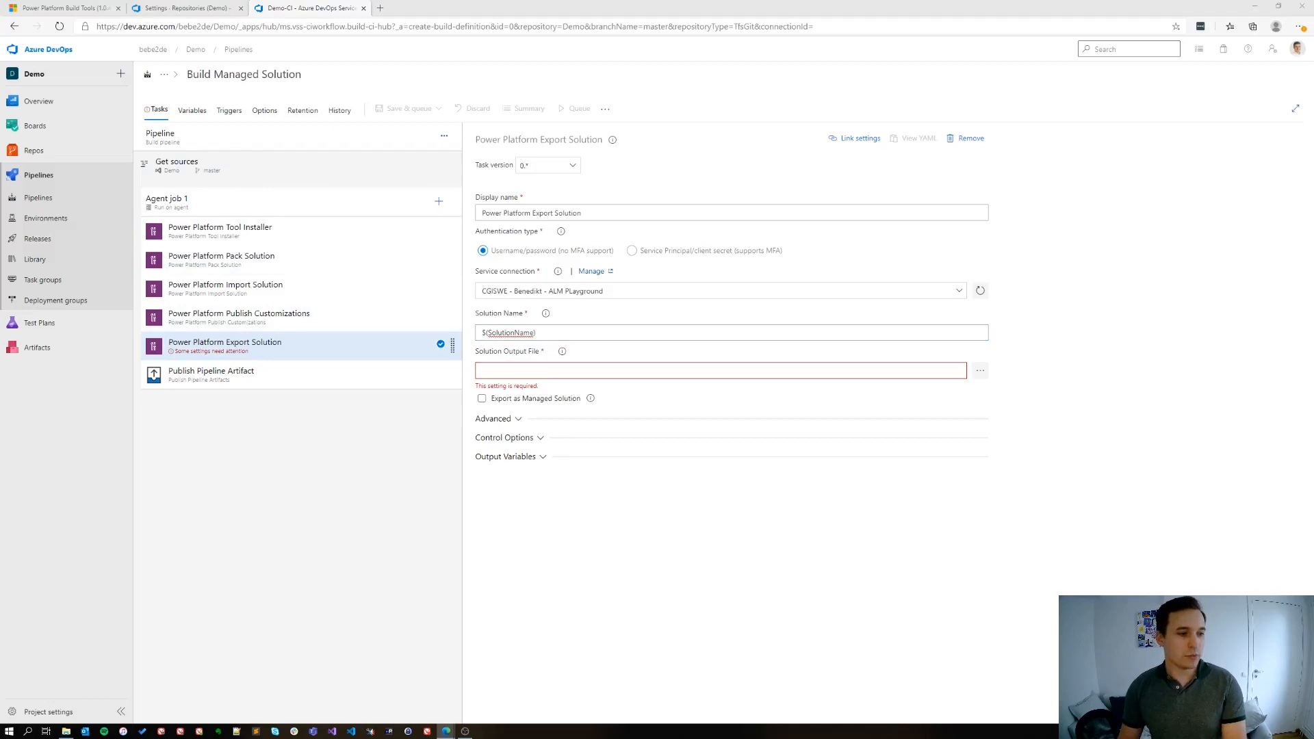
Set the Export Solution task's output file to $(Build.ArtifactStagingDirectory)\$(SolutionName)_managed.zip and enable exporting as a managed solution
{"action": "left_click", "coordinate": [615, 370]}
{"action": "type", "text": "$(Build.ArtifactStagingDirectory)\\$(SolutionName)_managed.zip"}
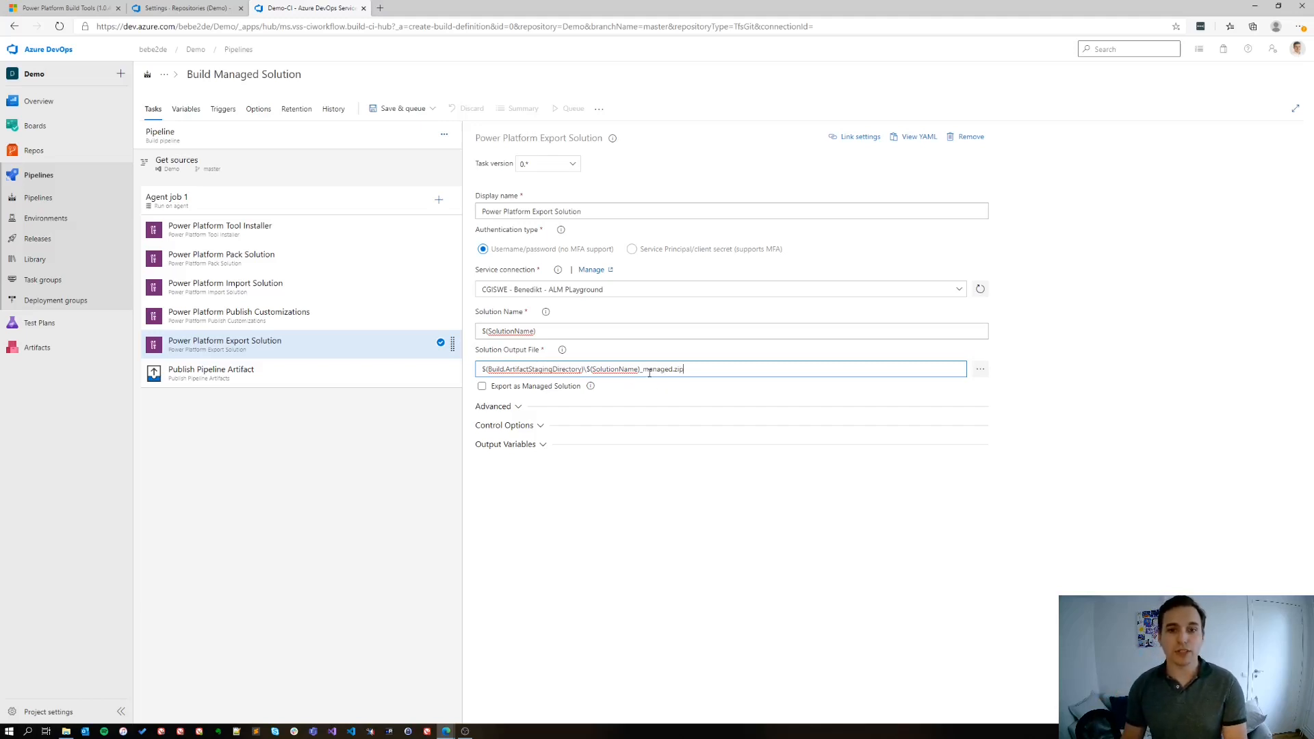
{"action": "left_click", "coordinate": [482, 388]}
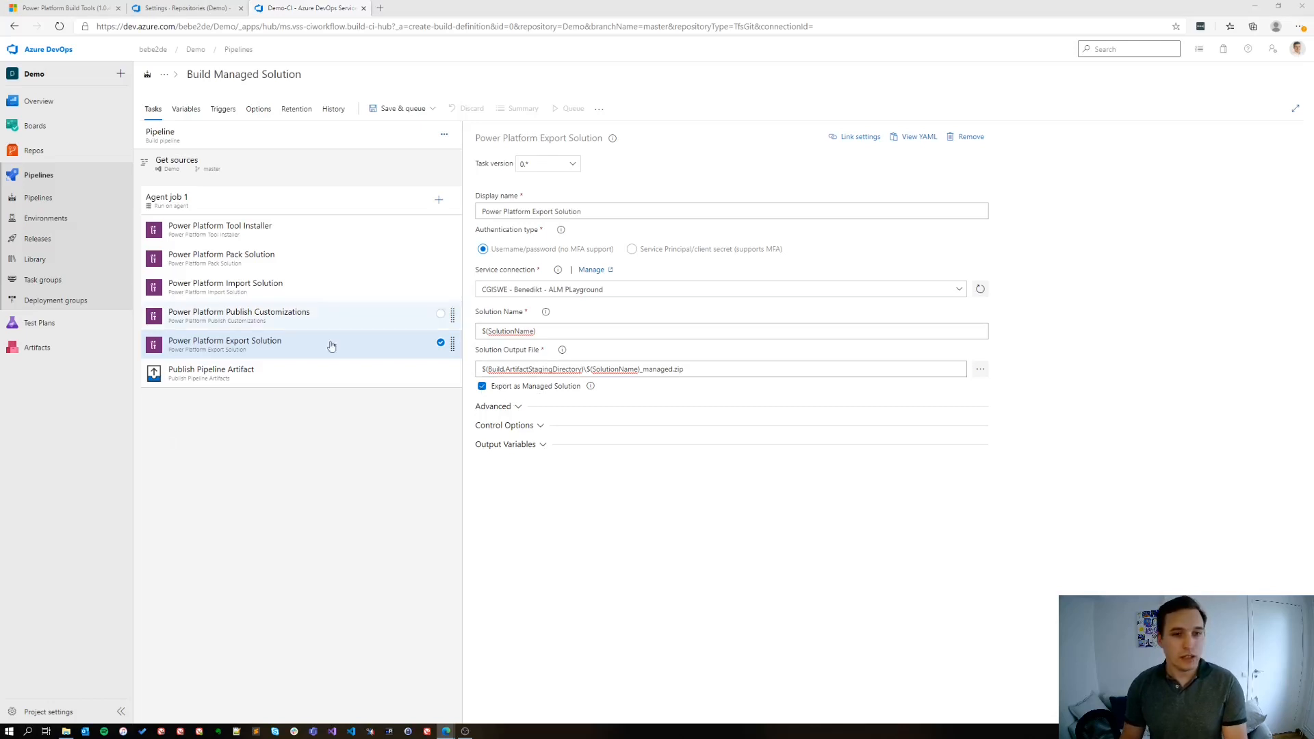
Set the Publish Pipeline Artifact task's path to $(Build.ArtifactStagingDirectory)\$(SolutionName)_managed.zip and its artifact name to drop
{"action": "left_click", "coordinate": [254, 381]}
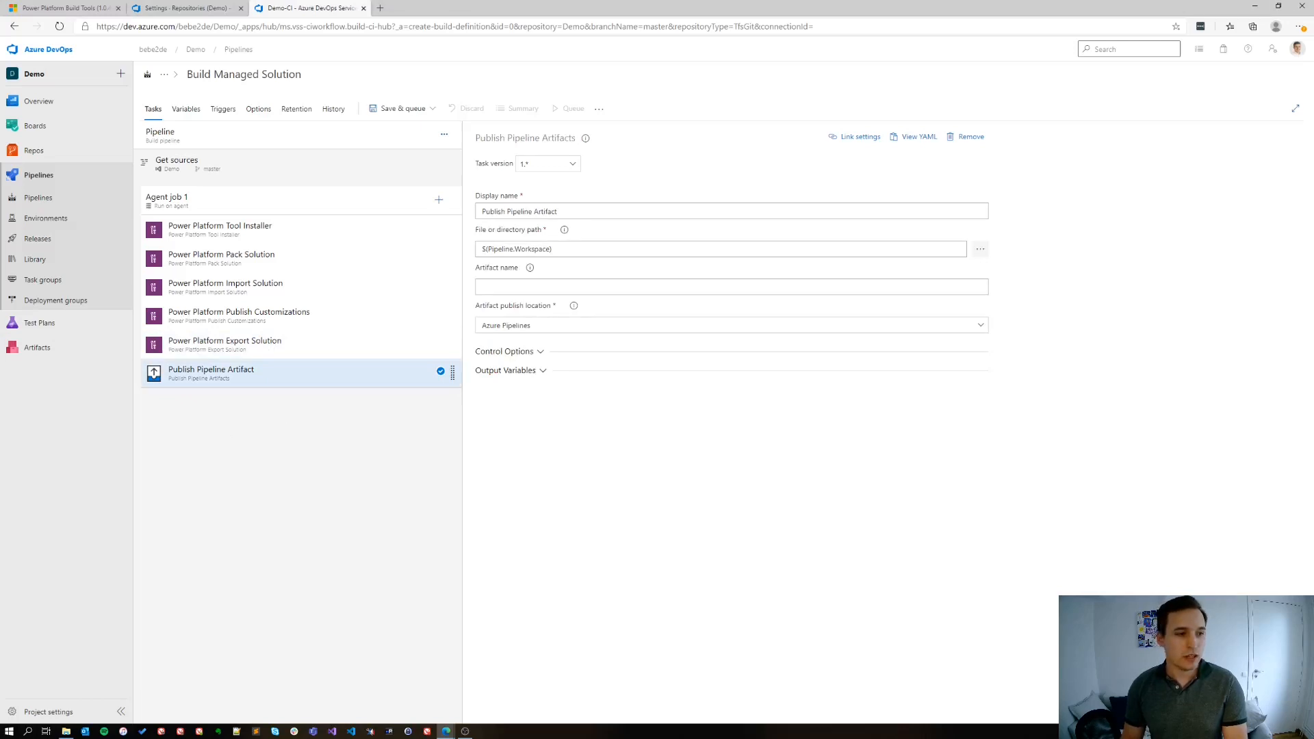
{"action": "left_click", "coordinate": [556, 249]}
{"action": "key", "text": "ctrl+a"}
{"action": "type", "text": "$(Build.ArtifactStagingDirectory)\\$(SolutionName)_managed.zip"}
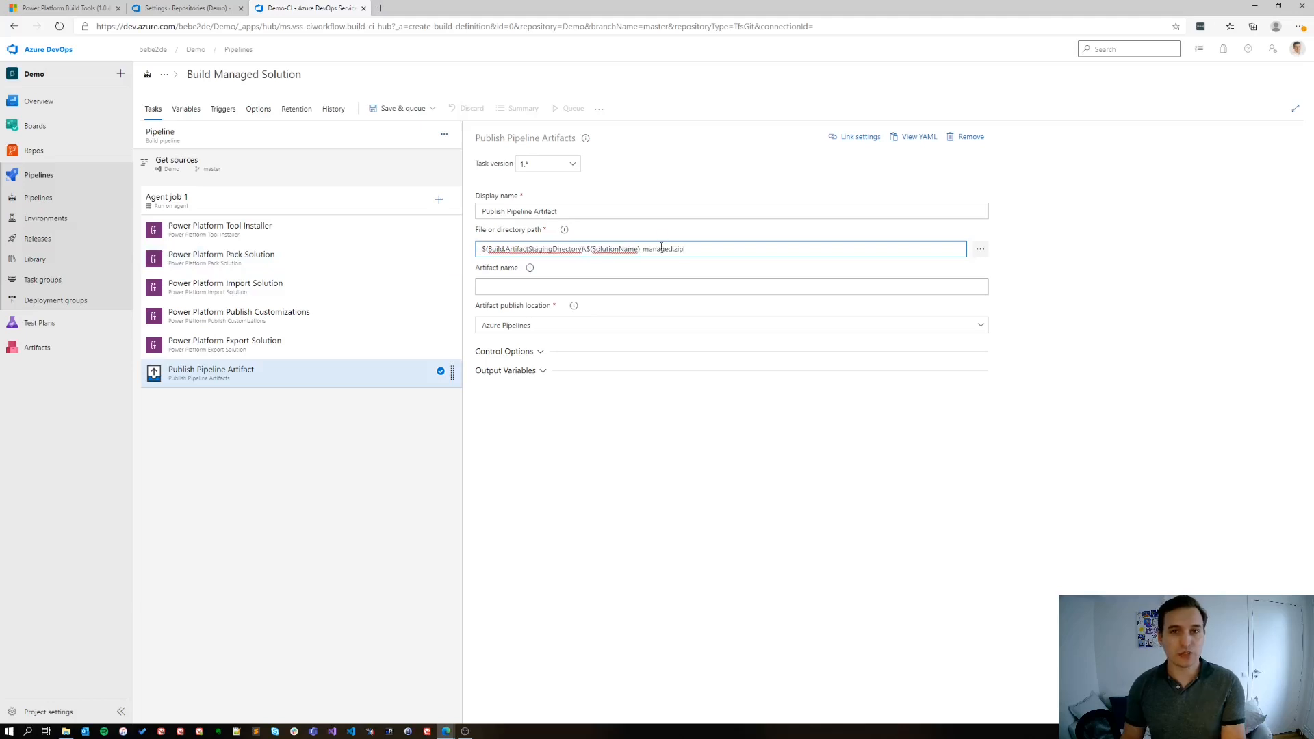
{"action": "left_click", "coordinate": [531, 290]}
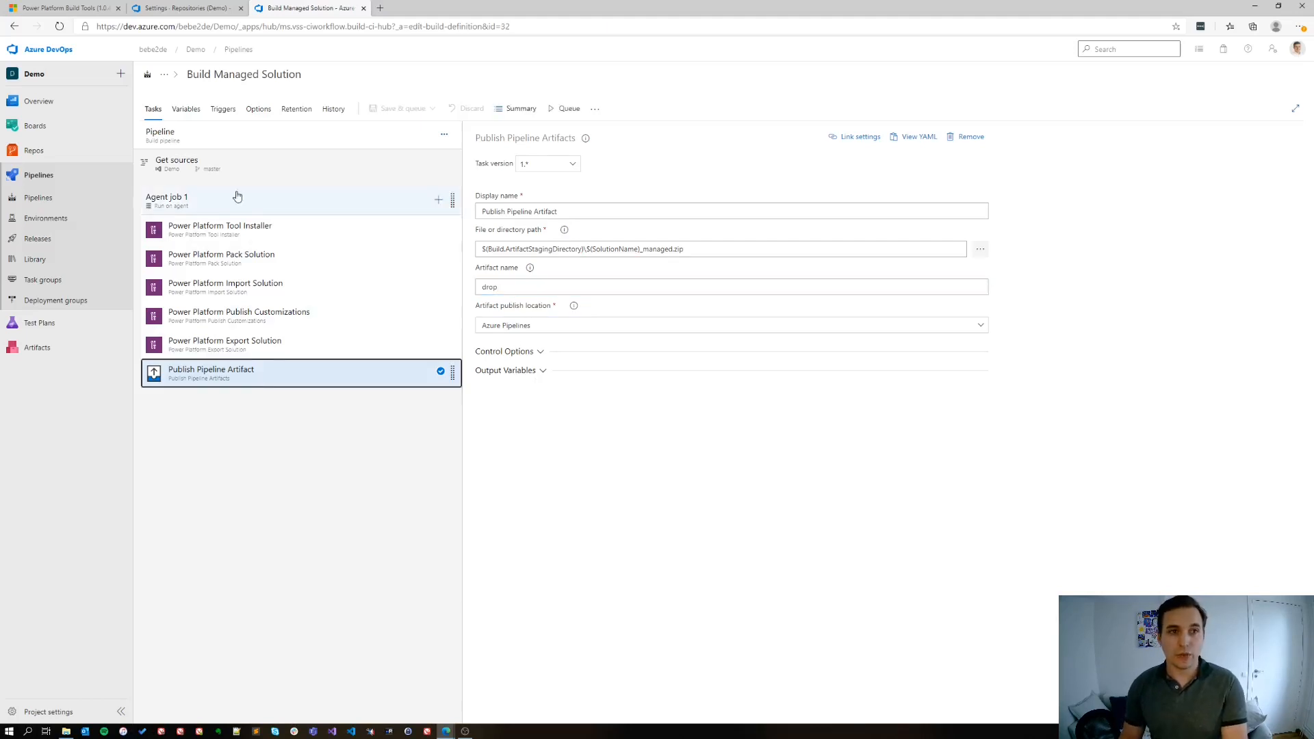
Add a pipeline variable SolutionName with the value Demo and make it settable at queue time
{"action": "left_click", "coordinate": [194, 112]}
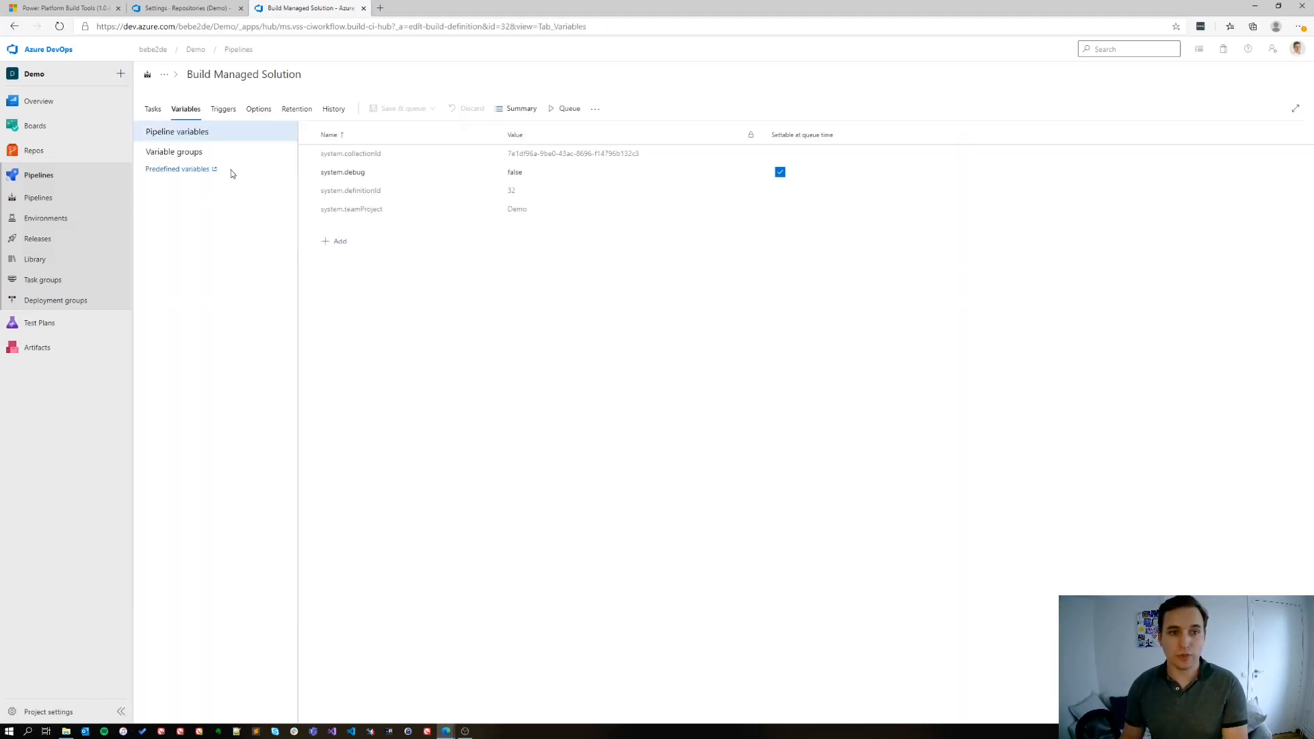
{"action": "left_click", "coordinate": [332, 242]}
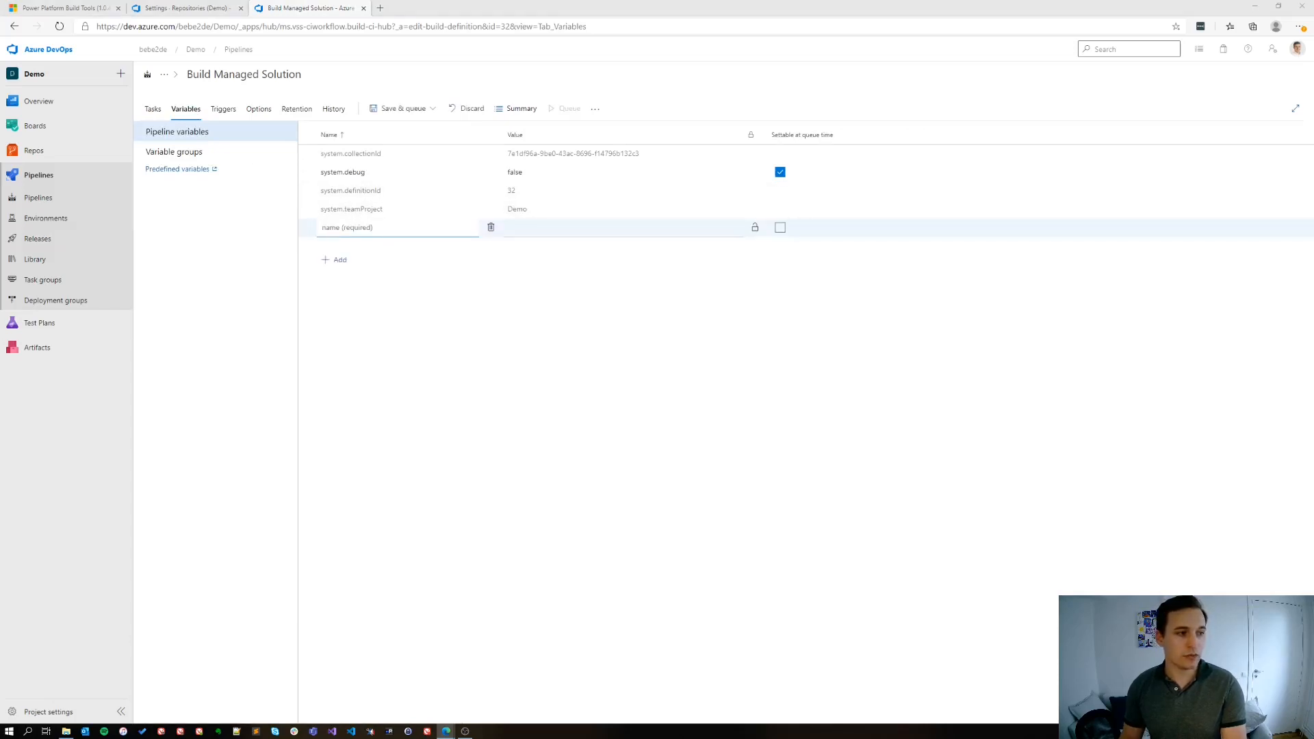
{"action": "left_click", "coordinate": [343, 232]}
{"action": "type", "text": "S"}
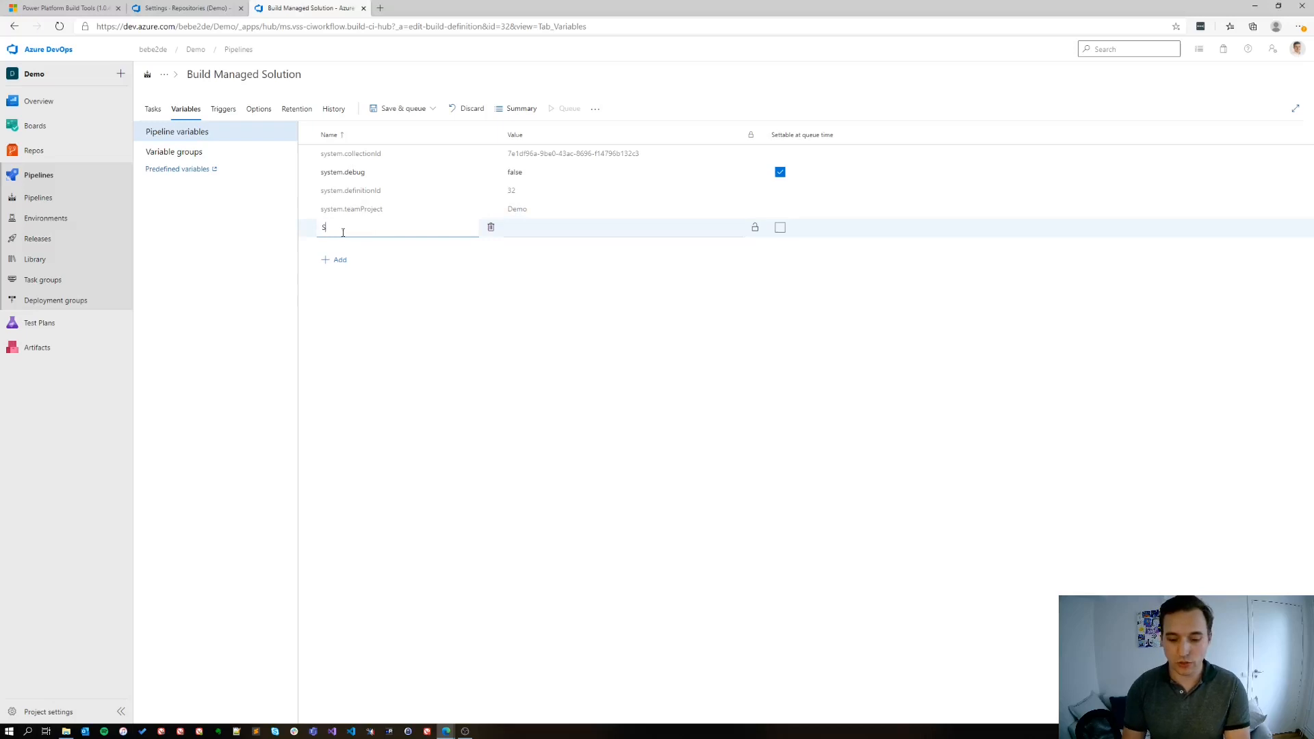
{"action": "type", "text": "olutionName"}
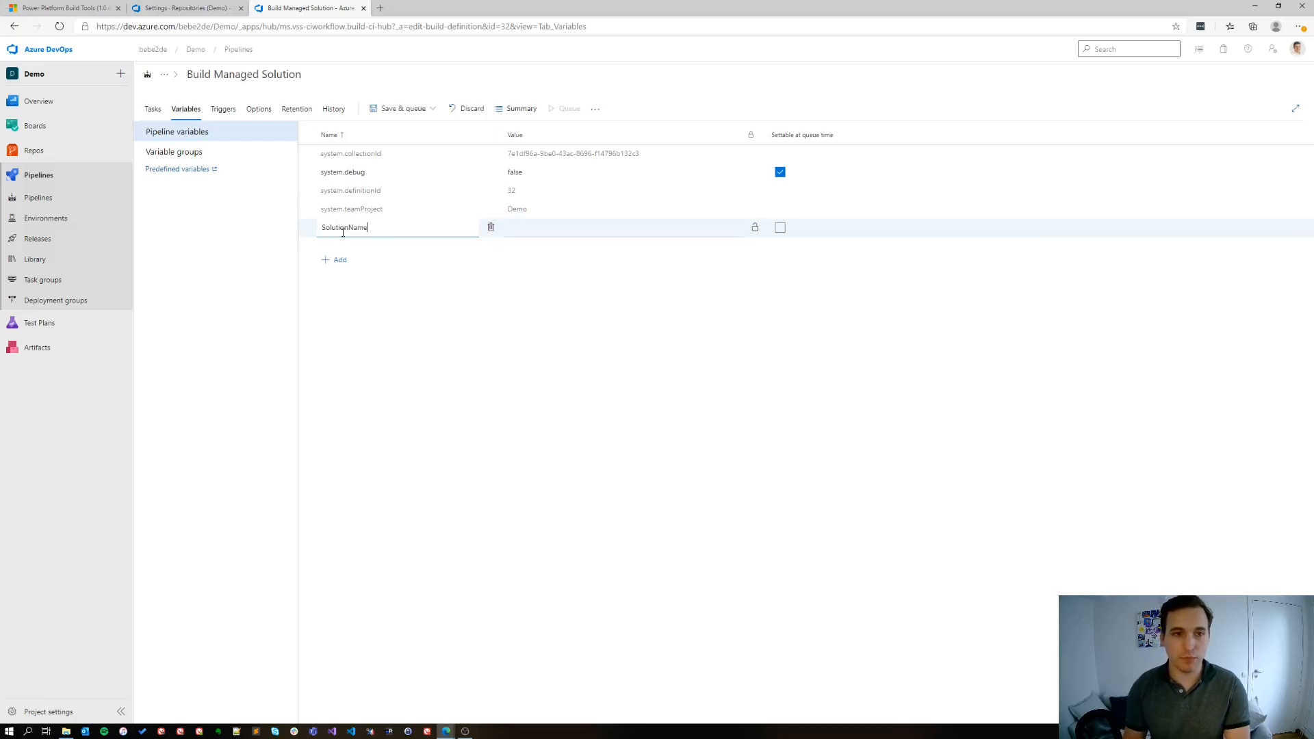
{"action": "left_click", "coordinate": [540, 229]}
{"action": "type", "text": "Demo"}
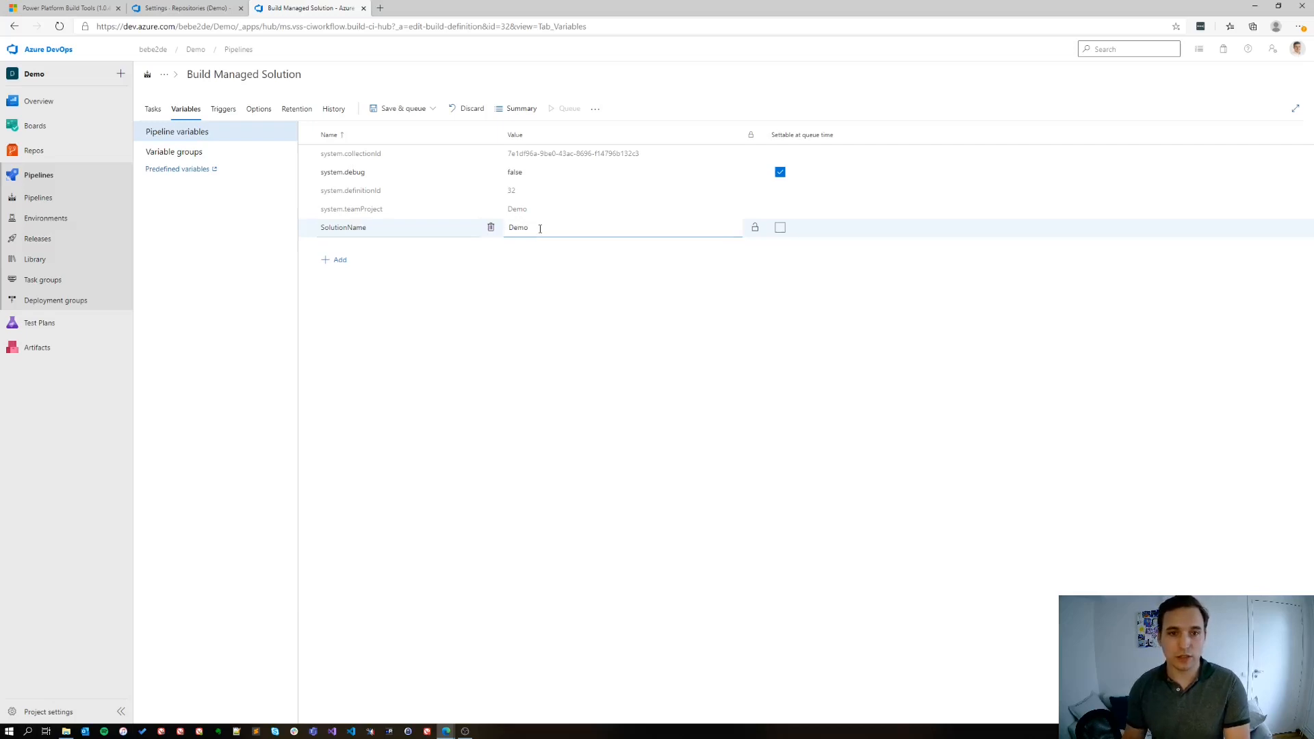
{"action": "left_click", "coordinate": [780, 228]}
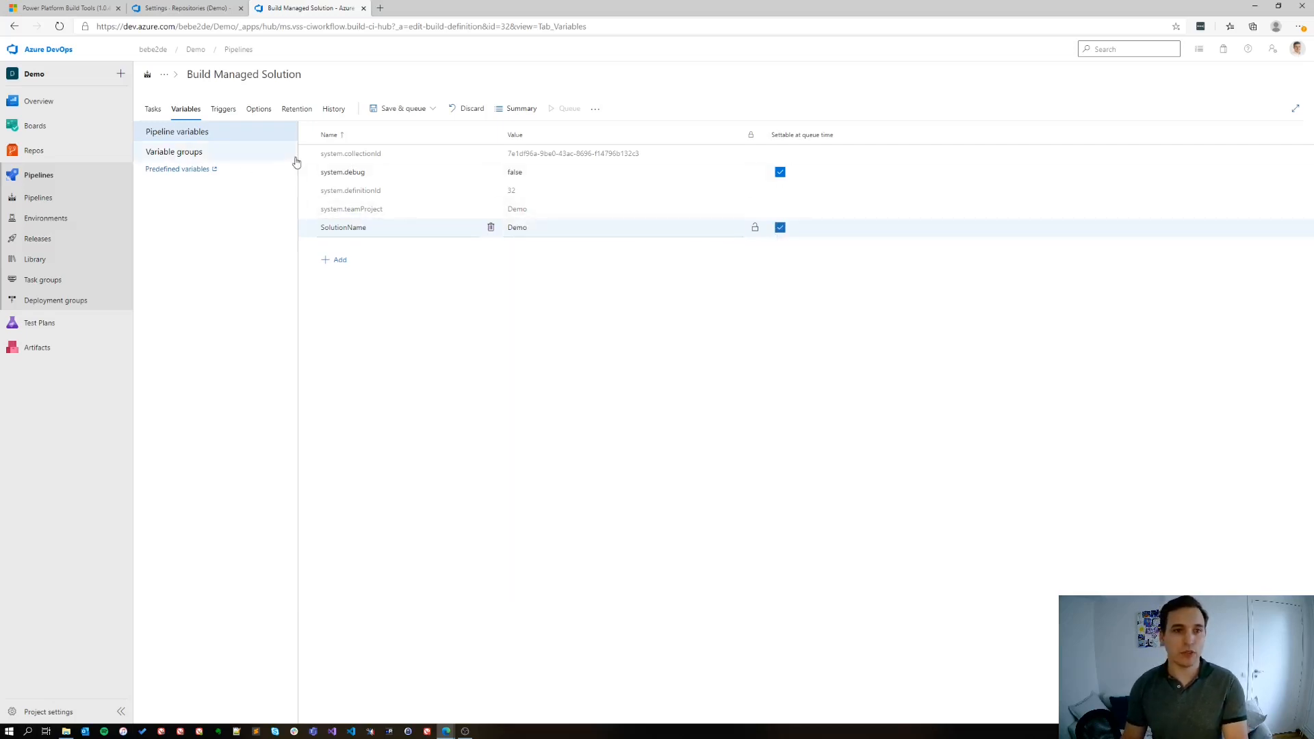
Save the Build Managed Solution pipeline and queue a run on the master branch
{"action": "left_click", "coordinate": [431, 109]}
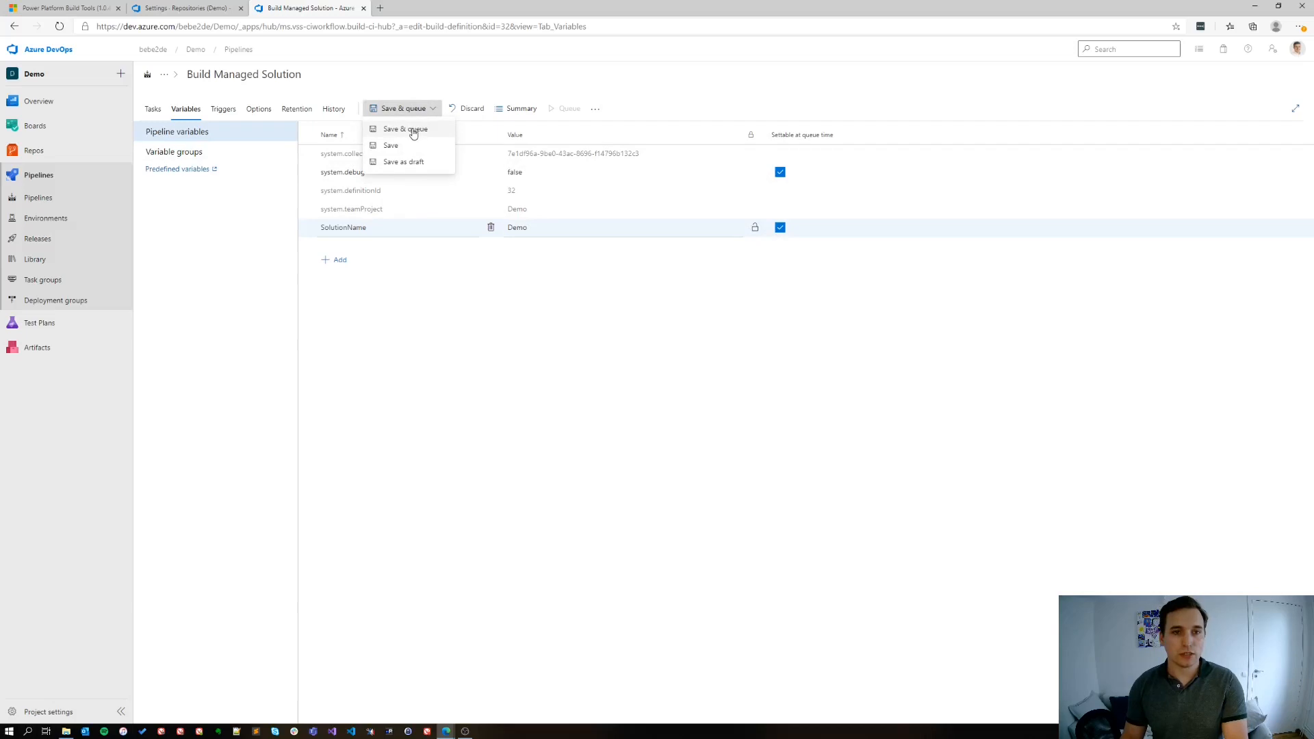
{"action": "left_click", "coordinate": [411, 128]}
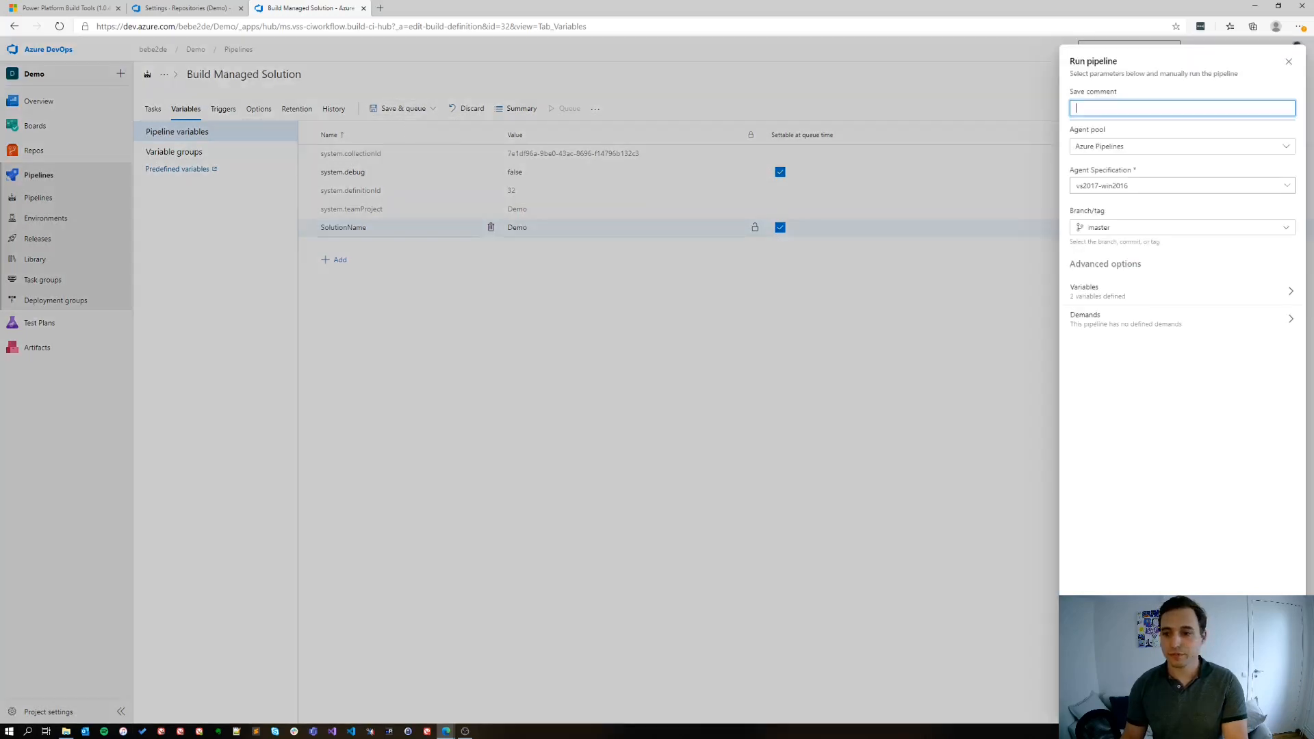
{"action": "left_click", "coordinate": [1263, 701]}
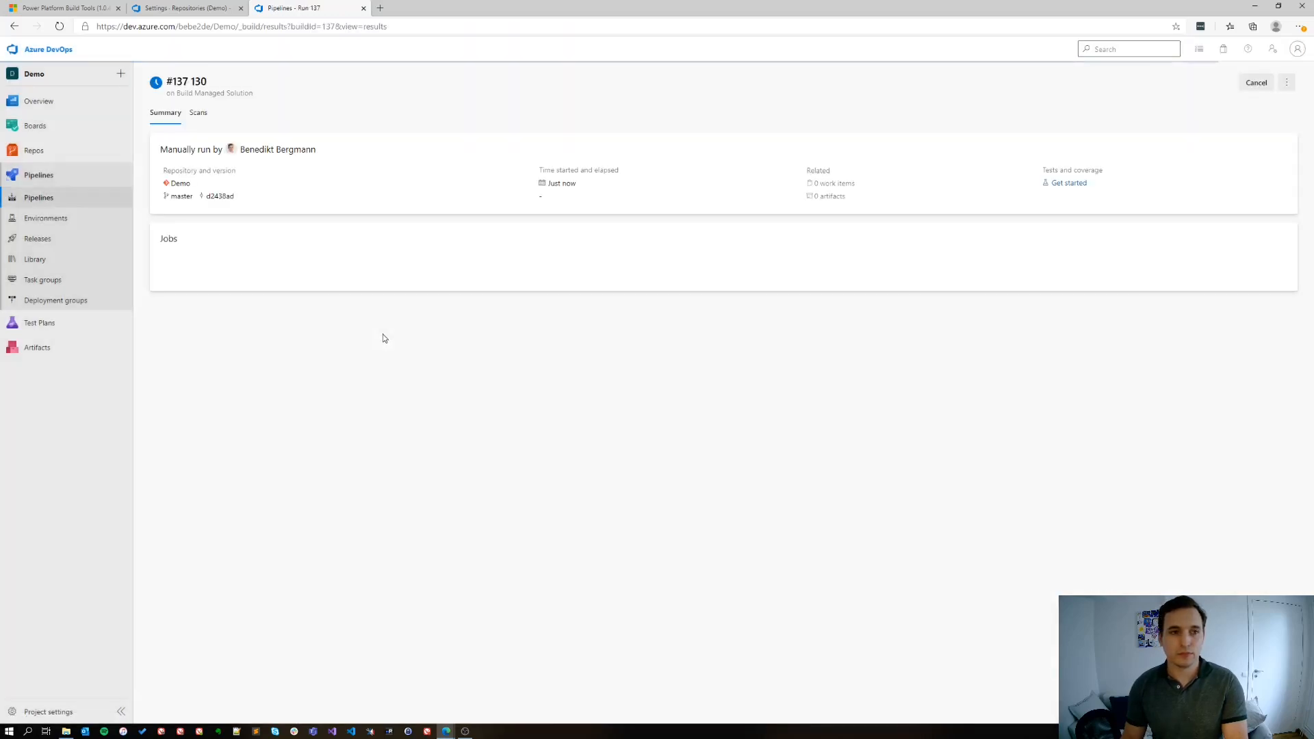
Examine the run's agent job and the files inside its published drop artifact
{"action": "left_click", "coordinate": [184, 291]}
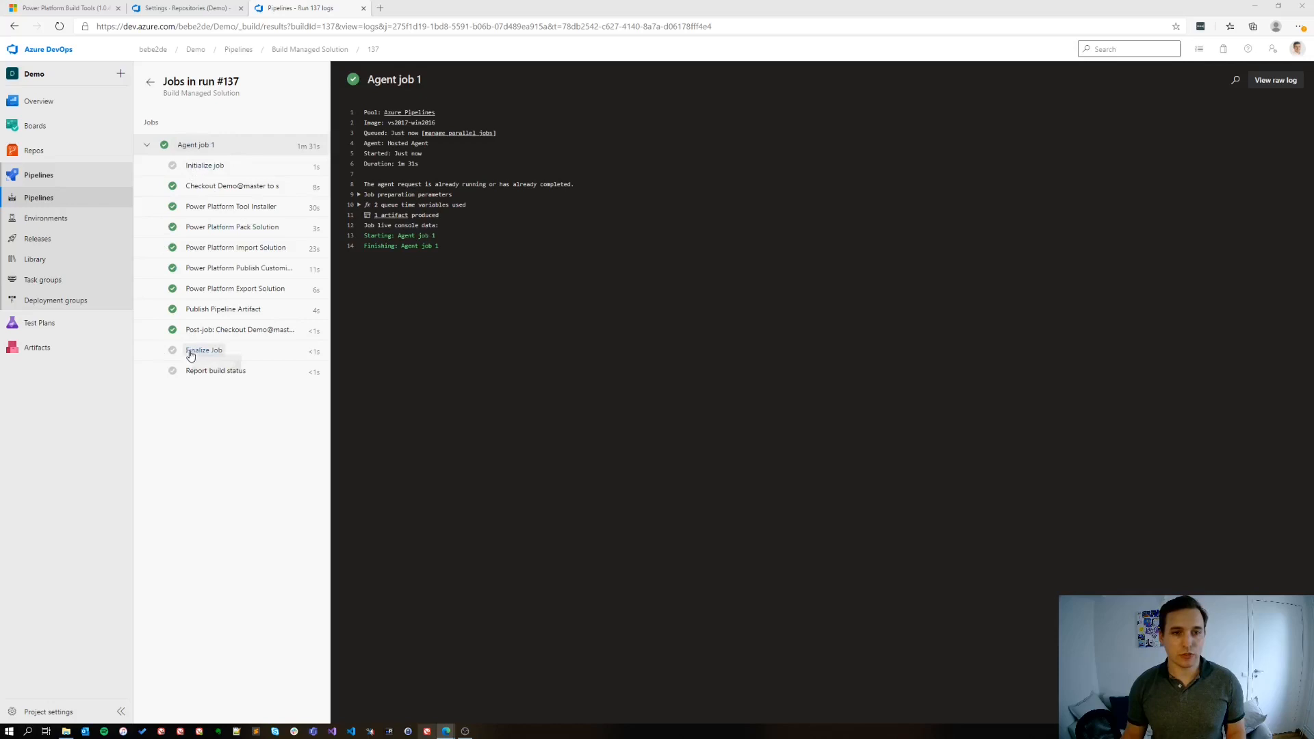
{"action": "left_click", "coordinate": [393, 219]}
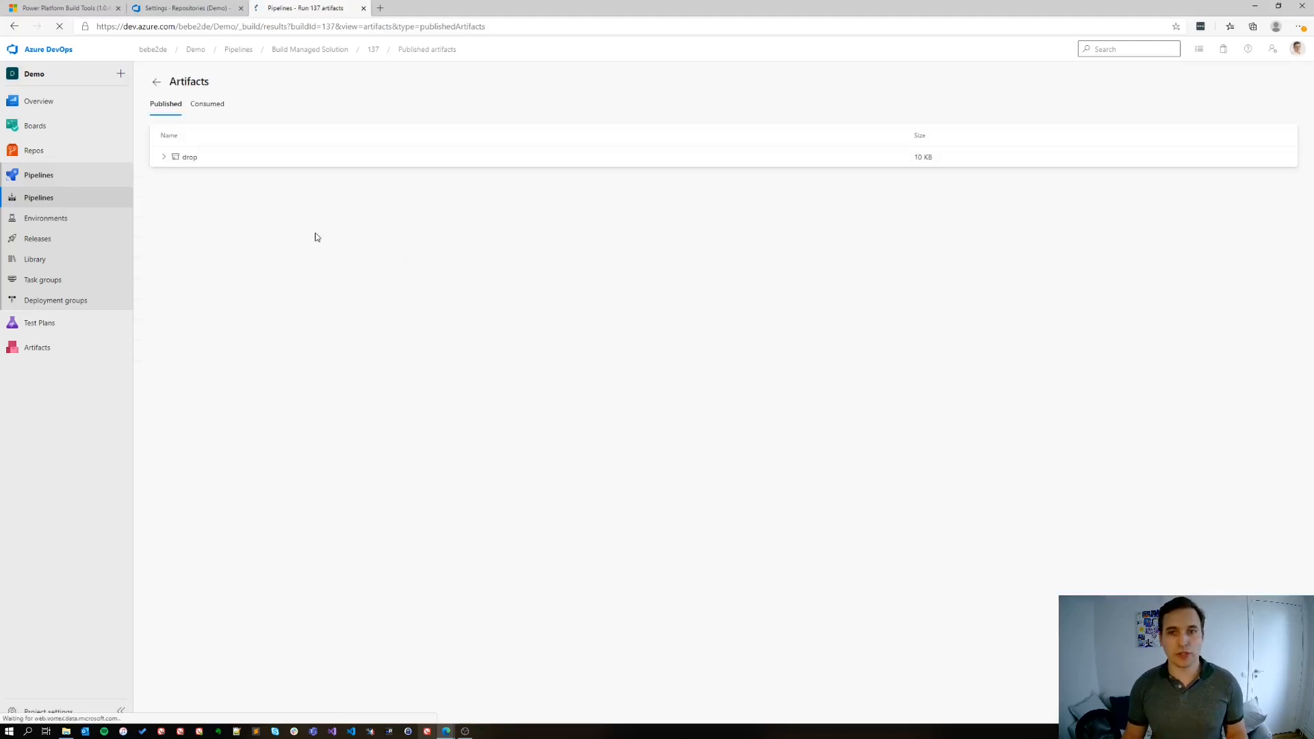
{"action": "left_click", "coordinate": [163, 158]}
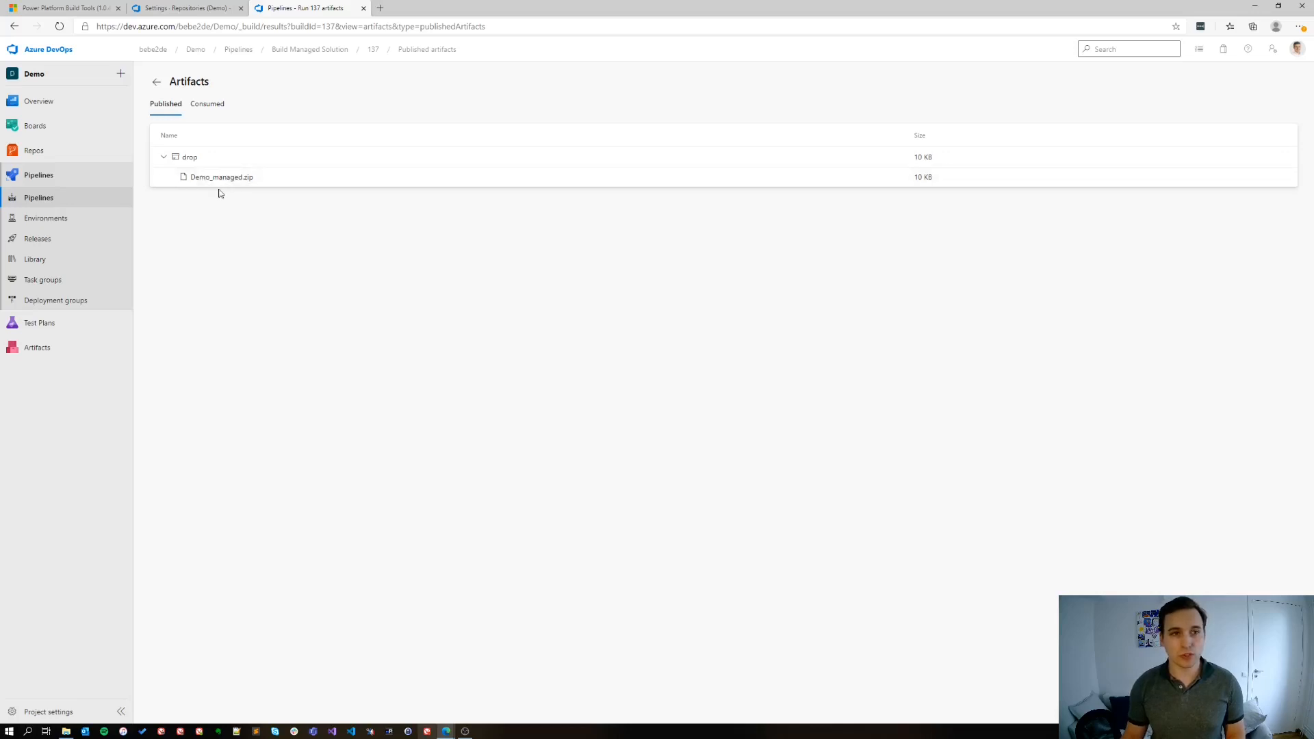
Create a new release pipeline whose first stage starts from an empty job
{"action": "left_click", "coordinate": [82, 245]}
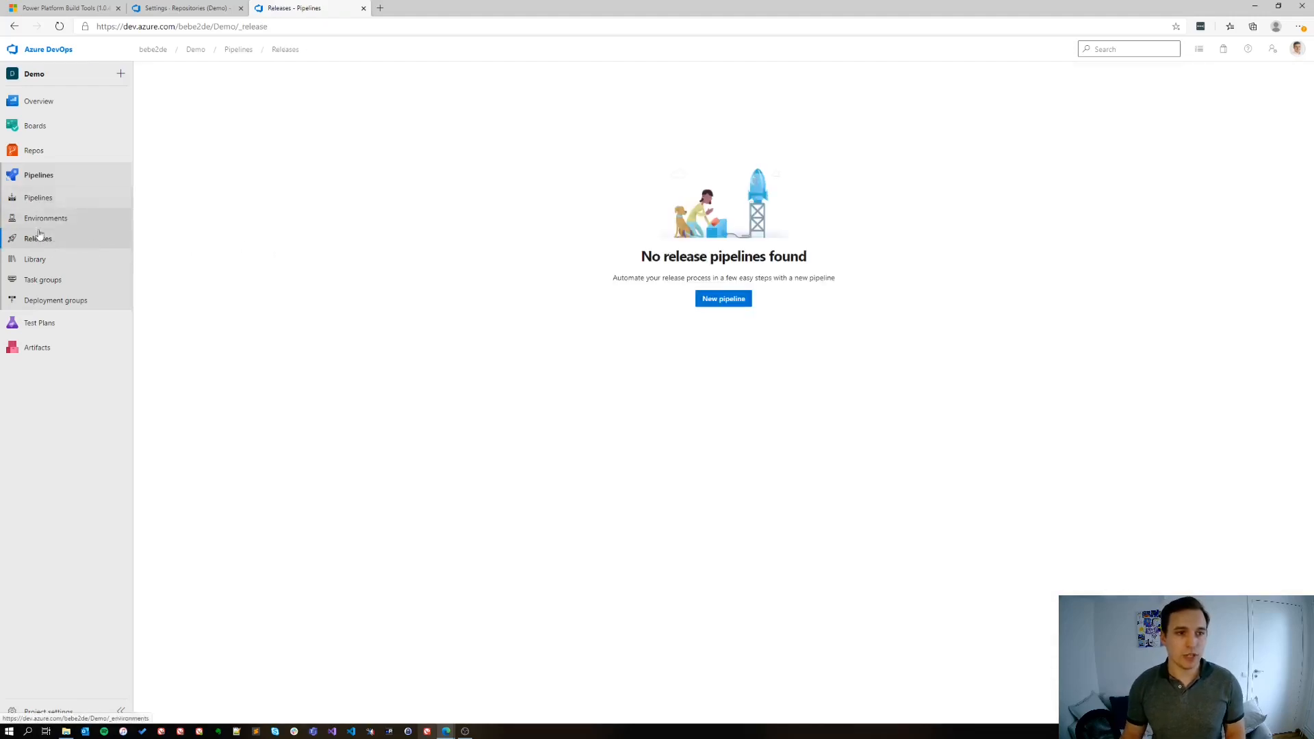
{"action": "left_click", "coordinate": [718, 305]}
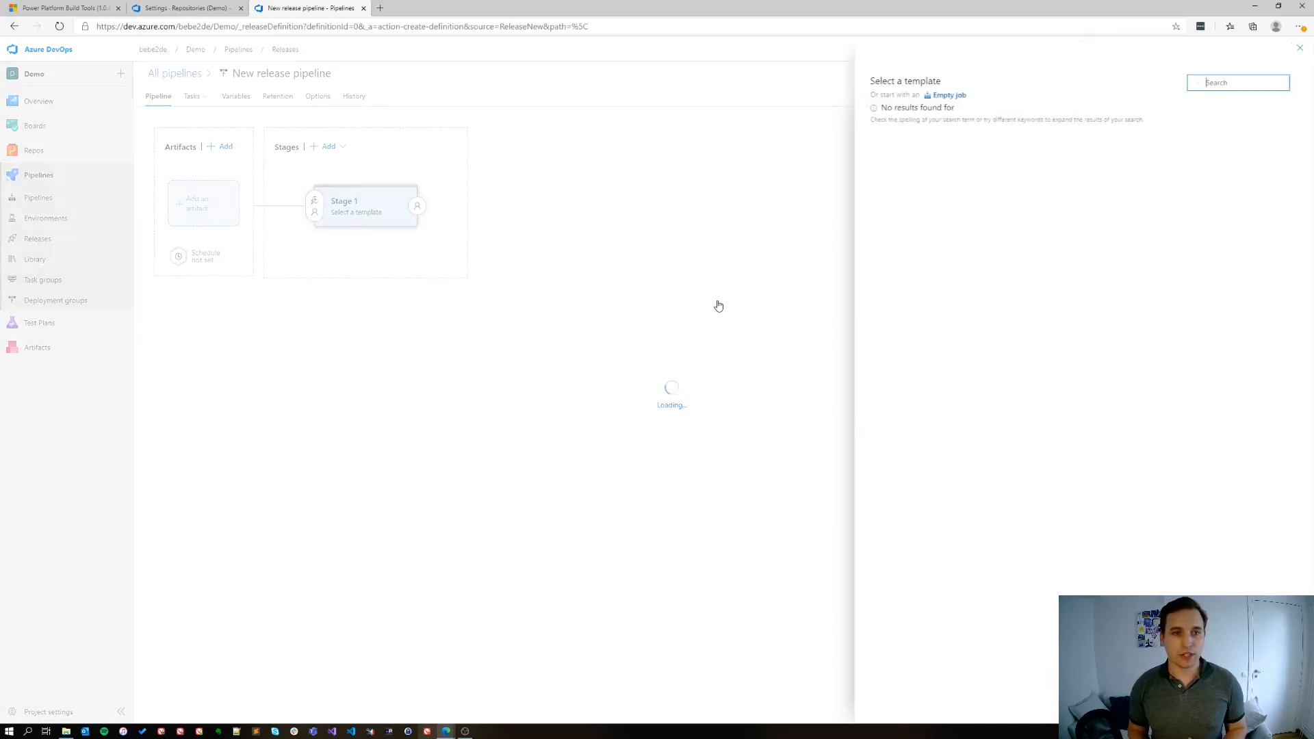
{"action": "left_click", "coordinate": [953, 96]}
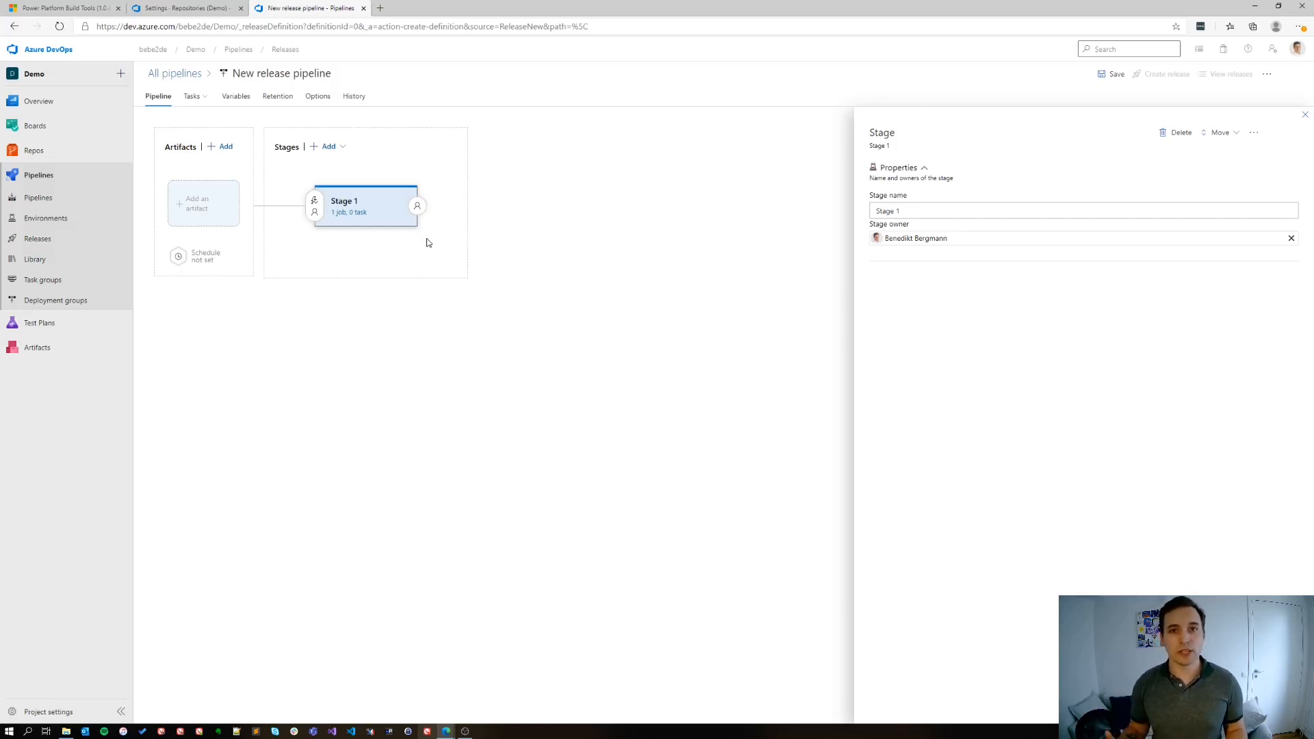
Name the release pipeline's first stage Test and close its properties
{"action": "left_click", "coordinate": [932, 209]}
{"action": "left_click_drag", "start_coordinate": [932, 208], "coordinate": [848, 212]}
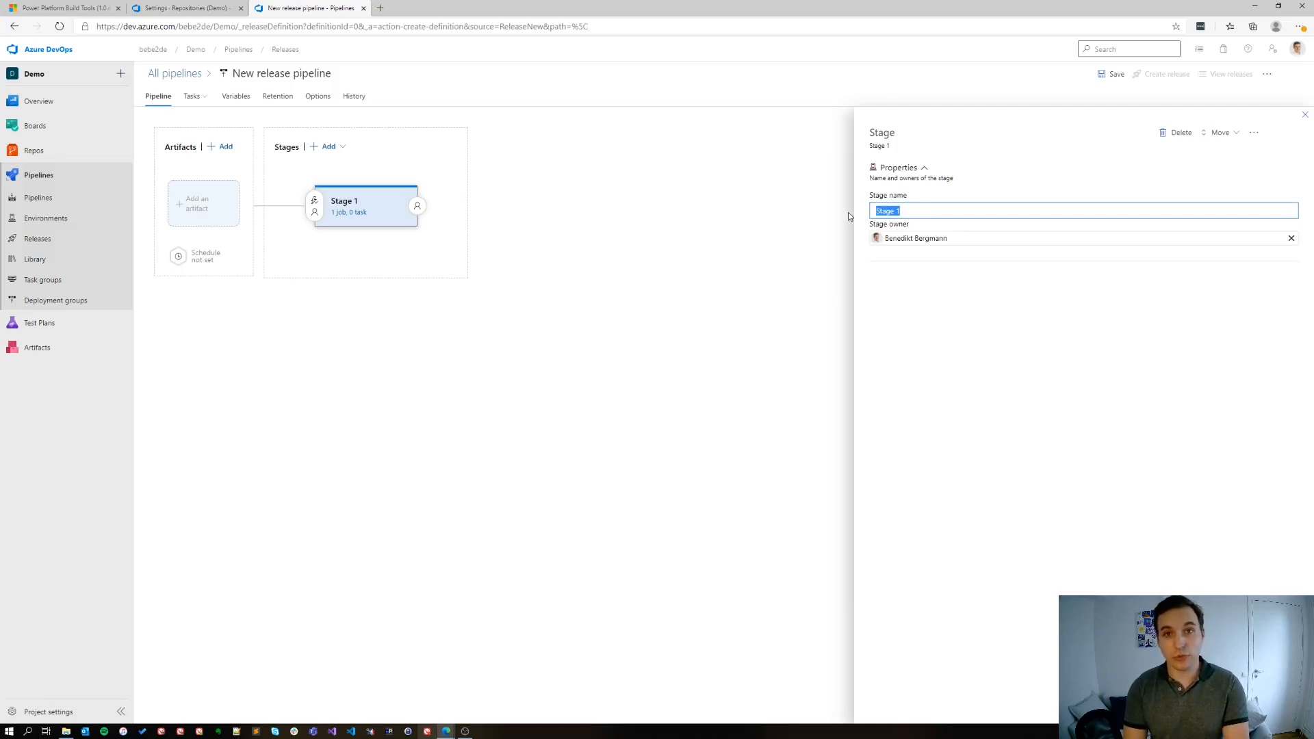
{"action": "type", "text": "Deplo"}
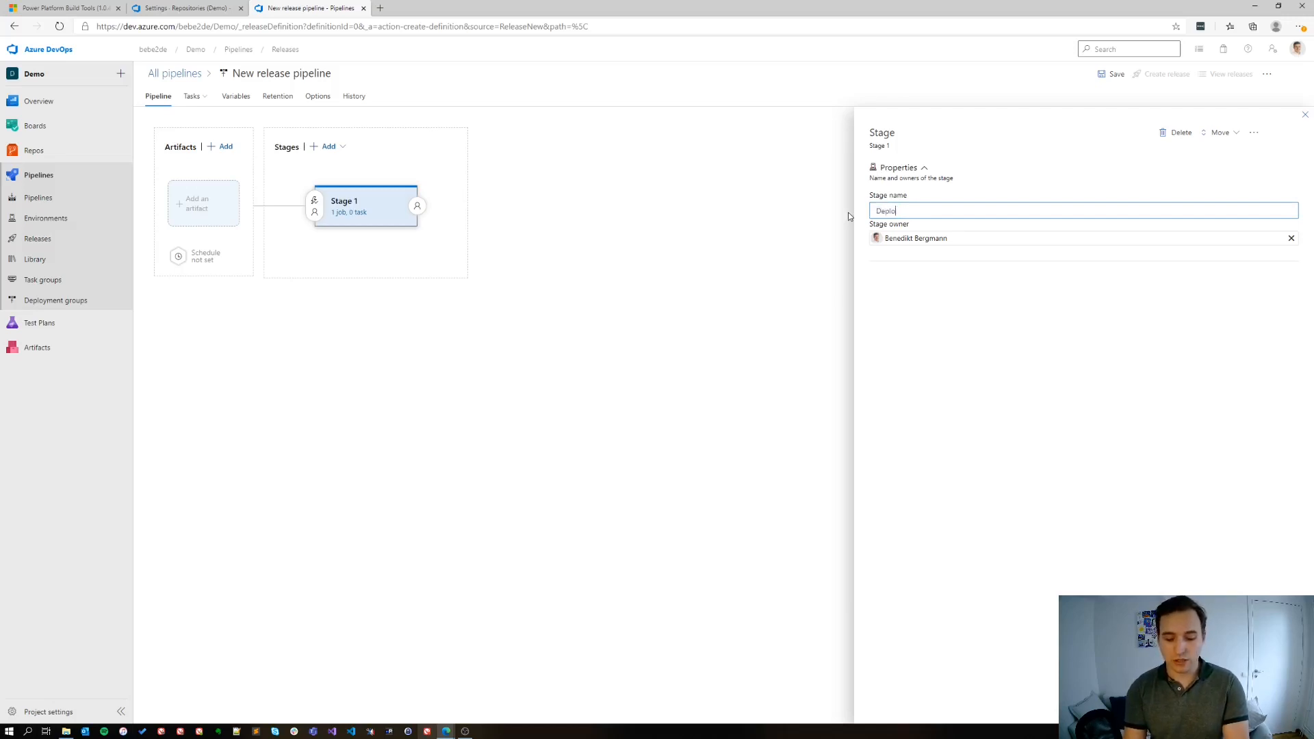
{"action": "key", "text": "BackSpace"}
{"action": "key", "text": "BackSpace"}
{"action": "type", "text": "Test"}
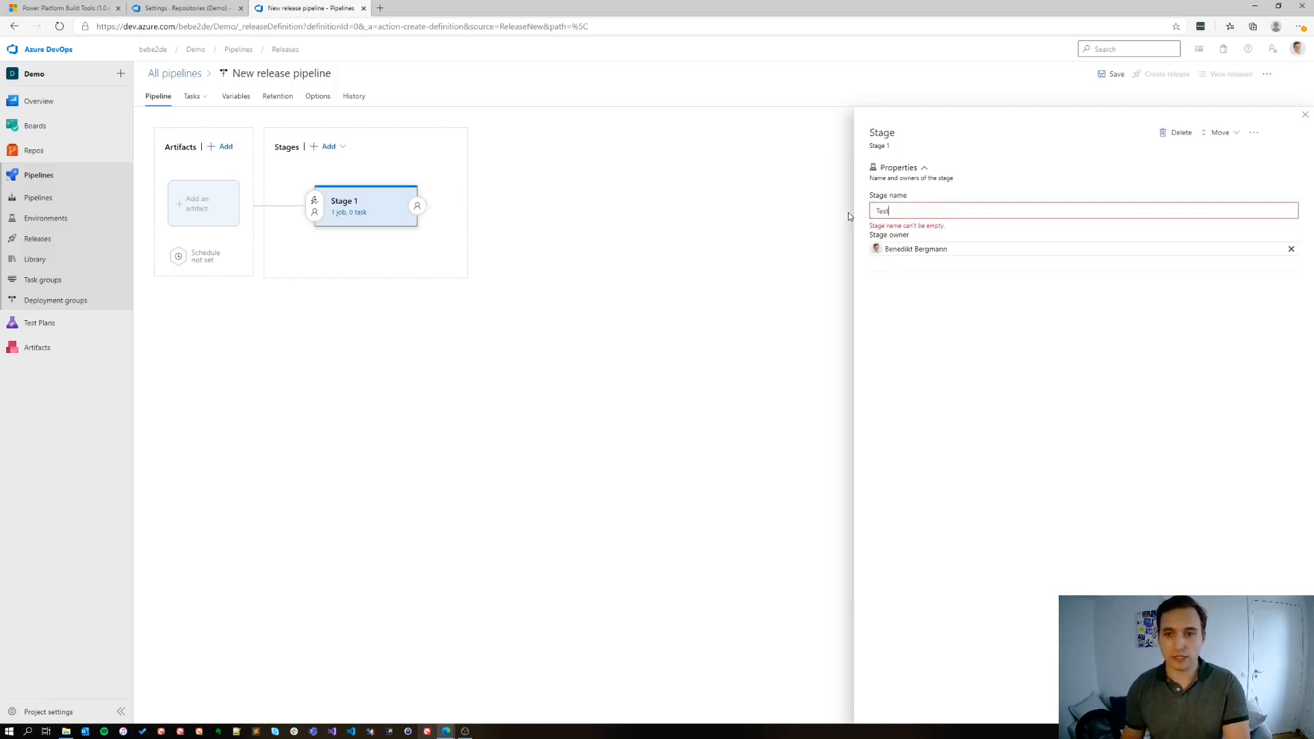
{"action": "left_click", "coordinate": [913, 302]}
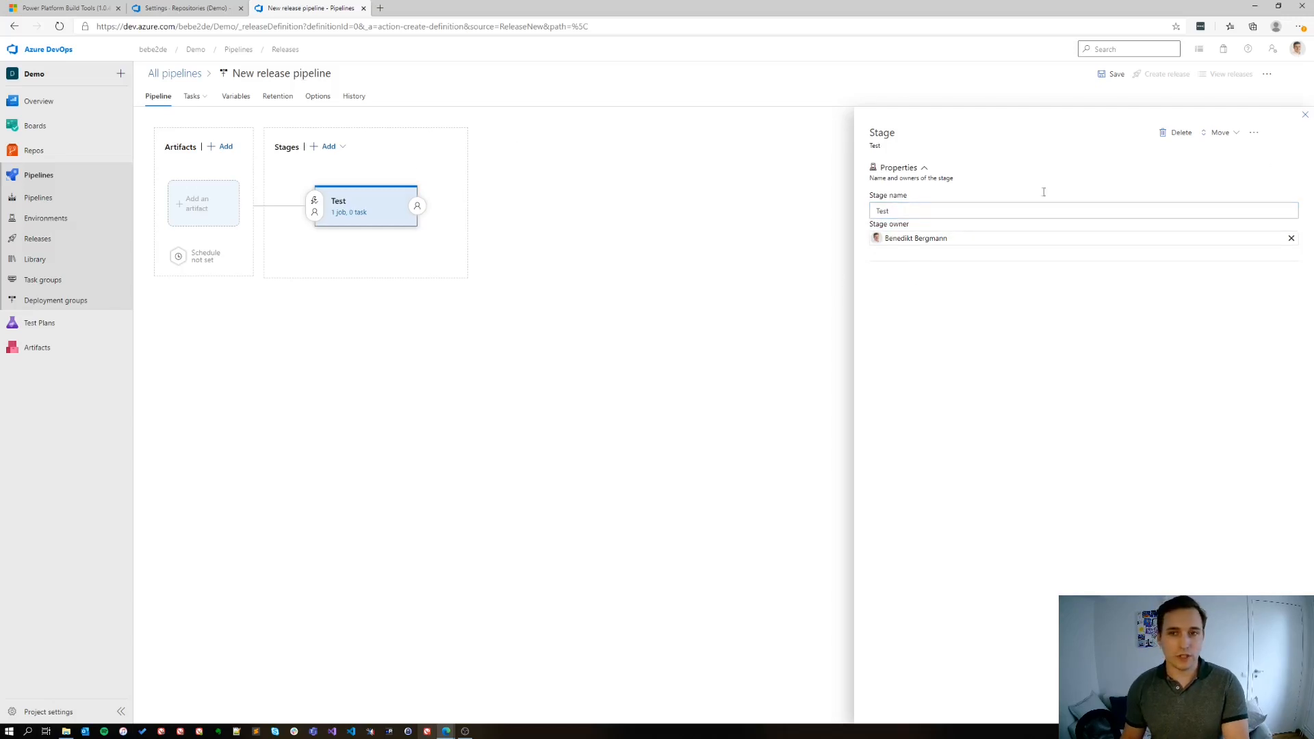
{"action": "left_click", "coordinate": [1304, 115]}
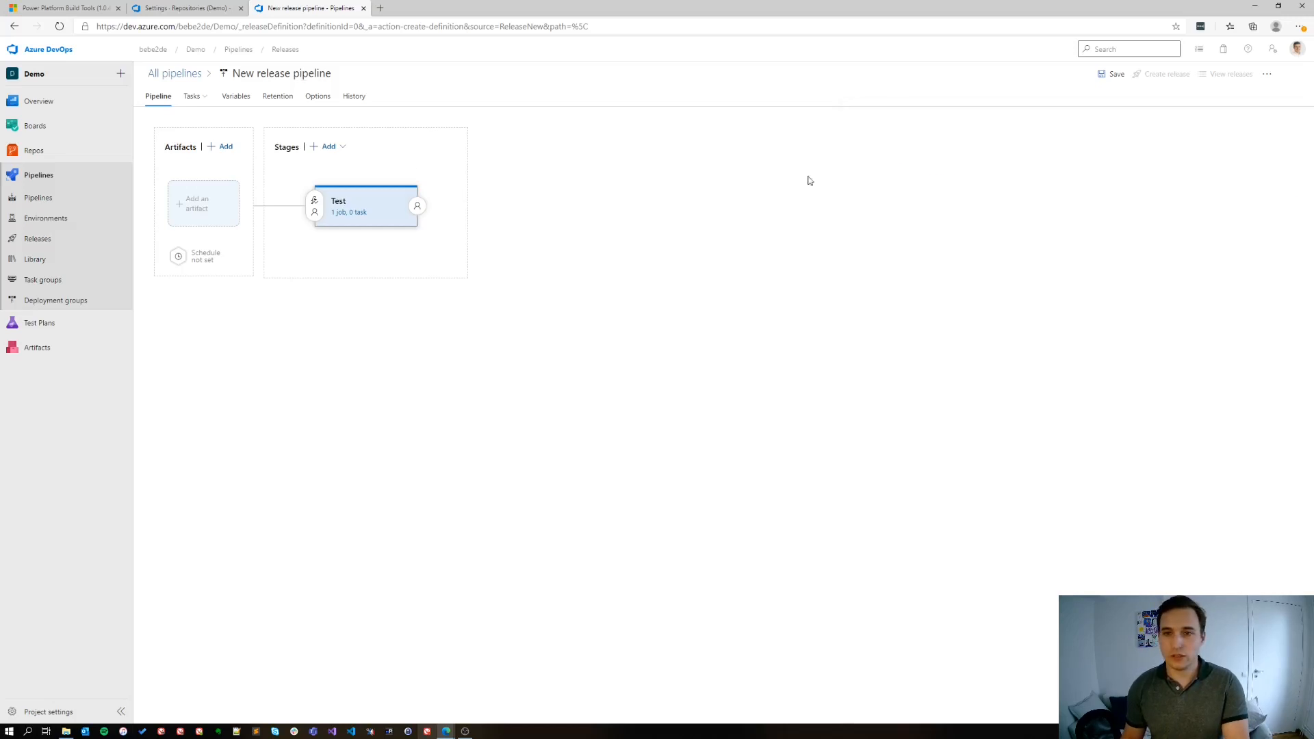
Rename the release pipeline as Deploy to Test
{"action": "left_click", "coordinate": [308, 73]}
{"action": "type", "text": "Deploy"}
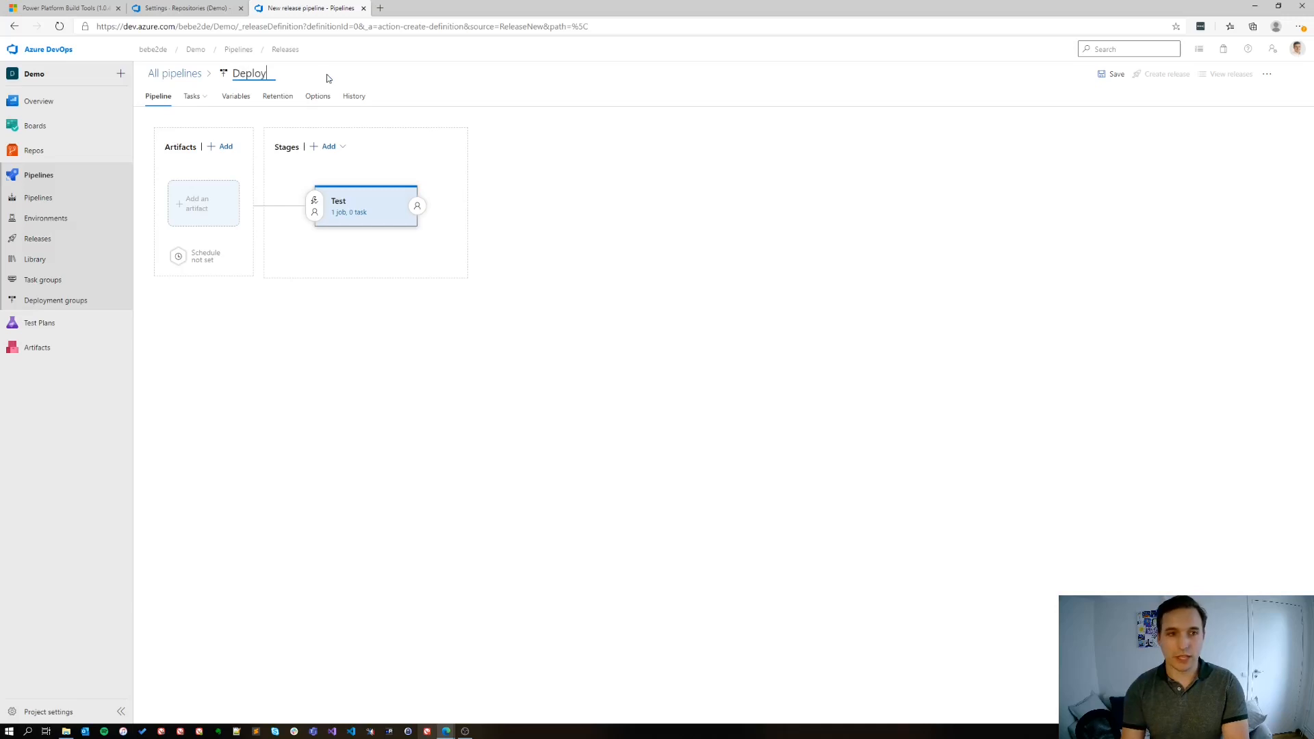
{"action": "type", "text": " to Test"}
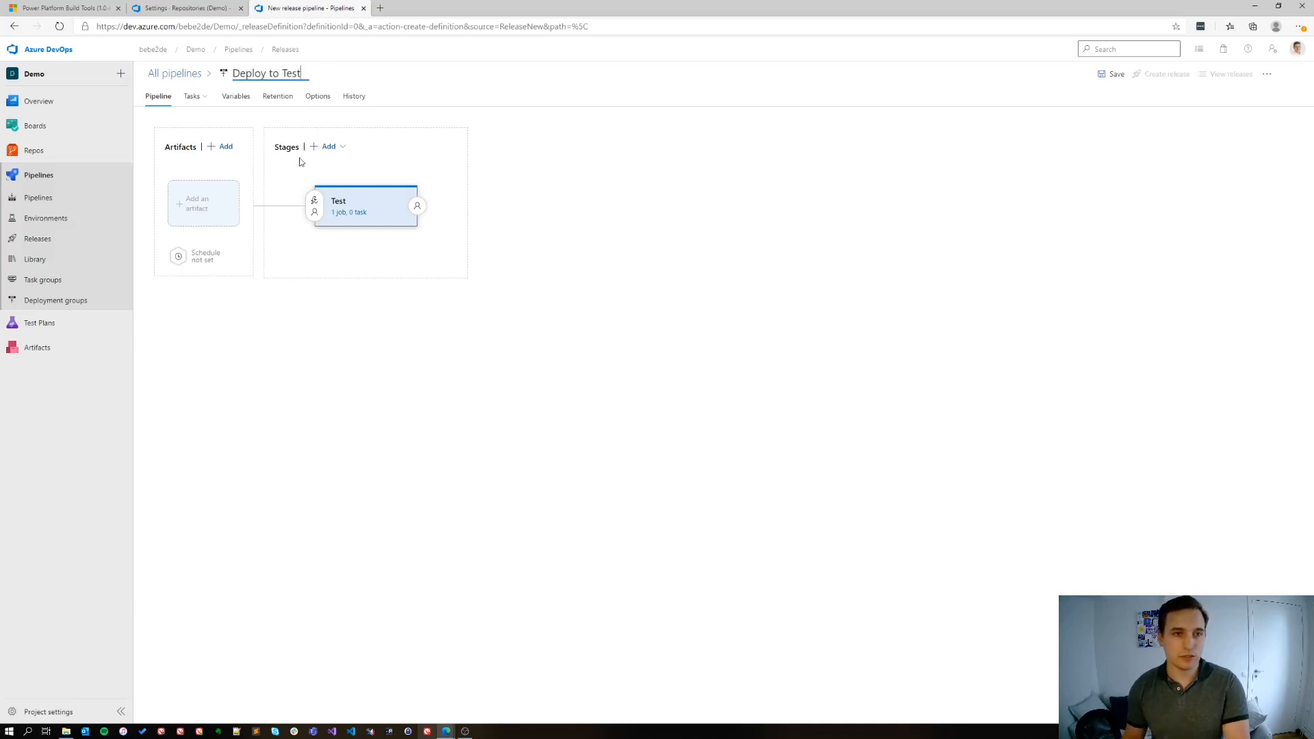
{"action": "left_click", "coordinate": [269, 322]}
Add a build artifact sourced from the Build Managed Solution pipeline, keeping the Latest version and the alias _Build Managed Solution
{"action": "left_click", "coordinate": [212, 226]}
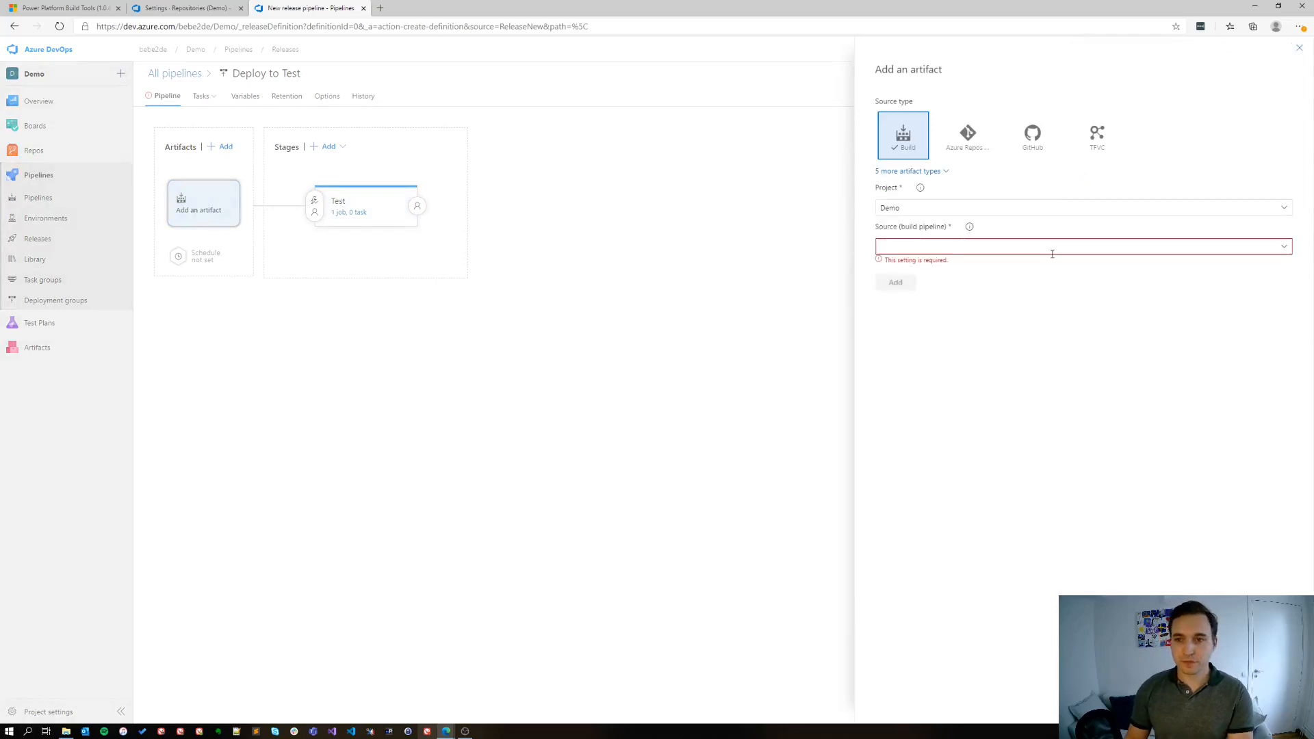
{"action": "left_click", "coordinate": [1274, 249]}
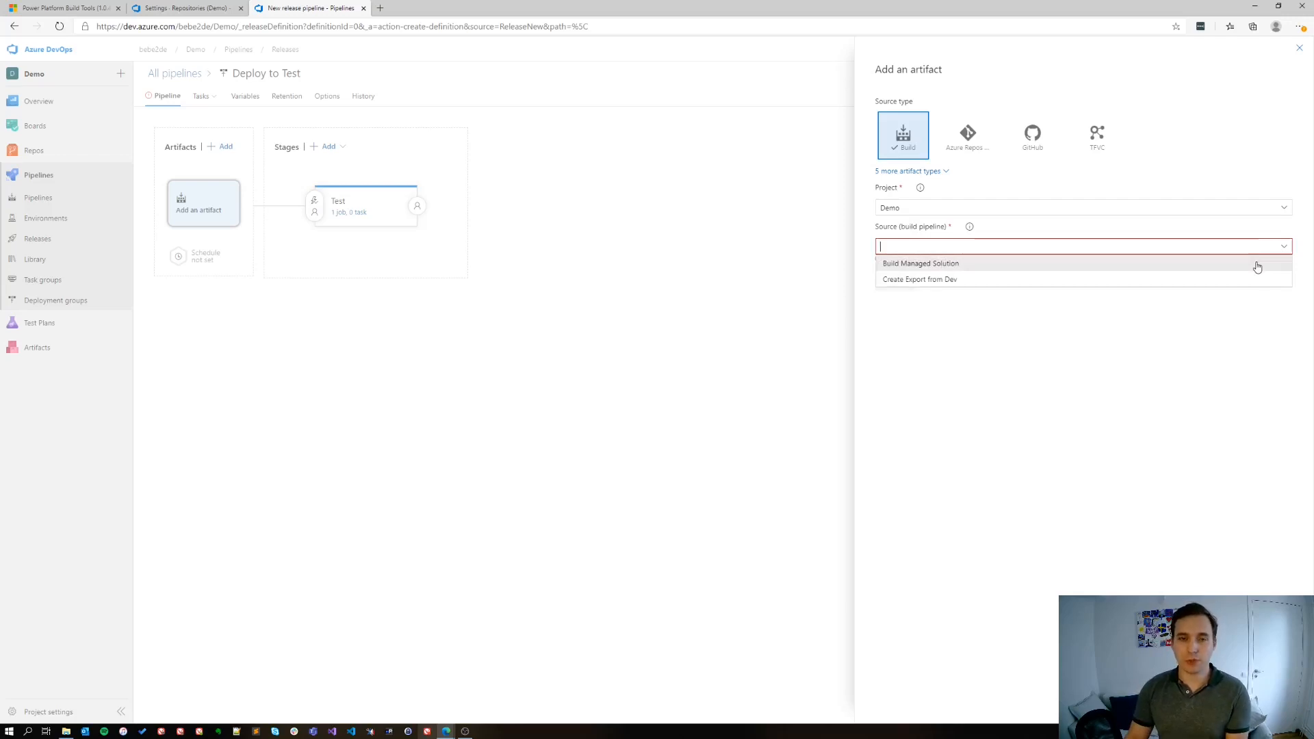
{"action": "left_click", "coordinate": [1256, 266]}
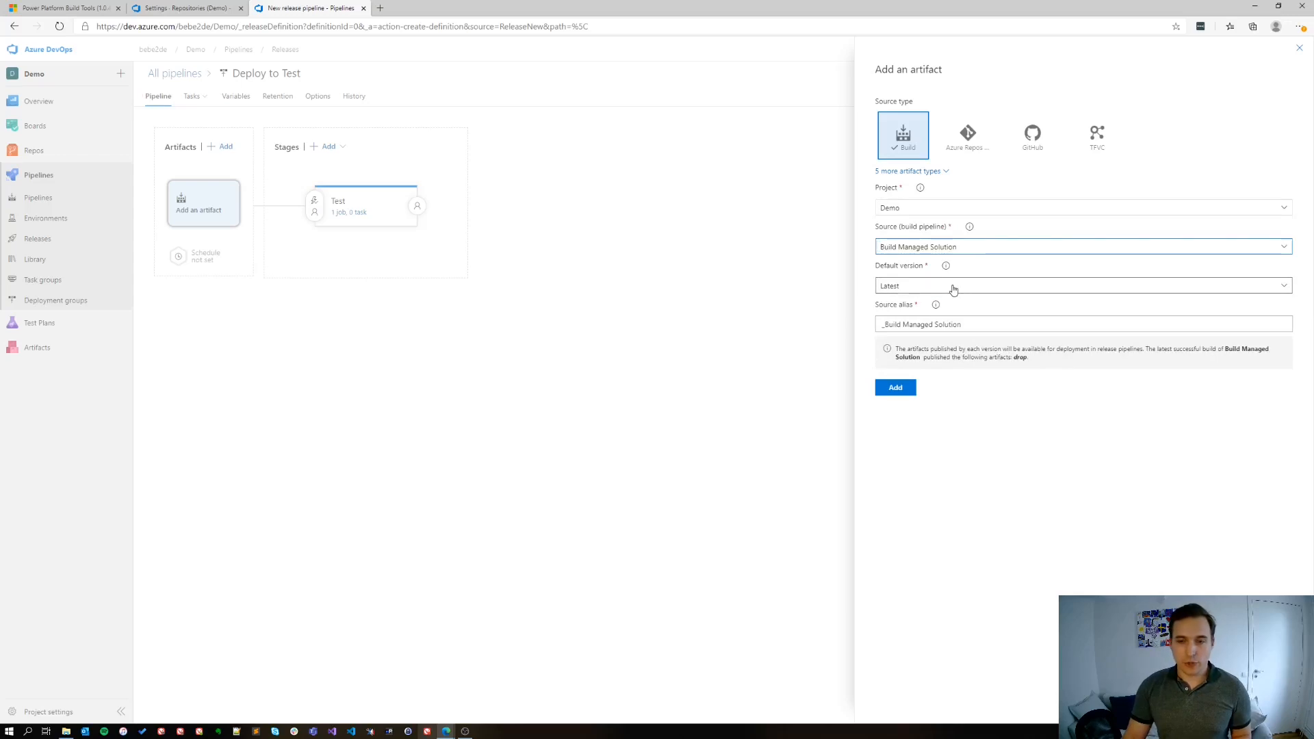
{"action": "left_click_drag", "start_coordinate": [970, 324], "coordinate": [878, 325]}
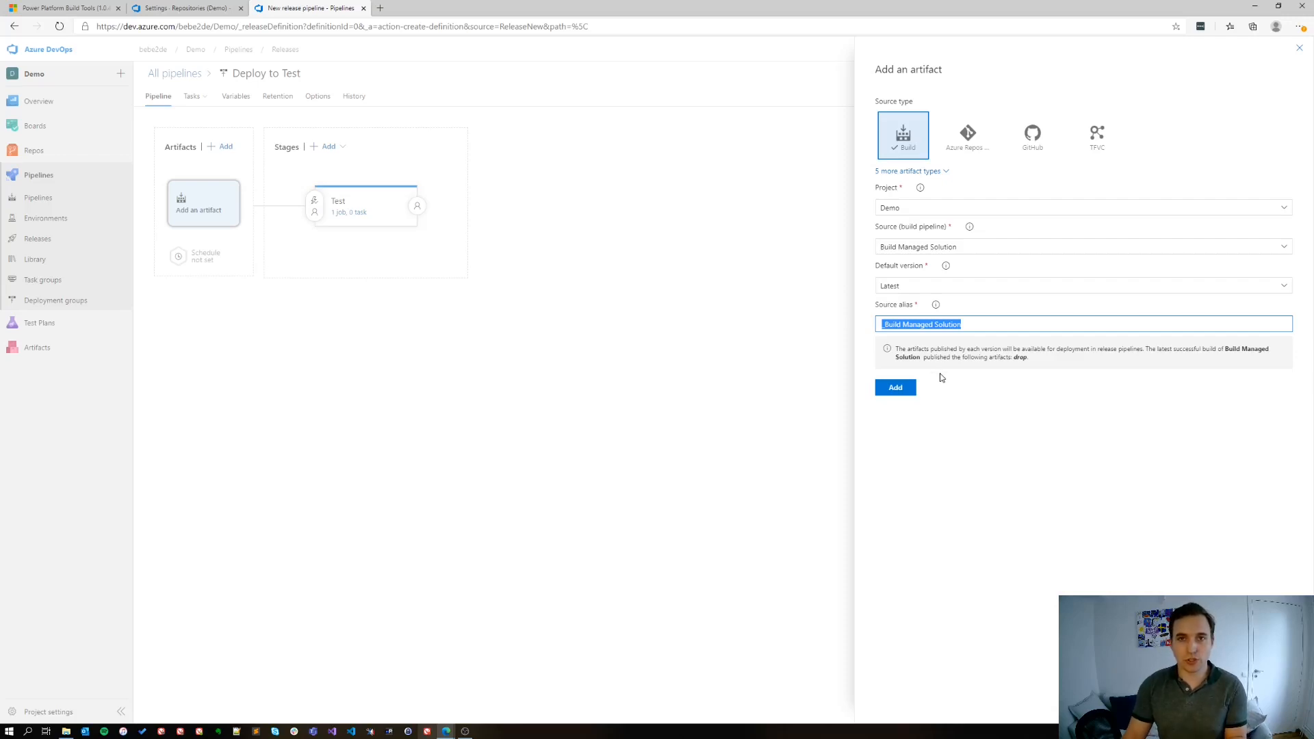
{"action": "left_click", "coordinate": [896, 388]}
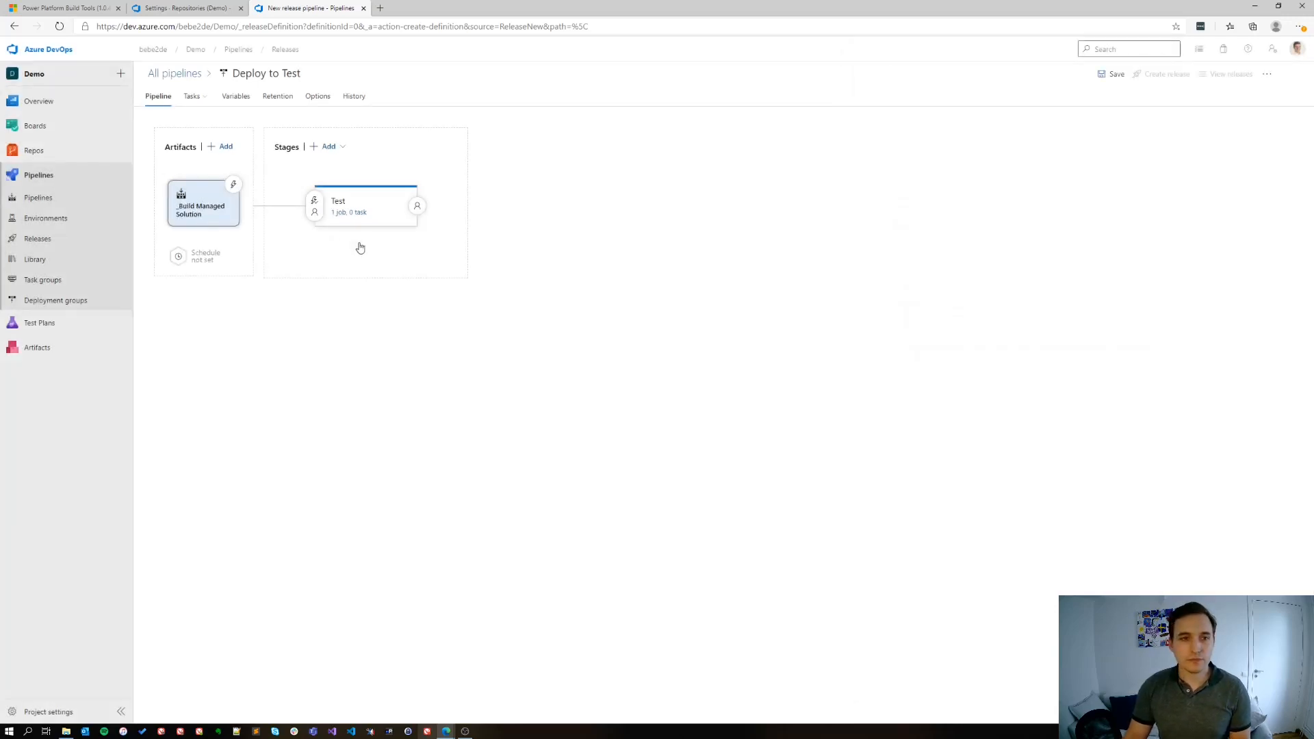
Add the Power Platform Tool Installer, Import Solution and Publish Customizations tasks to the Test stage's agent job
{"action": "left_click", "coordinate": [354, 215]}
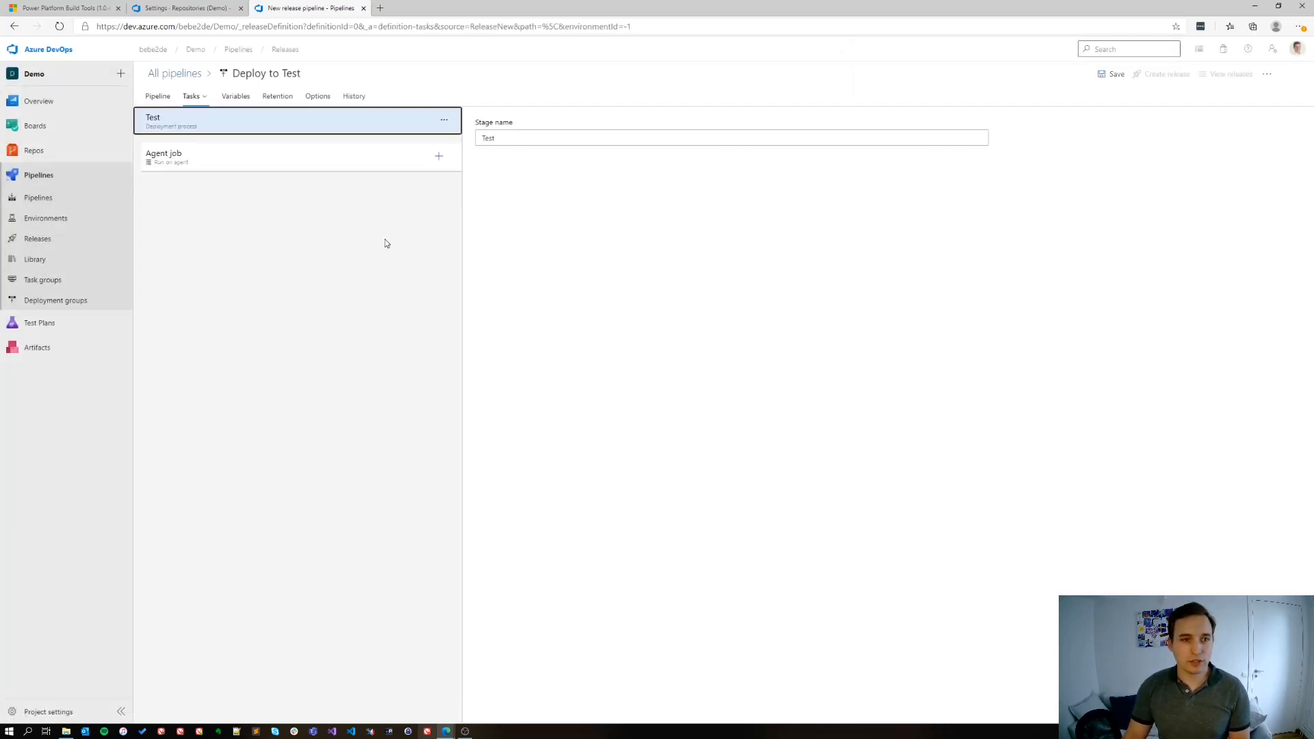
{"action": "left_click", "coordinate": [439, 156]}
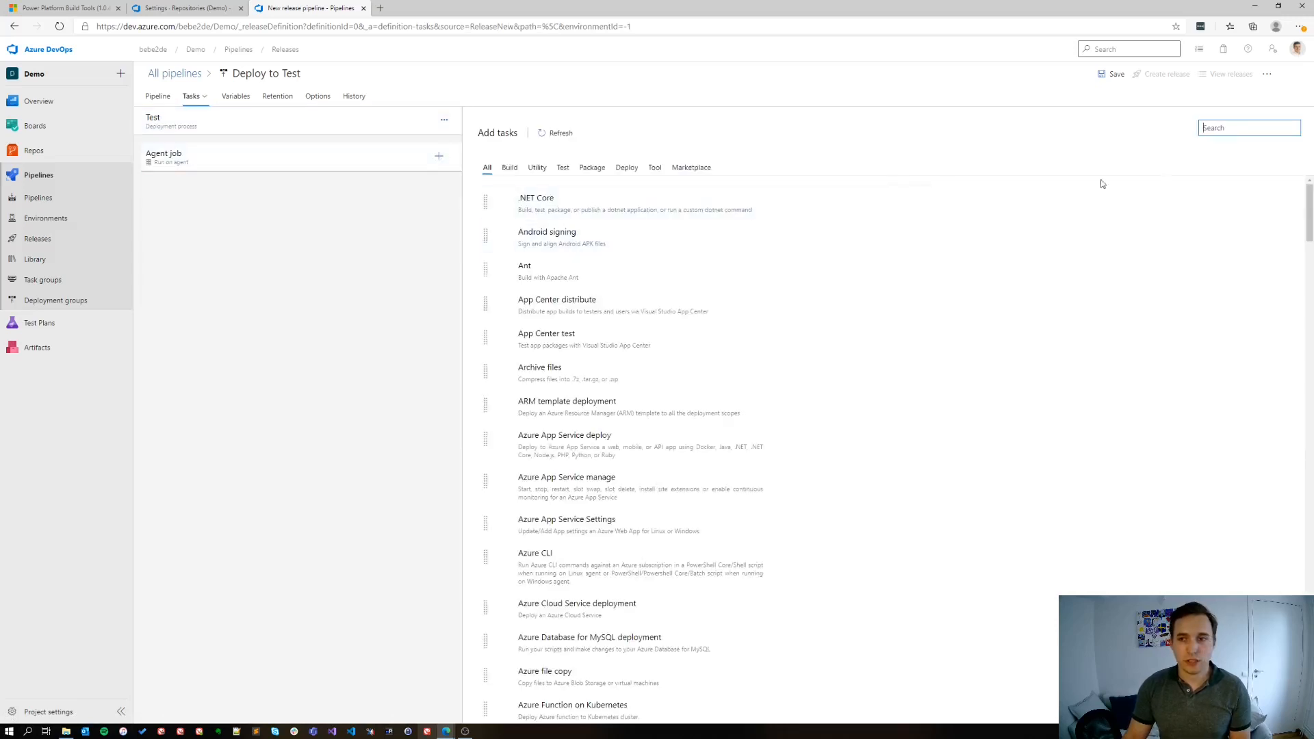
{"action": "type", "text": "Power"}
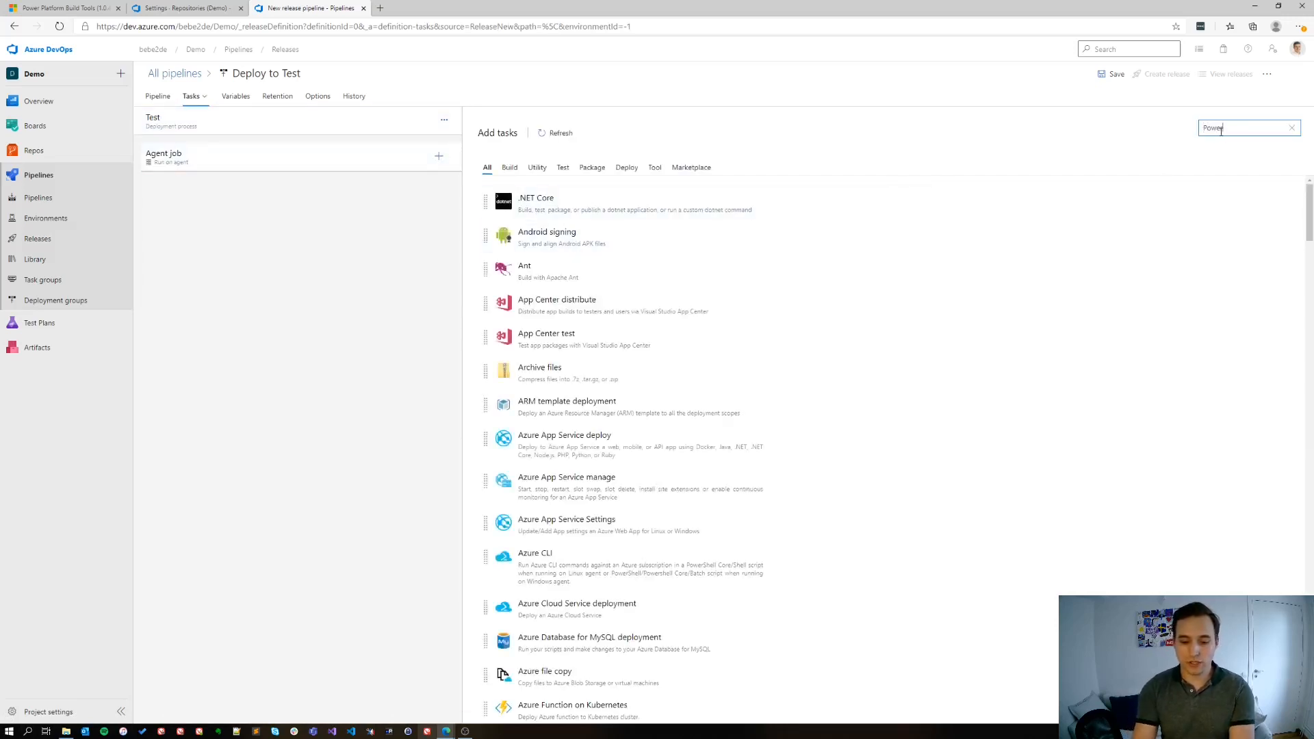
{"action": "type", "text": " Platfor"}
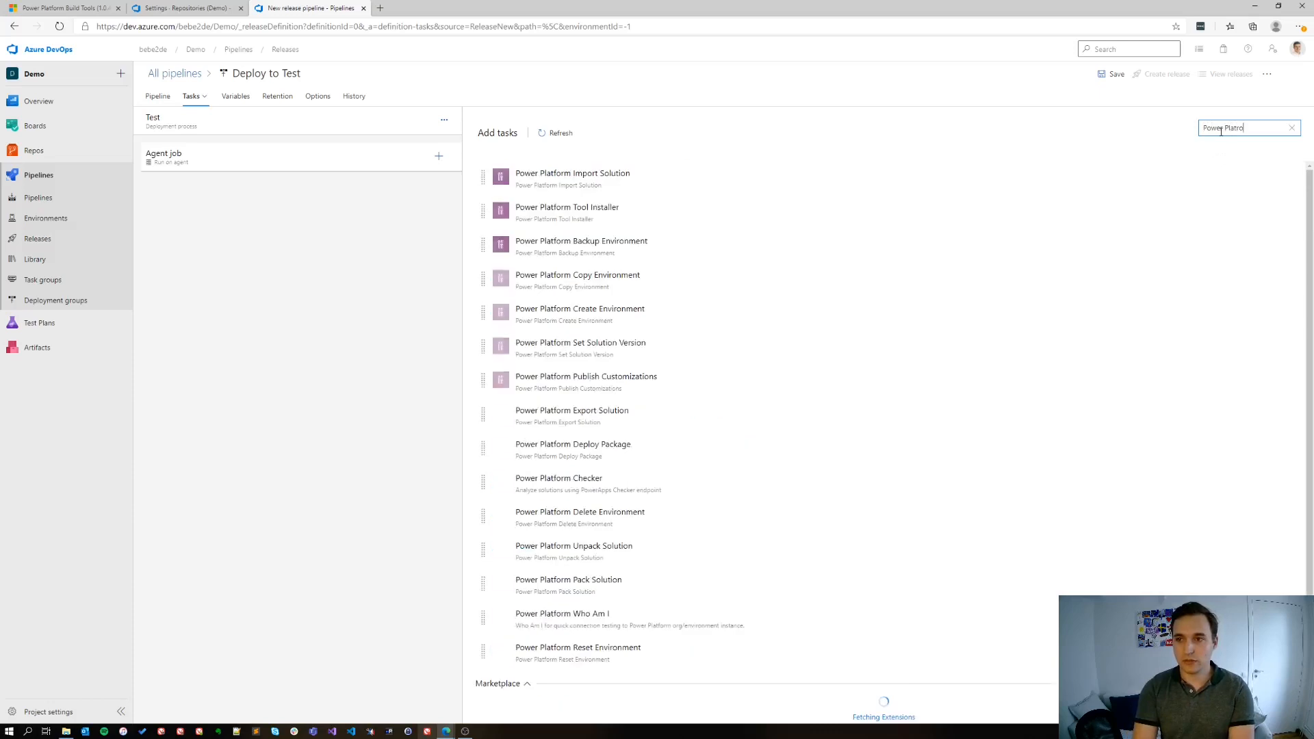
{"action": "type", "text": "m"}
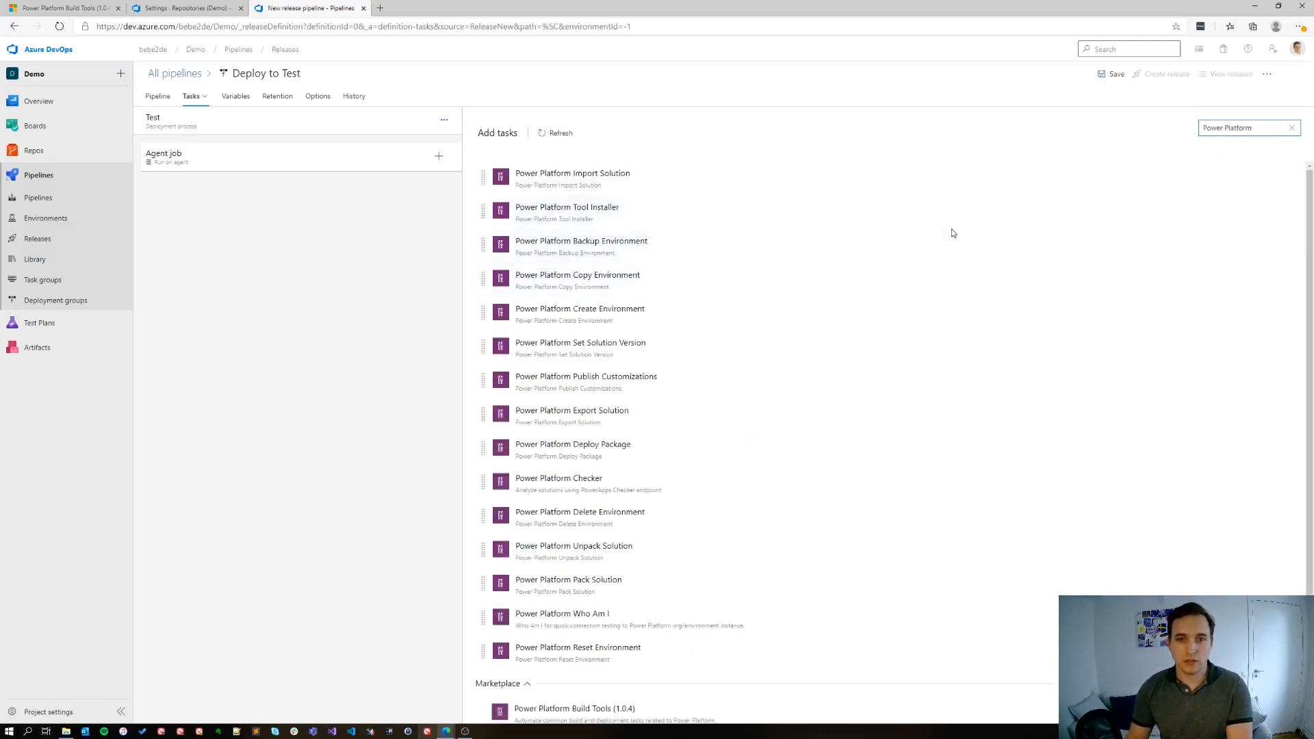
{"action": "left_click", "coordinate": [908, 214]}
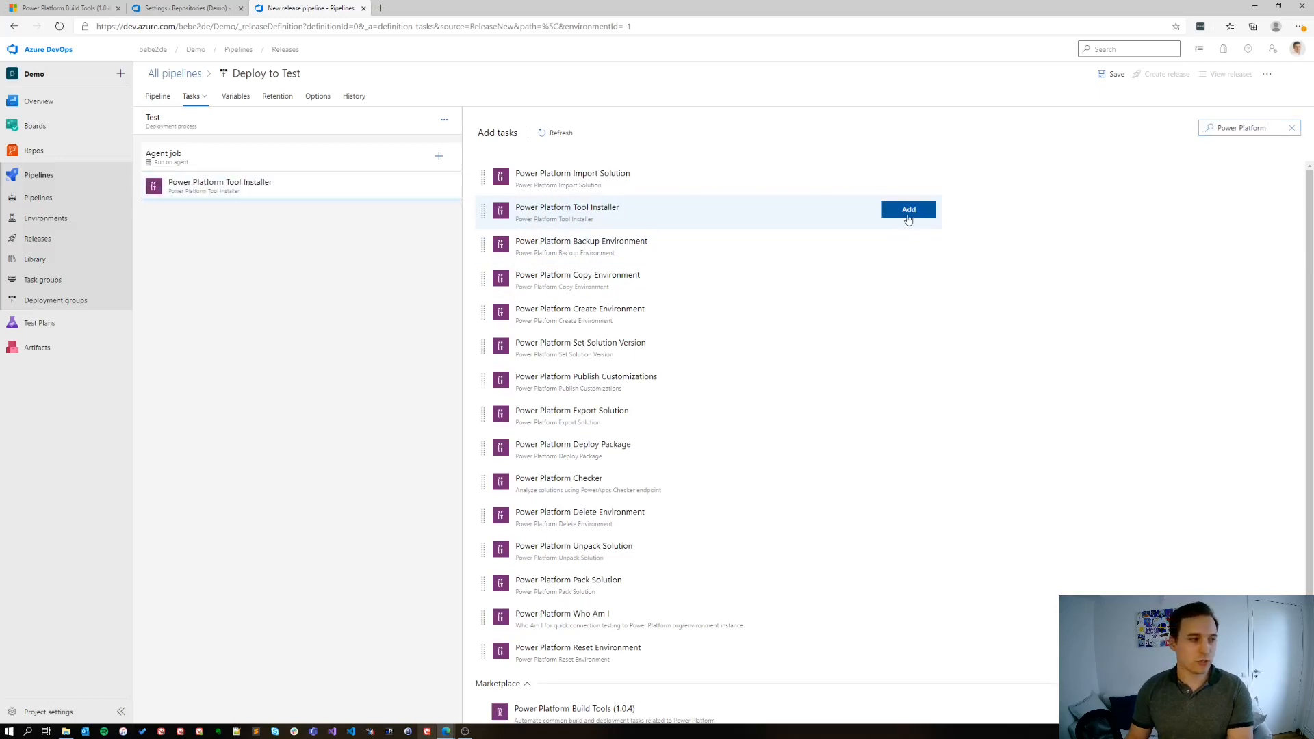
{"action": "left_click", "coordinate": [915, 176]}
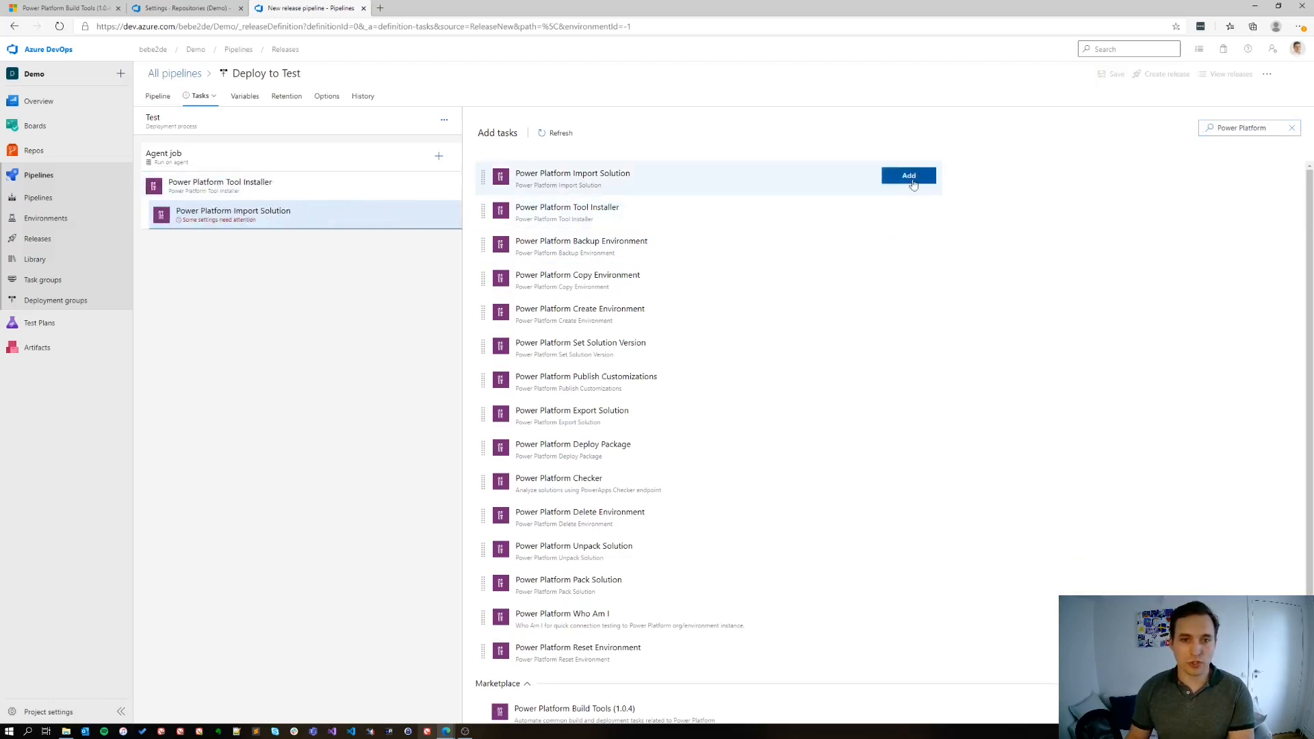
{"action": "left_click", "coordinate": [899, 383]}
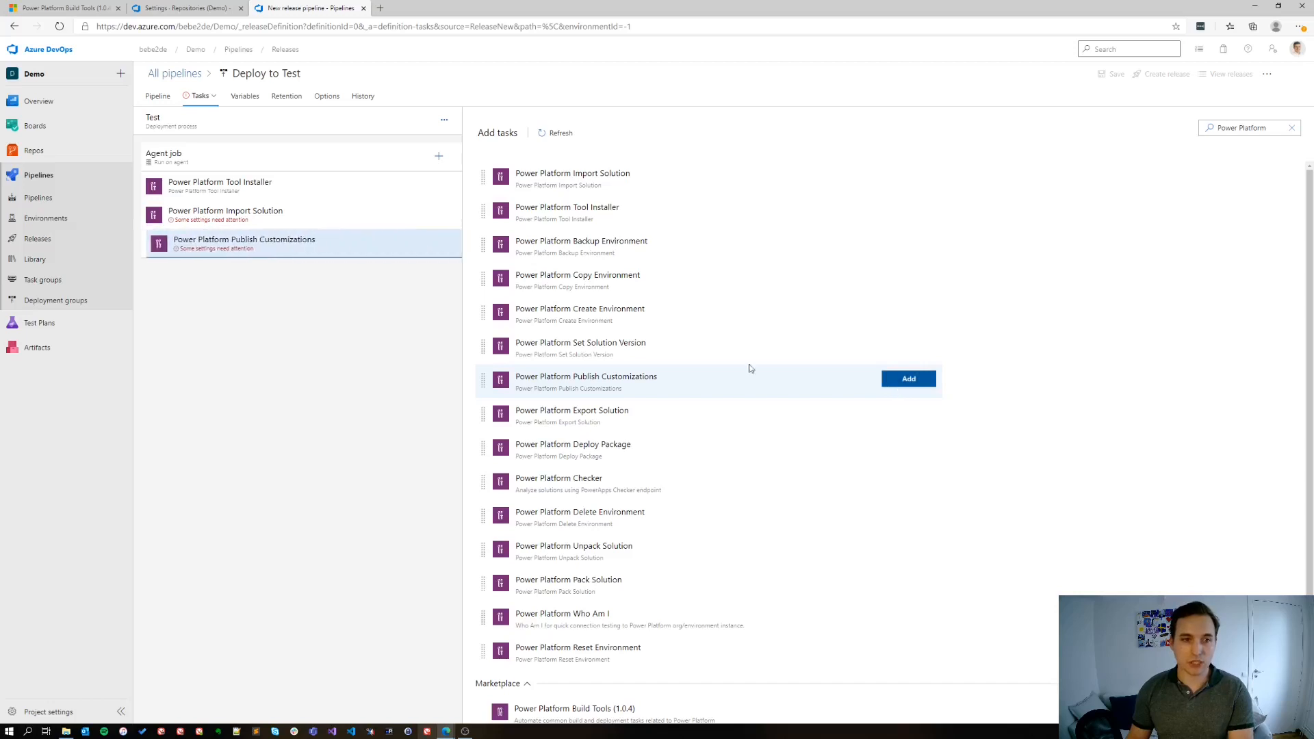
Set the Import Solution task's service connection to Playground and its input file to $(System.DefaultWorkingDirectory)/_Build Managed Solution/drop/$(SolutionName)_managed.zip
{"action": "left_click", "coordinate": [285, 214]}
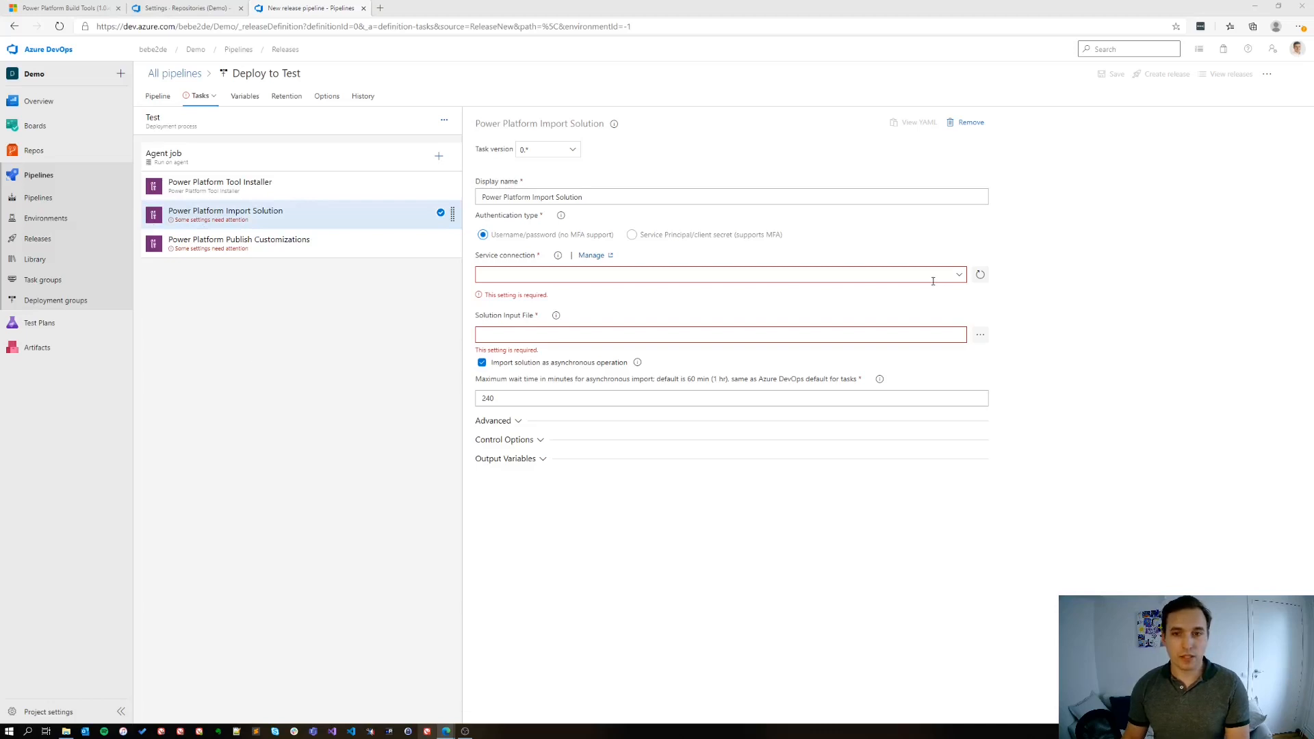
{"action": "left_click", "coordinate": [963, 276]}
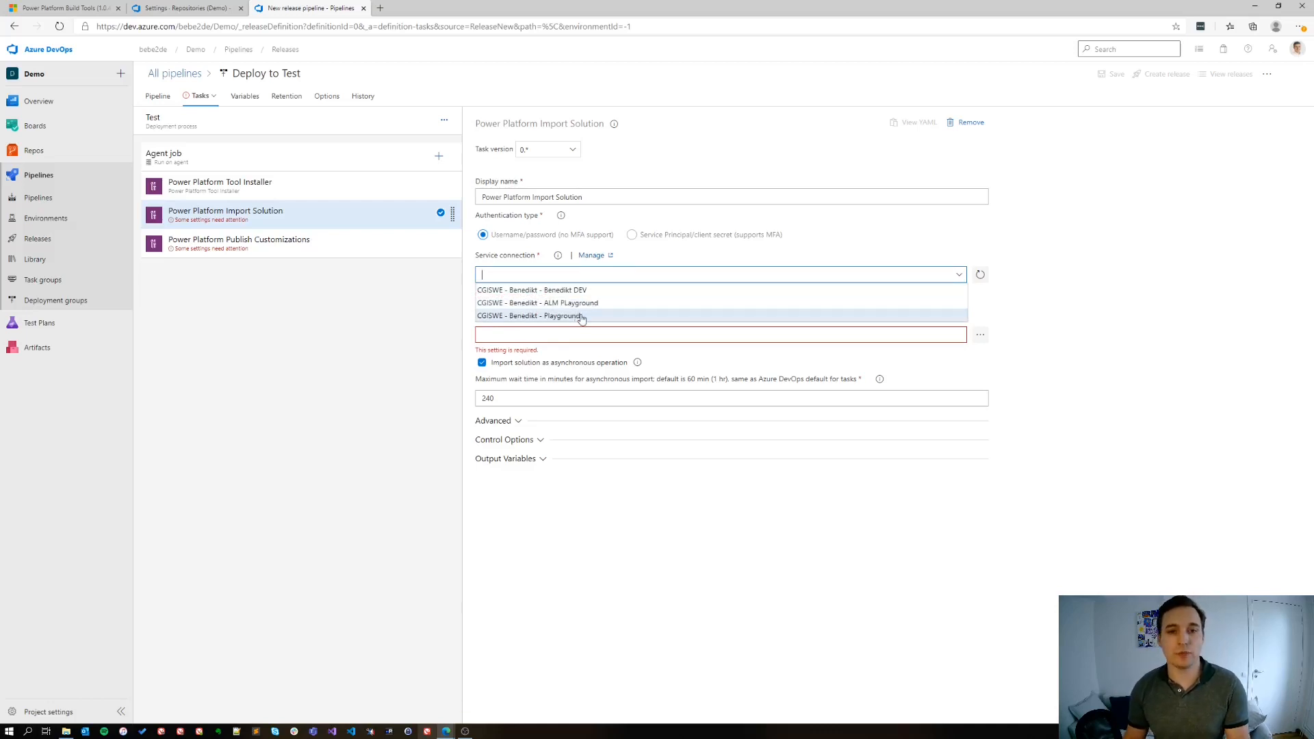
{"action": "left_click", "coordinate": [581, 318]}
{"action": "left_click", "coordinate": [506, 313]}
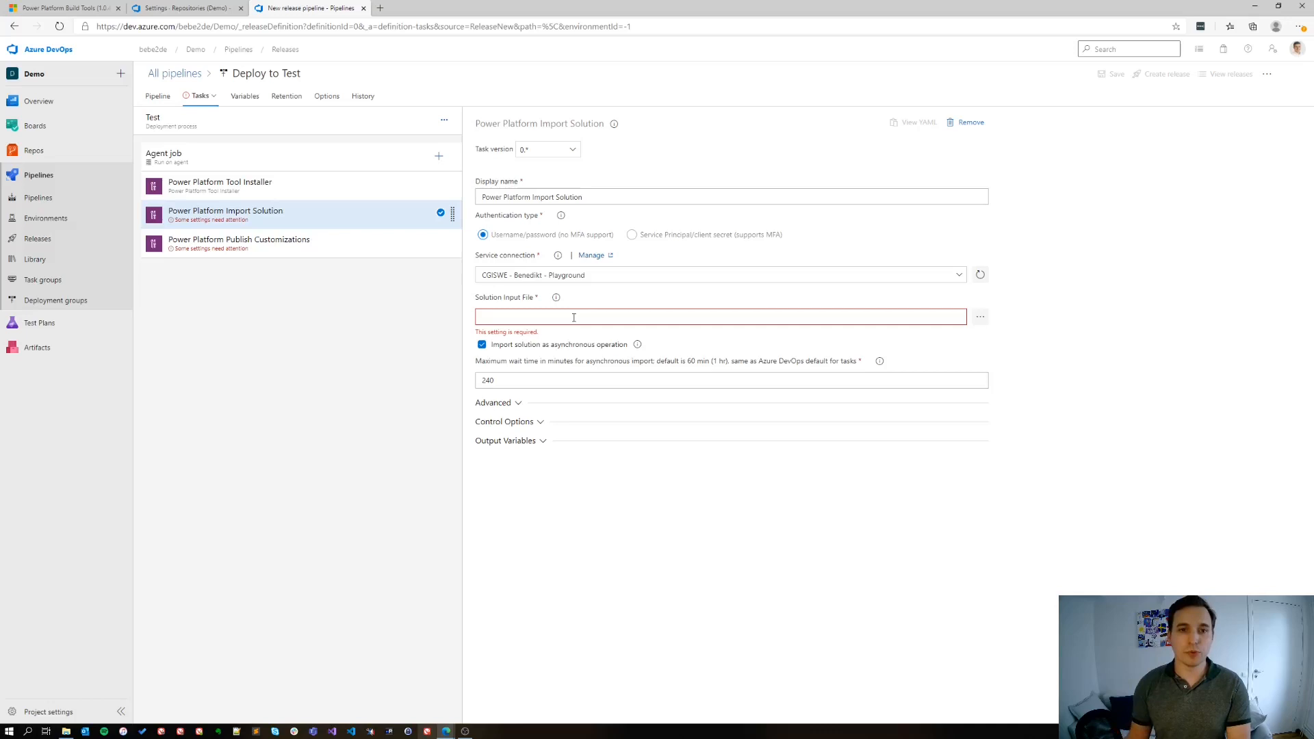
{"action": "type", "text": "$(System.DefaultWorkingDirectory)/_Build Managed Solution/drop/$(SolutionName)_managed.zip"}
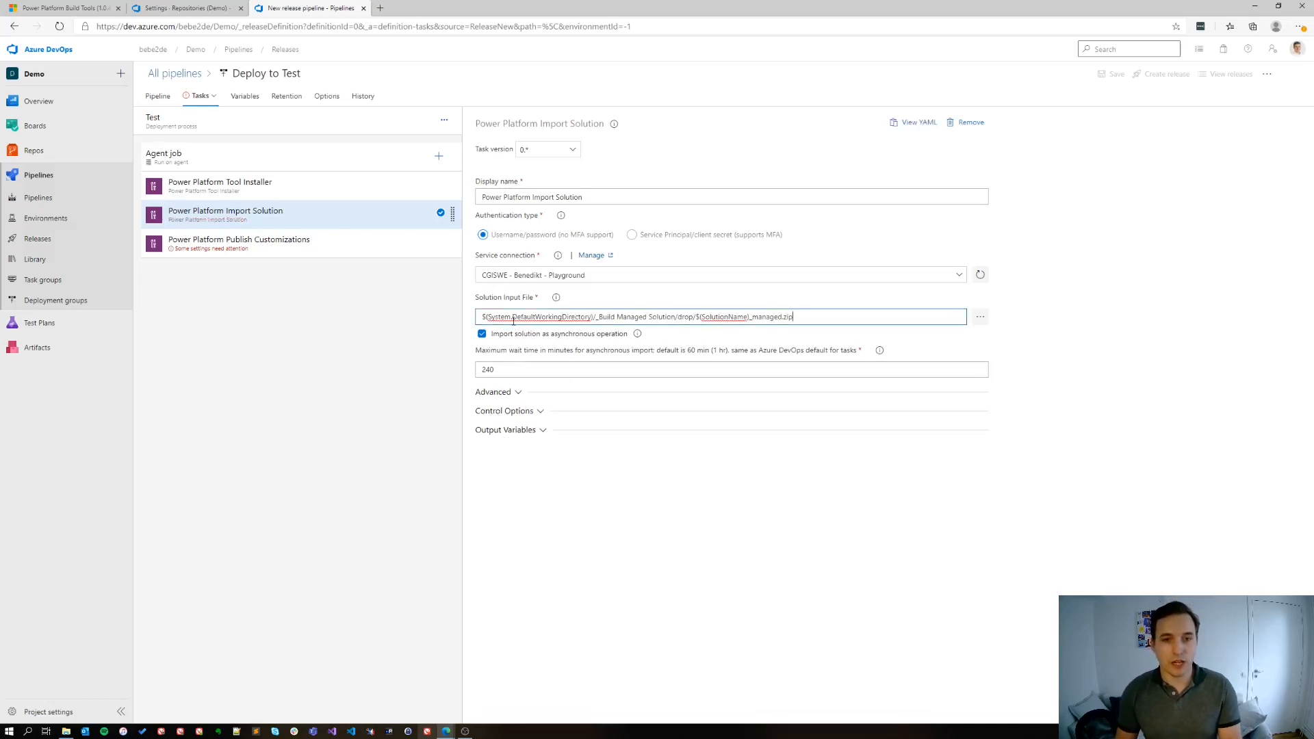
{"action": "left_click_drag", "start_coordinate": [513, 318], "coordinate": [675, 317]}
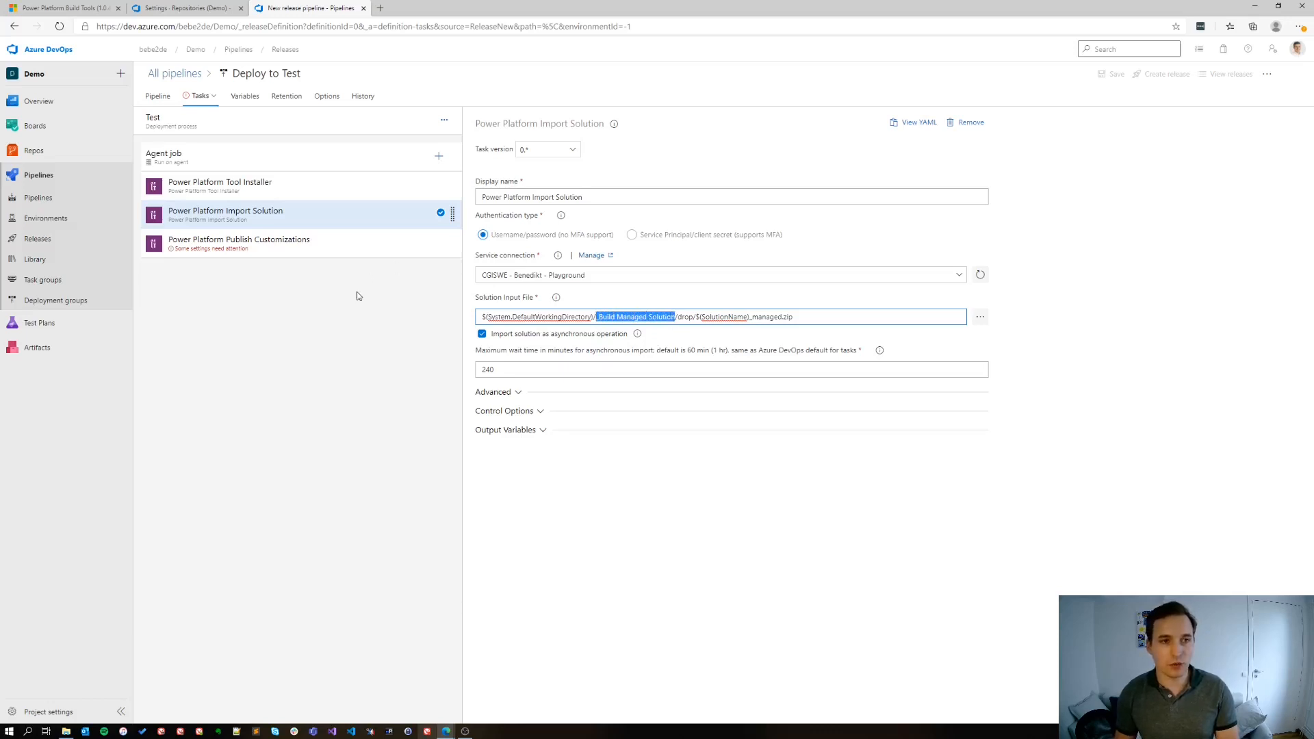
{"action": "left_click", "coordinate": [679, 316]}
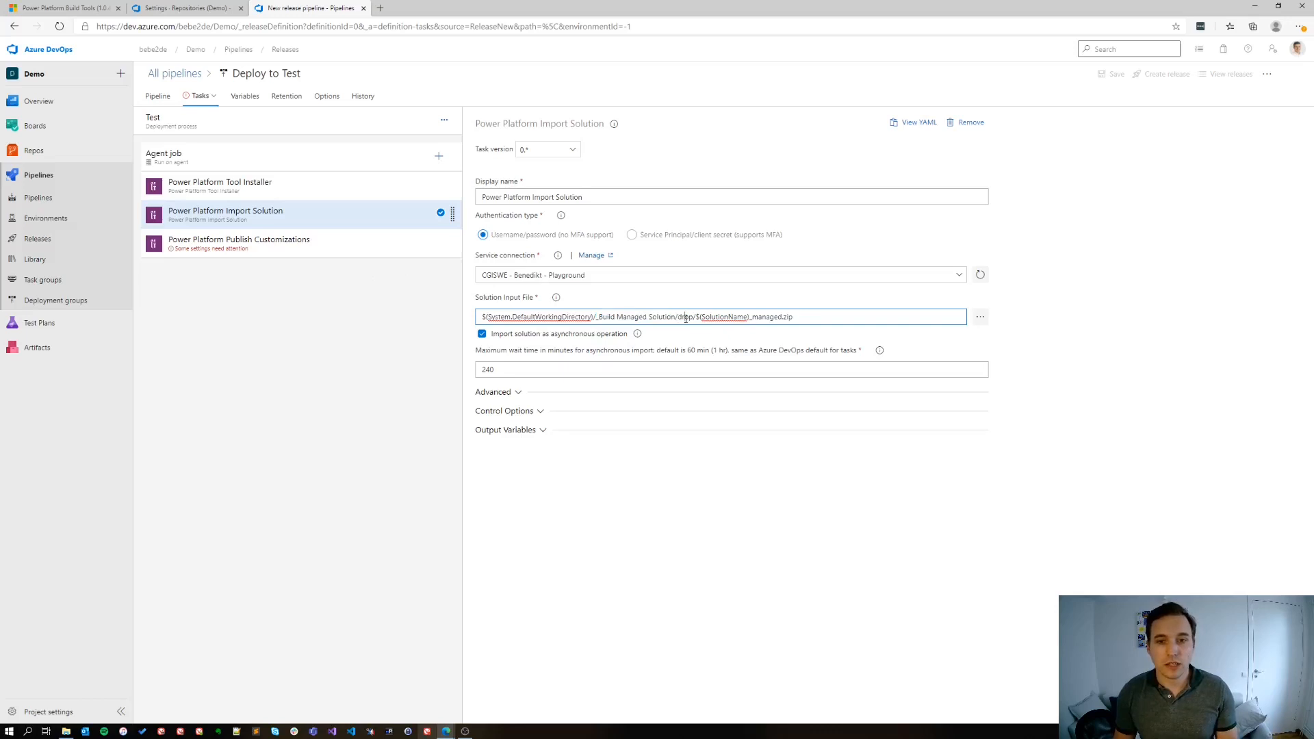
Check the drop folder and file name in the Import Solution task's input path, and enable its advanced option Overwrite unmanaged customizations
{"action": "left_click_drag", "start_coordinate": [678, 317], "coordinate": [693, 317]}
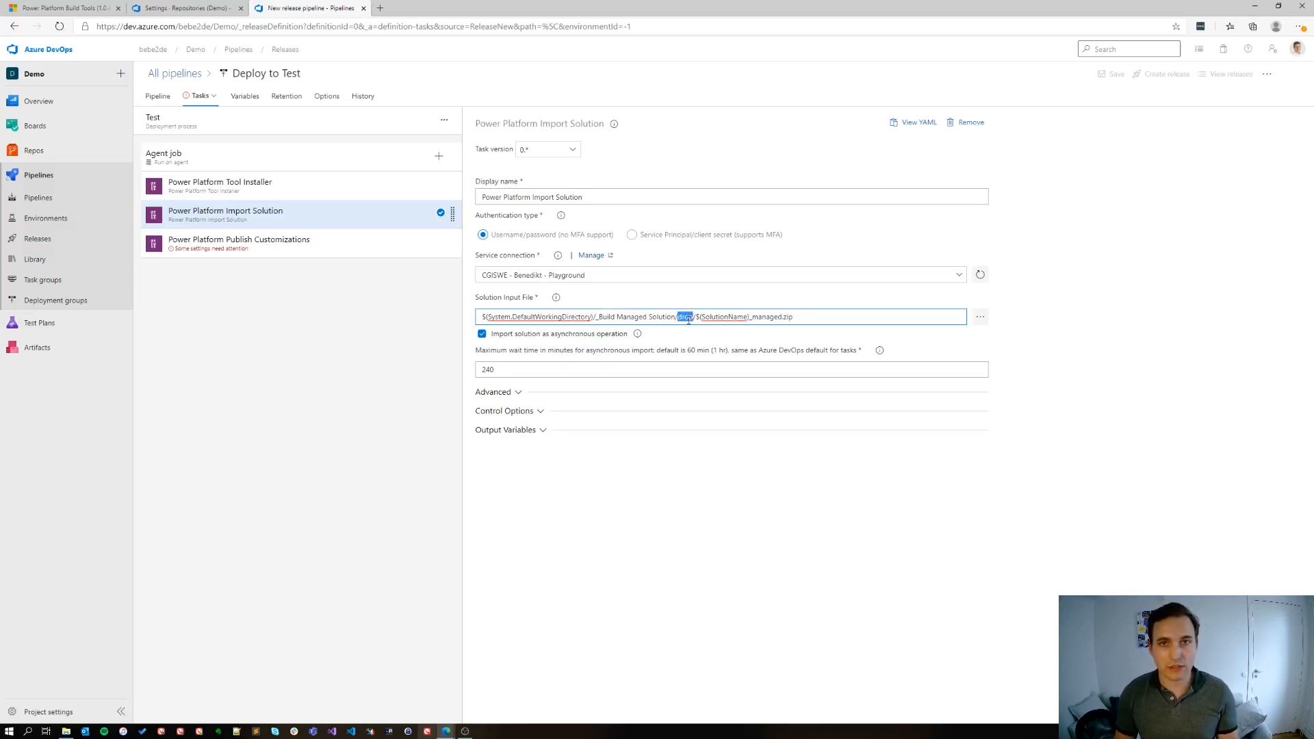
{"action": "left_click_drag", "start_coordinate": [695, 316], "coordinate": [782, 319]}
{"action": "left_click", "coordinate": [816, 317]}
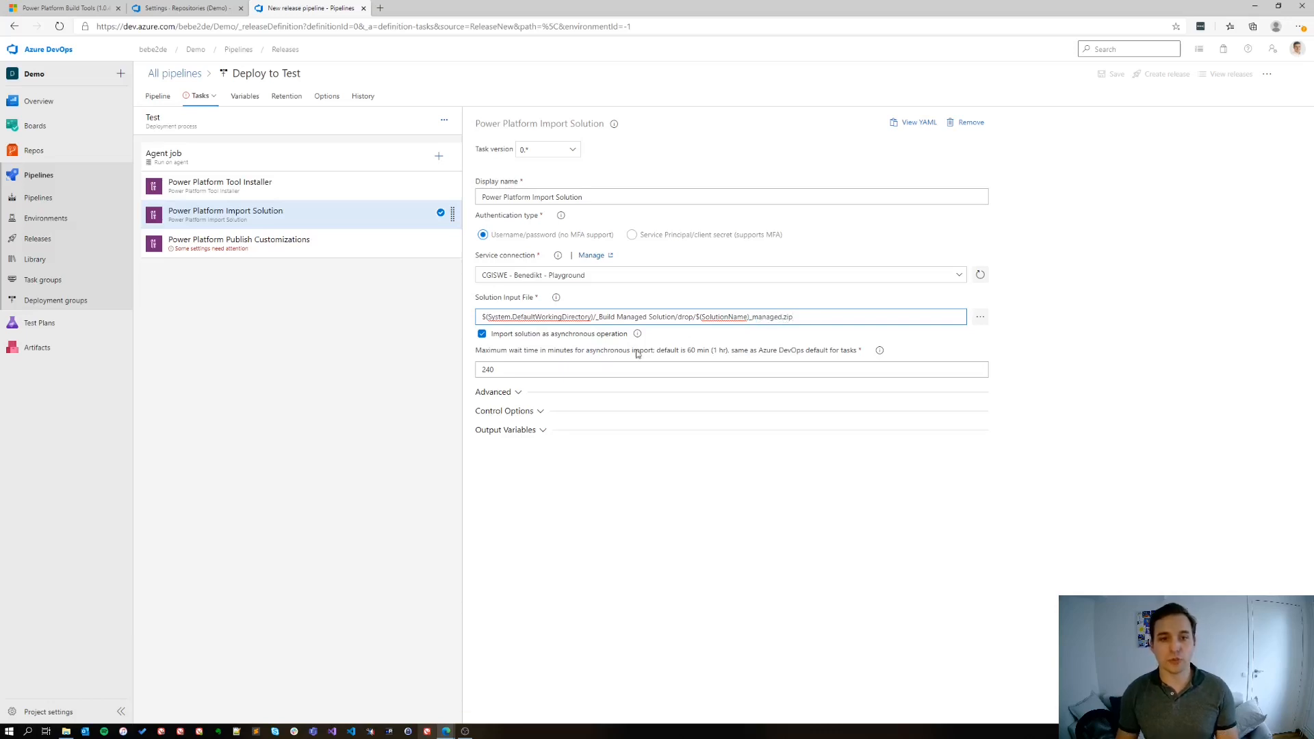
{"action": "left_click", "coordinate": [518, 393]}
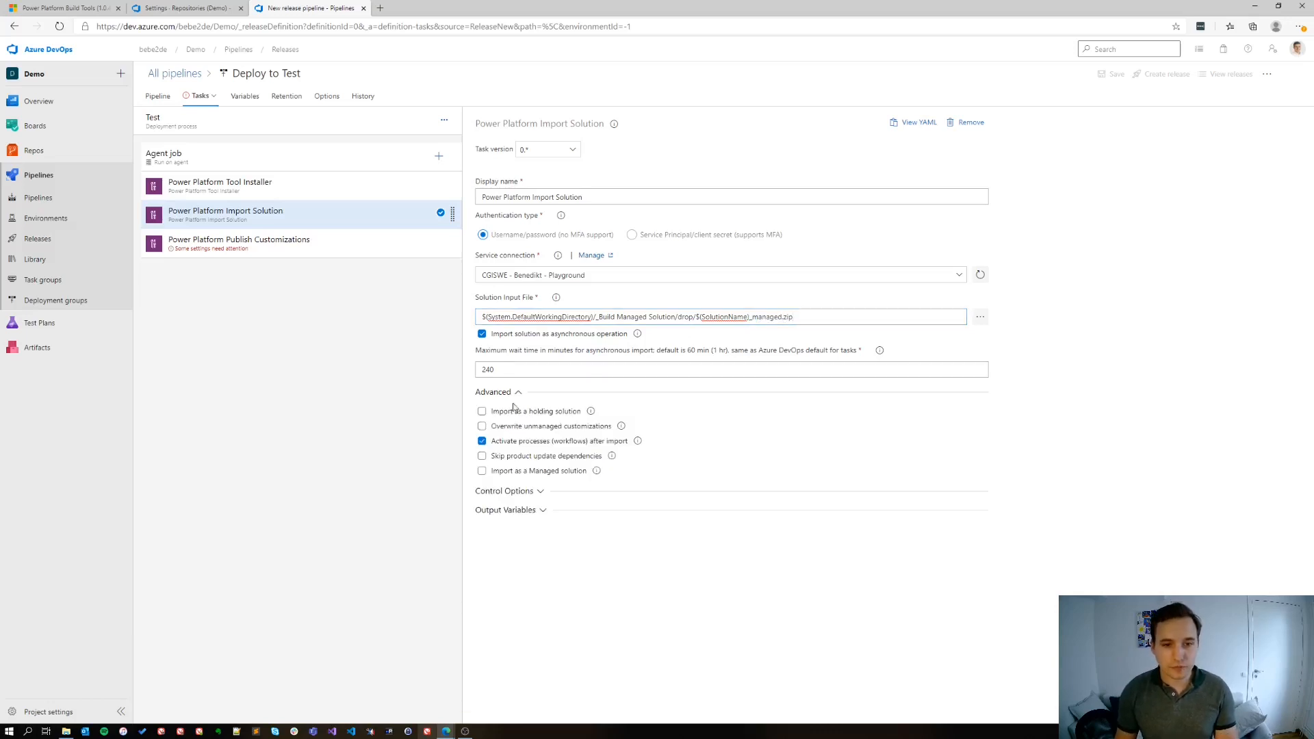
{"action": "left_click", "coordinate": [508, 432]}
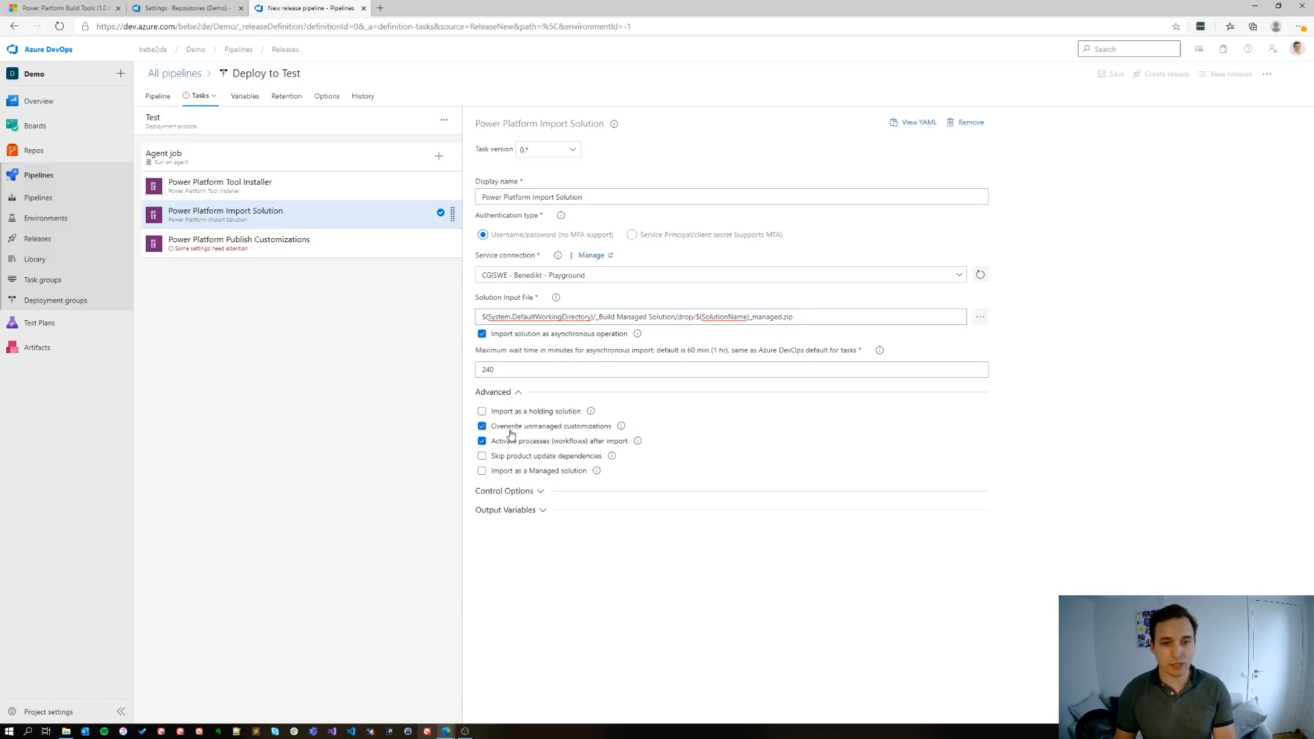
Set the Publish Customizations task's service connection to Playground and compare it with the Import Solution task's connection
{"action": "left_click", "coordinate": [294, 251]}
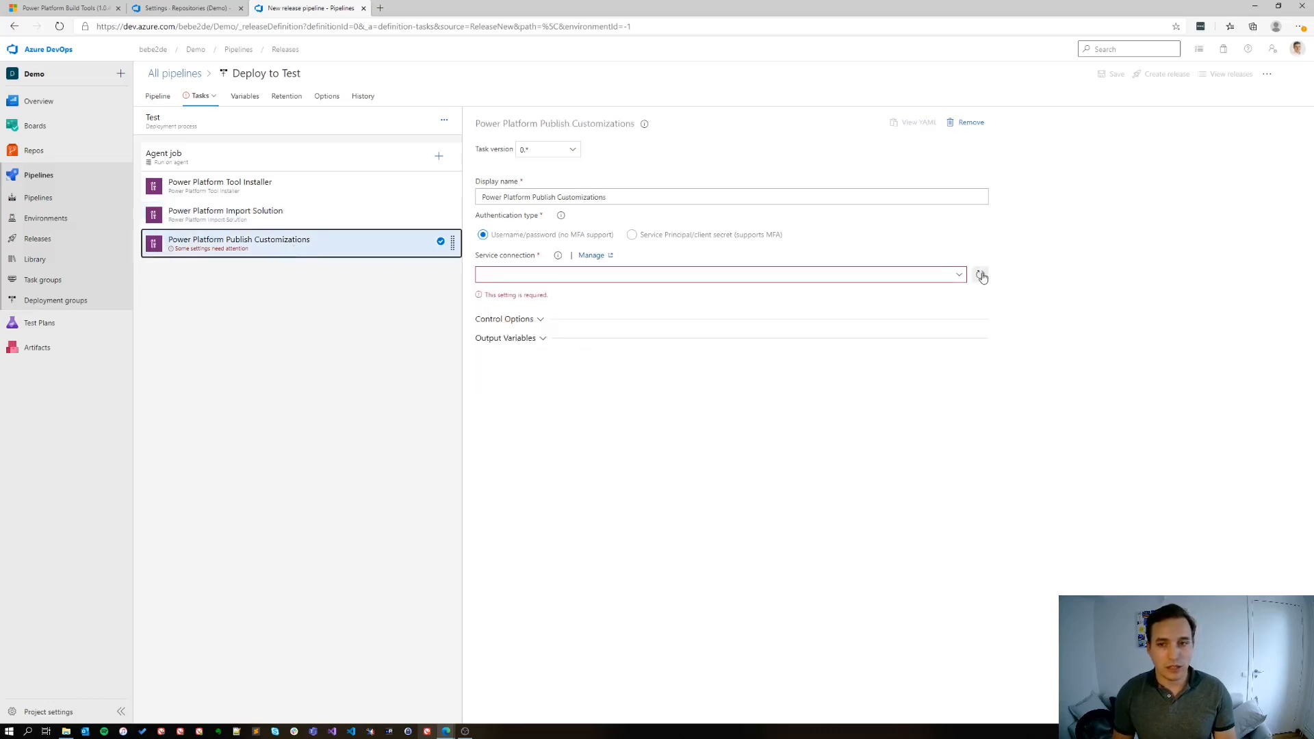
{"action": "left_click", "coordinate": [953, 280]}
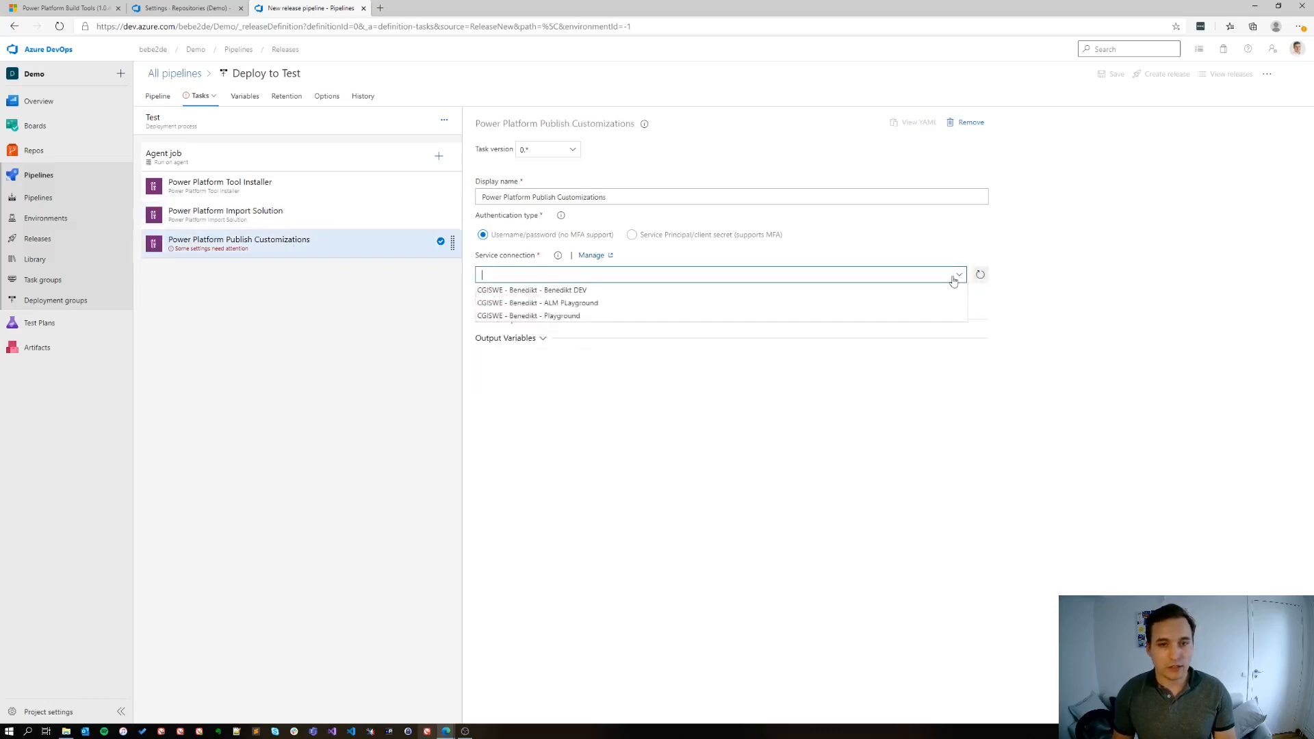
{"action": "left_click", "coordinate": [588, 317]}
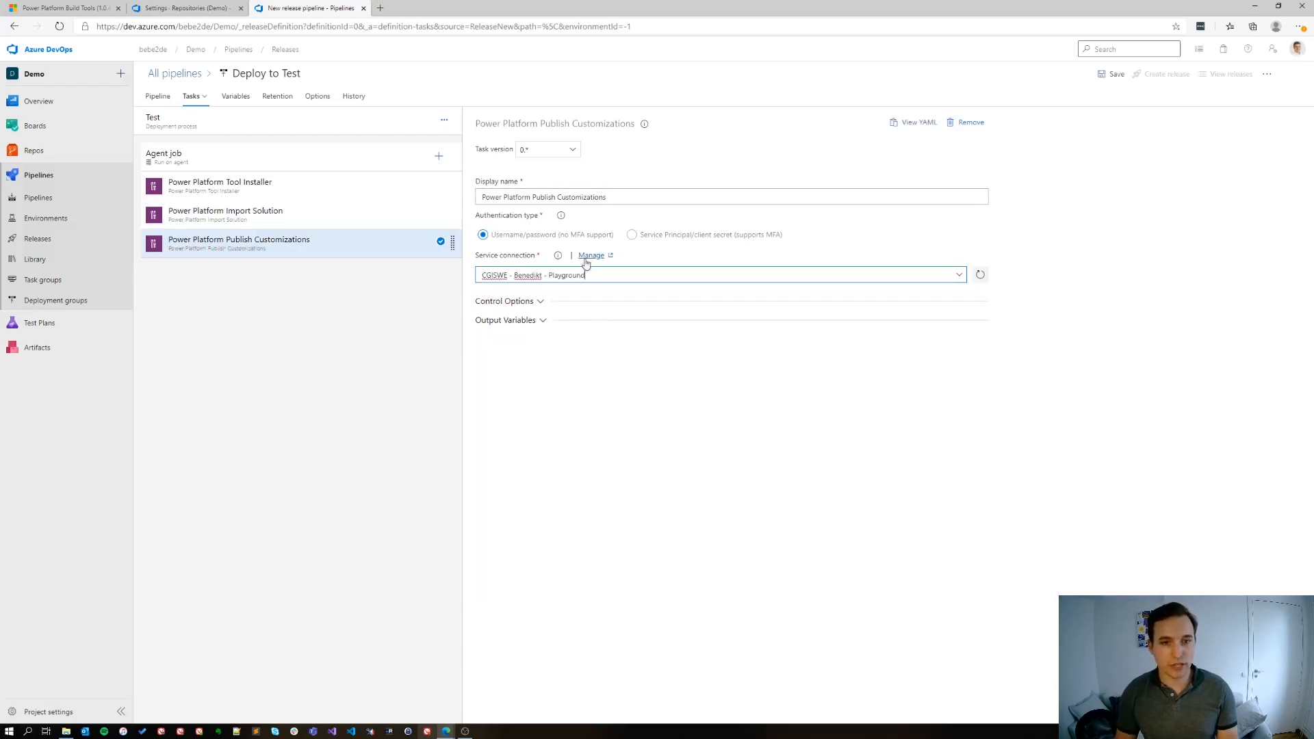
{"action": "left_click", "coordinate": [282, 222]}
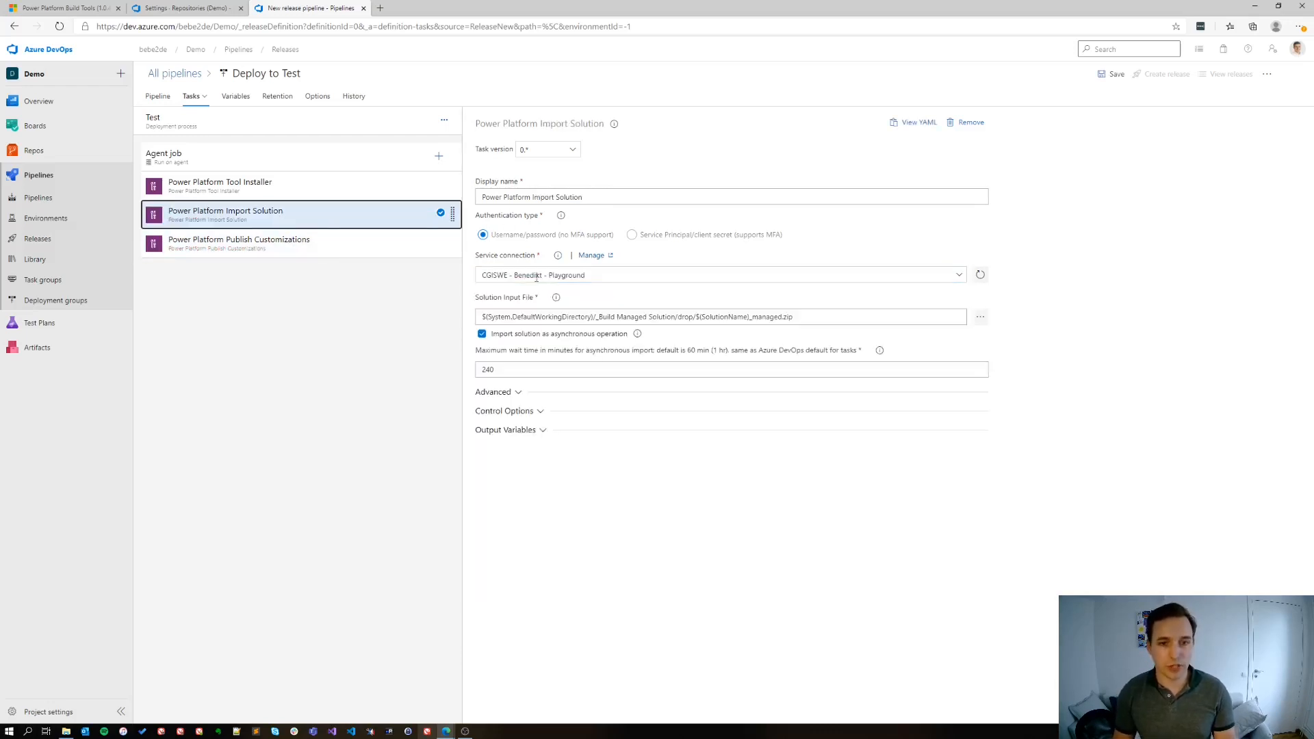
{"action": "left_click", "coordinate": [308, 245]}
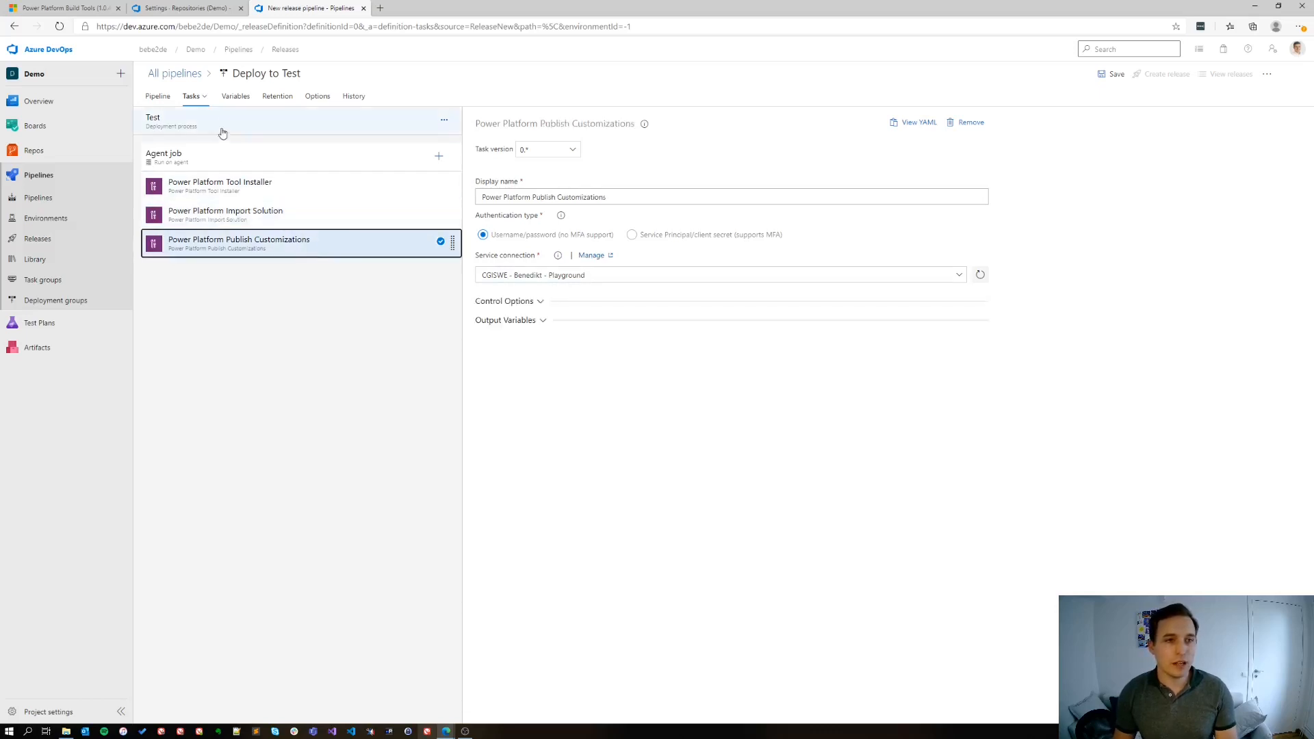
Add a release-scoped pipeline variable SolutionName with the value Demo, make it settable at release time, and save the release pipeline
{"action": "left_click", "coordinate": [231, 96]}
{"action": "left_click", "coordinate": [344, 197]}
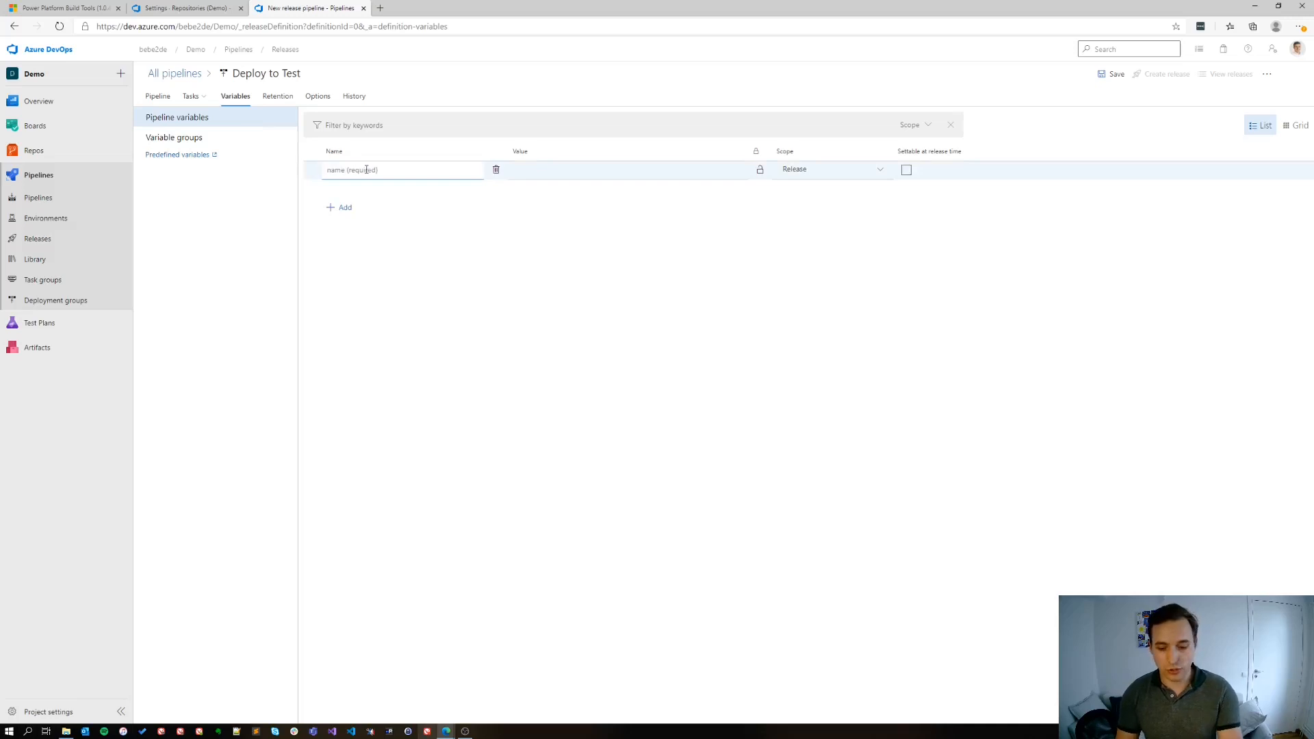
{"action": "type", "text": "SolutionName"}
{"action": "left_click", "coordinate": [569, 174]}
{"action": "type", "text": "Demo"}
{"action": "left_click", "coordinate": [906, 169]}
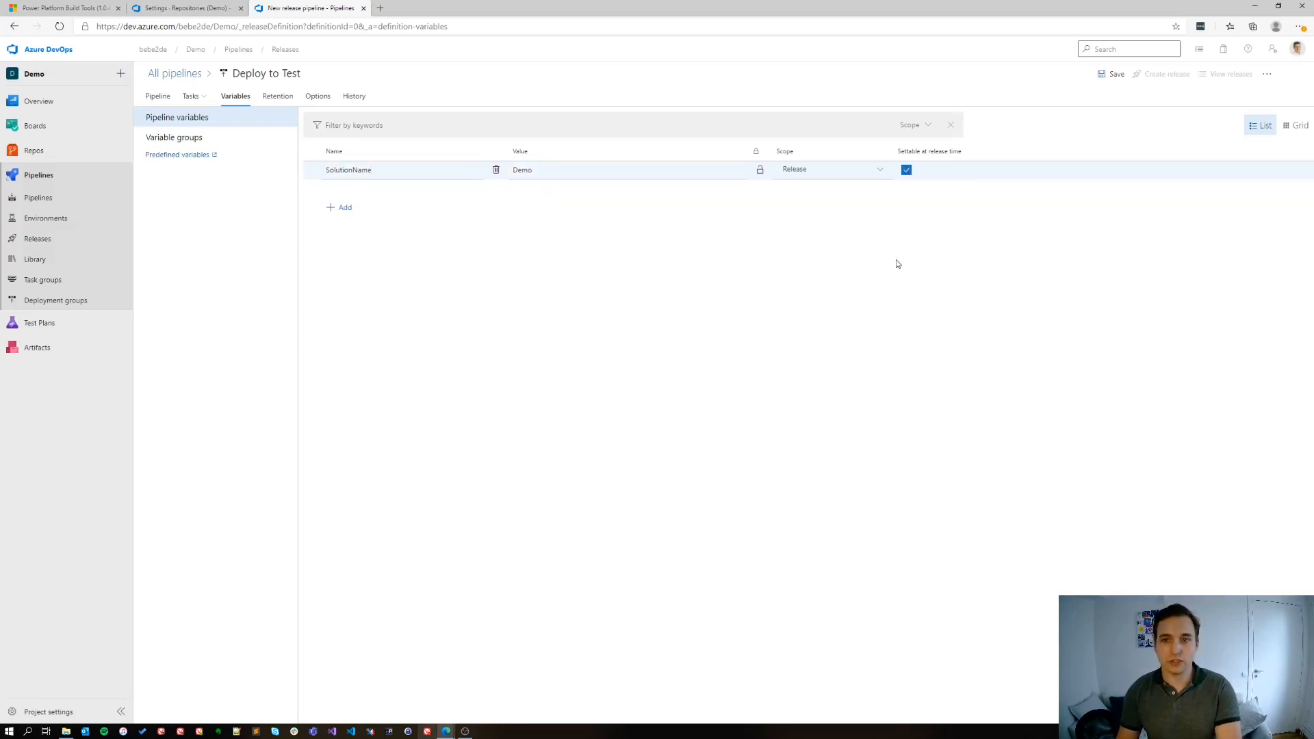
{"action": "left_click", "coordinate": [1112, 74]}
{"action": "left_click", "coordinate": [704, 442]}
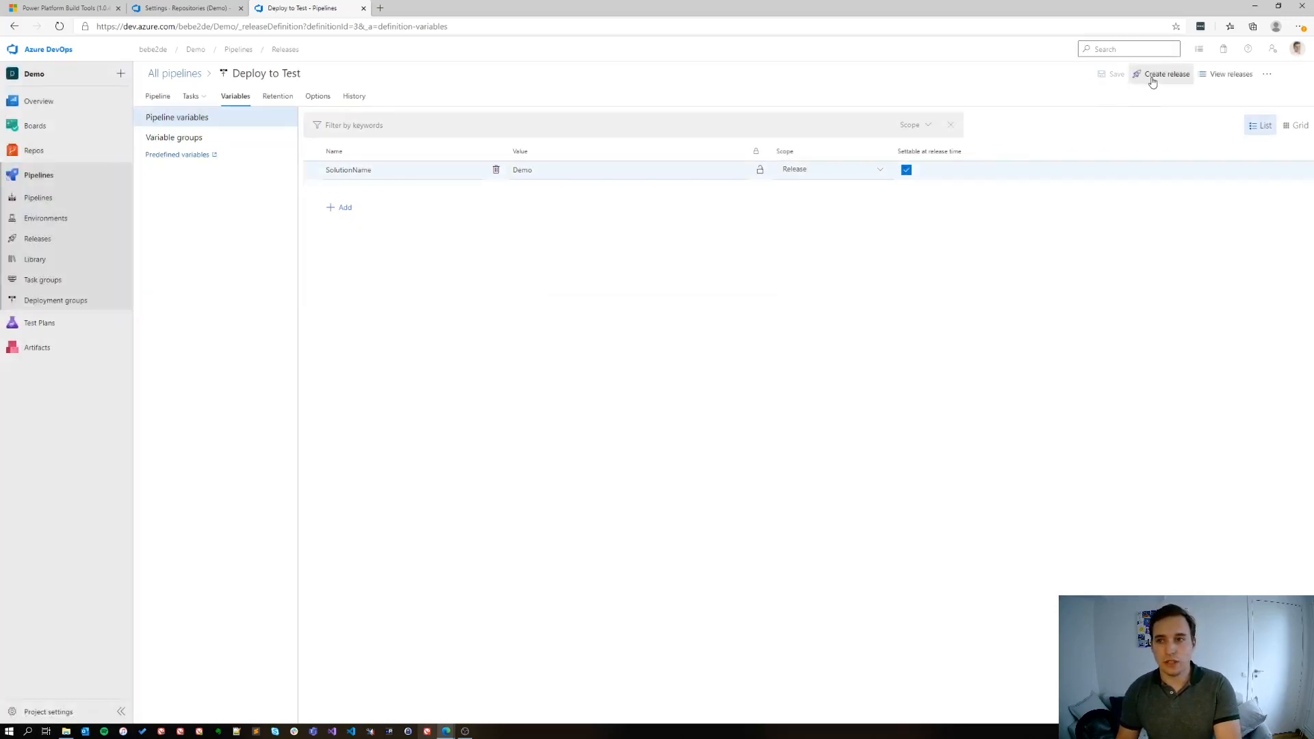
Create a release with _Build Managed Solution version 137, keeping the SolutionName value Demo
{"action": "left_click", "coordinate": [1152, 82]}
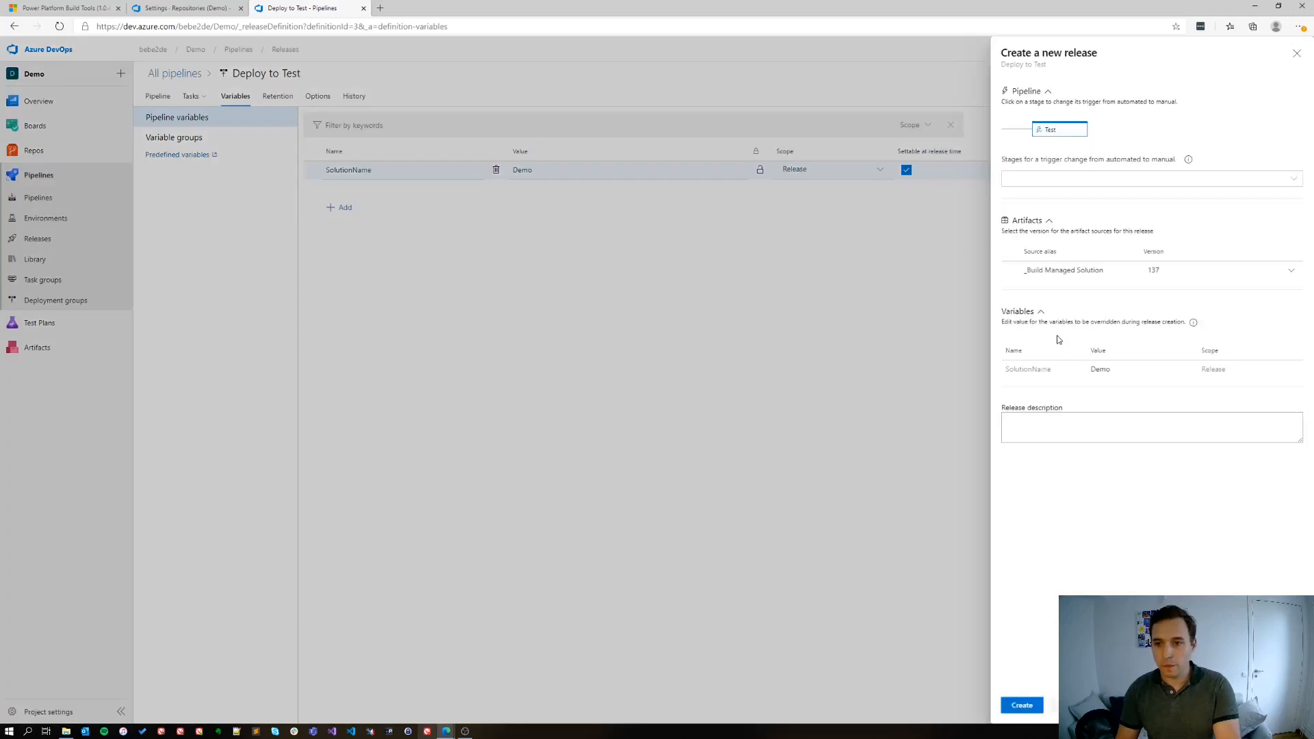
{"action": "left_click", "coordinate": [1123, 371]}
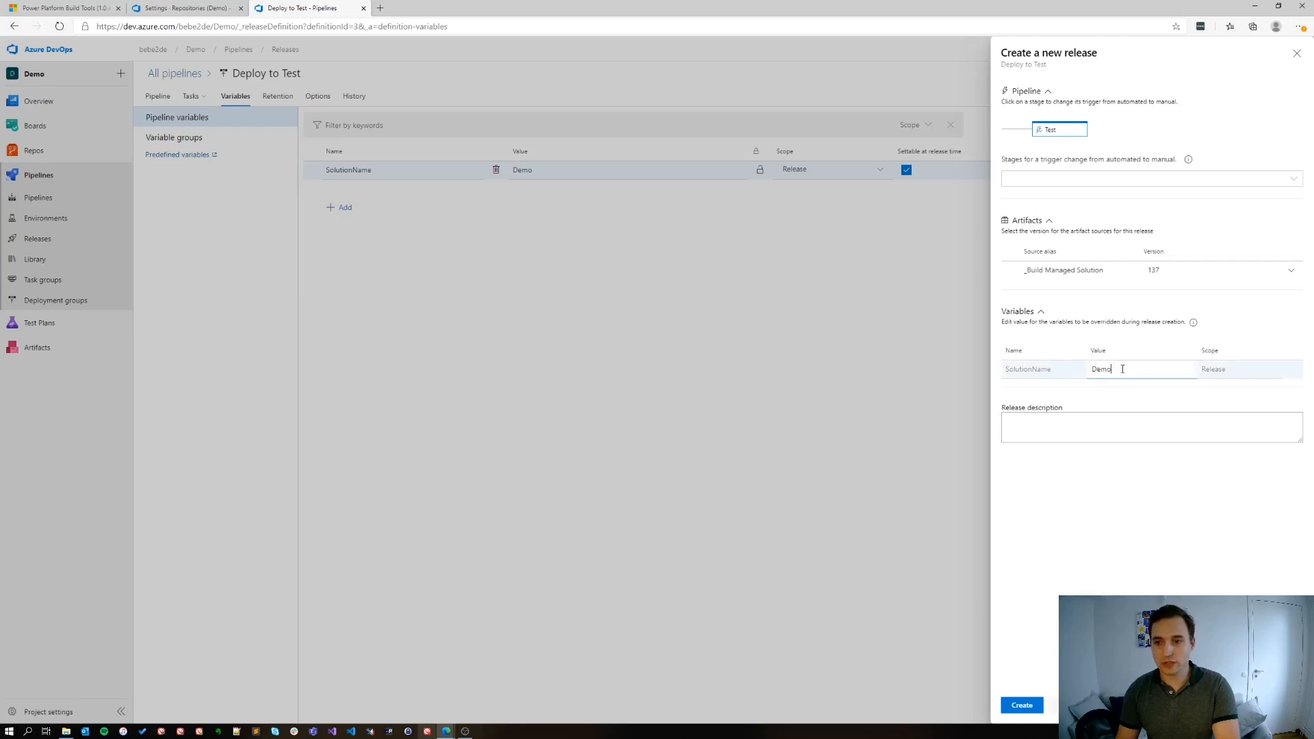
{"action": "left_click", "coordinate": [1120, 559]}
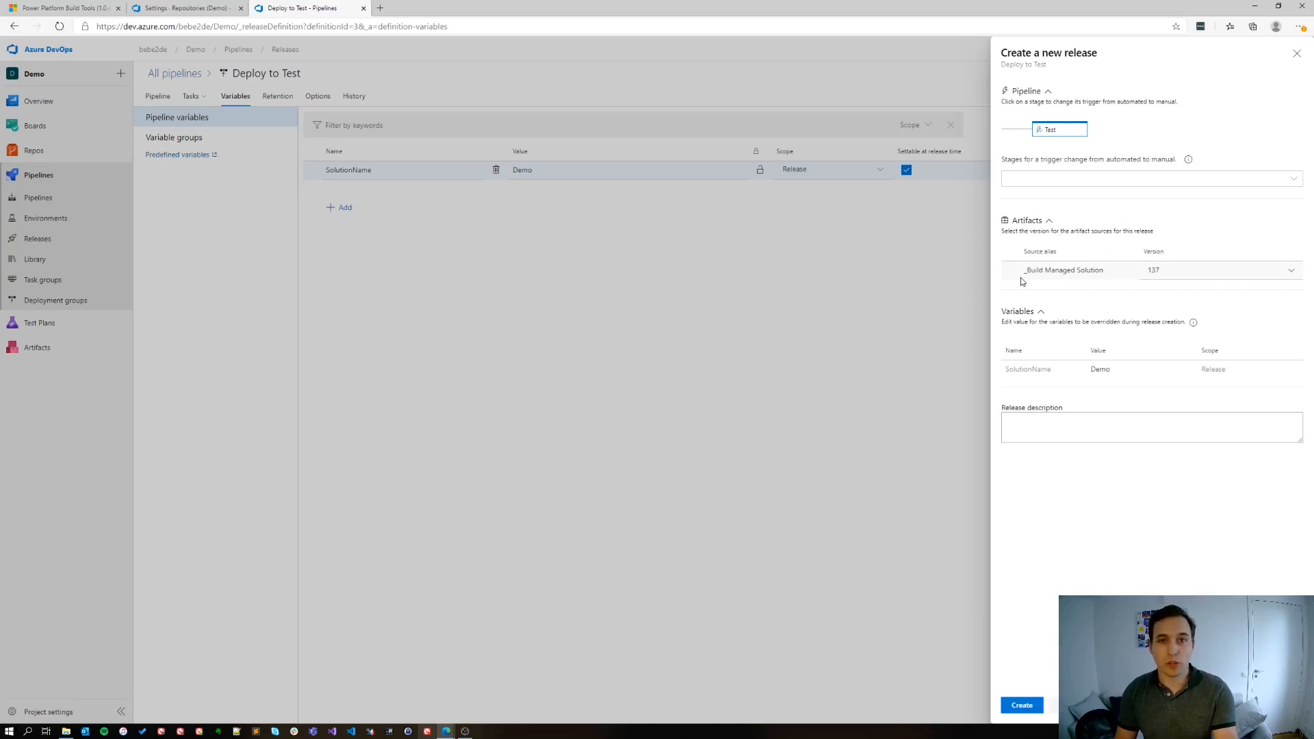
{"action": "left_click", "coordinate": [1019, 704]}
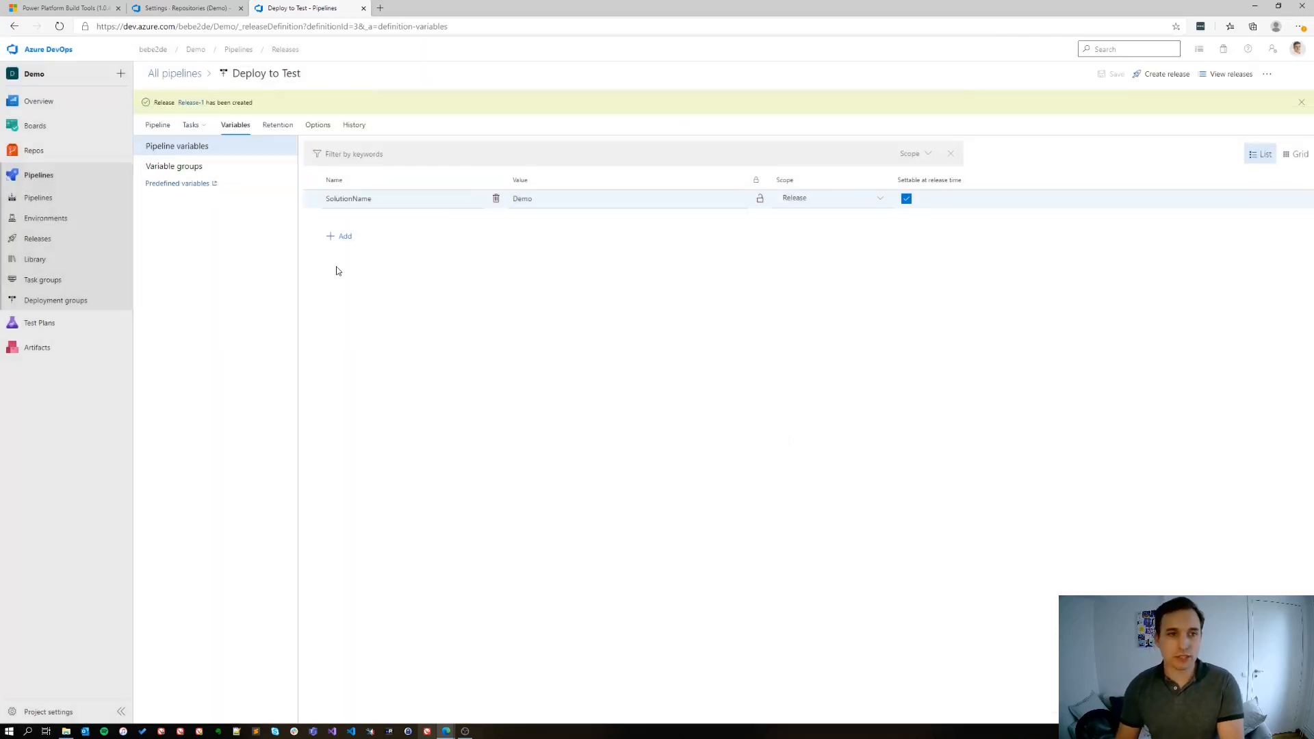
Open Release-1, examine the Test stage's agent job logs, and return to the release's stage overview
{"action": "left_click", "coordinate": [189, 103]}
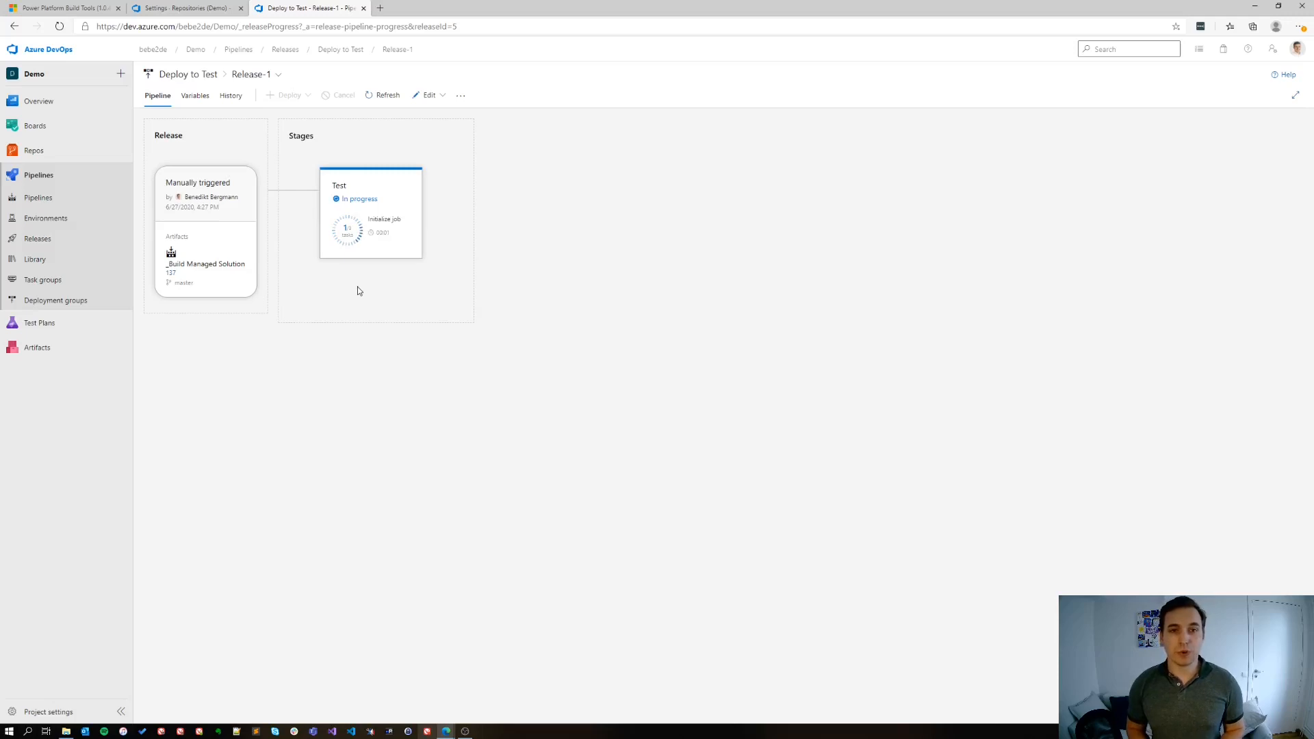
{"action": "mouse_move", "coordinate": [362, 239]}
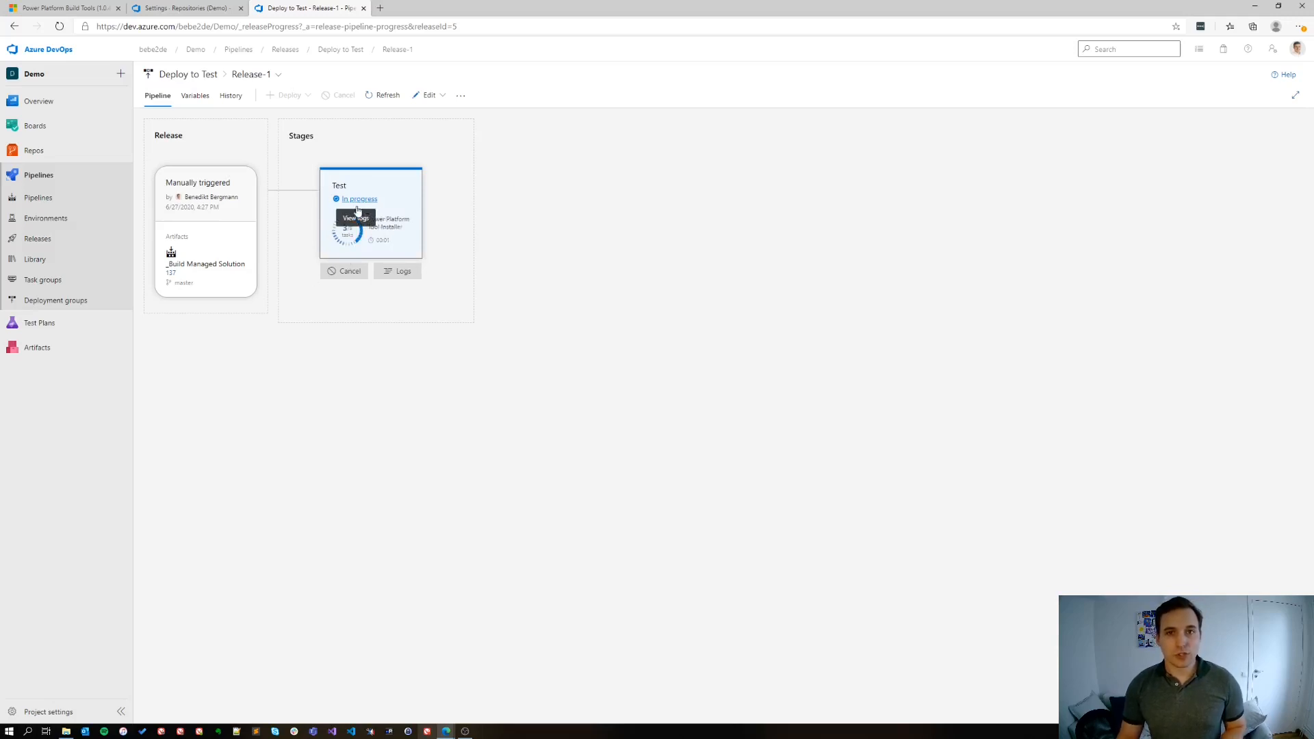
{"action": "left_click", "coordinate": [360, 201]}
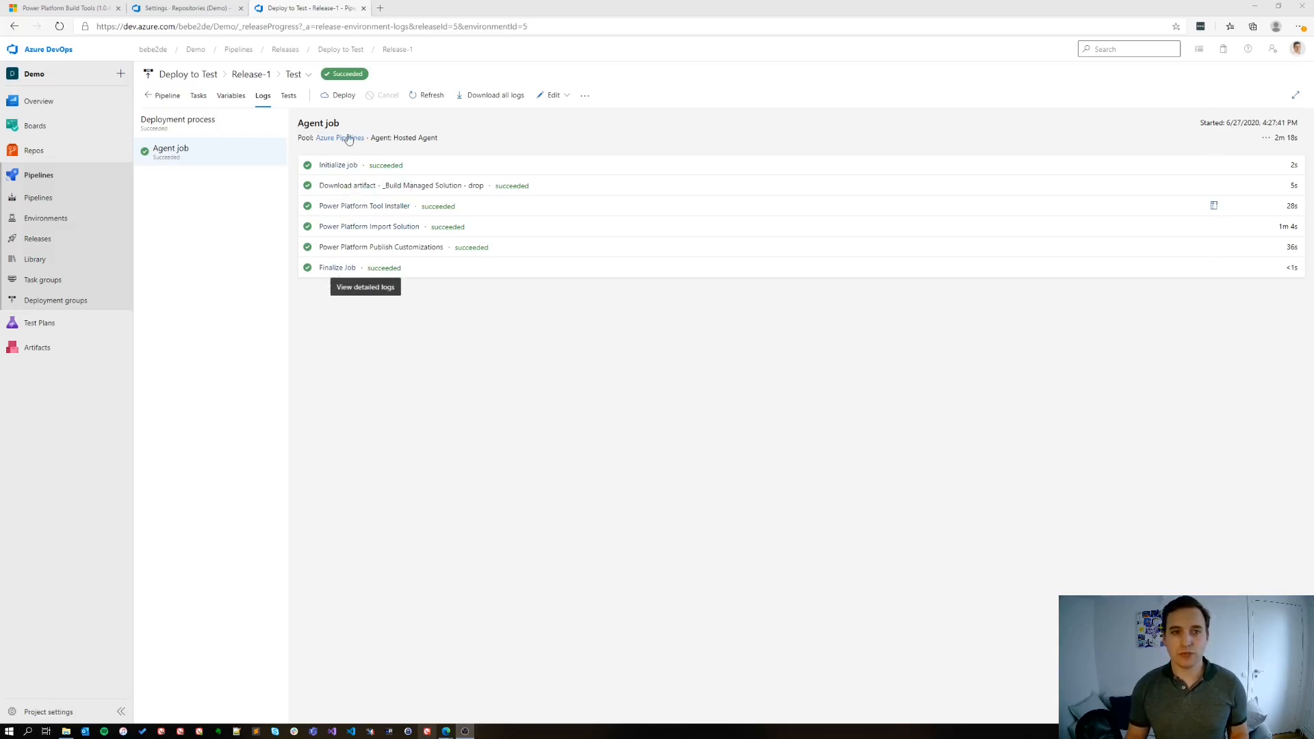
{"action": "left_click", "coordinate": [247, 75]}
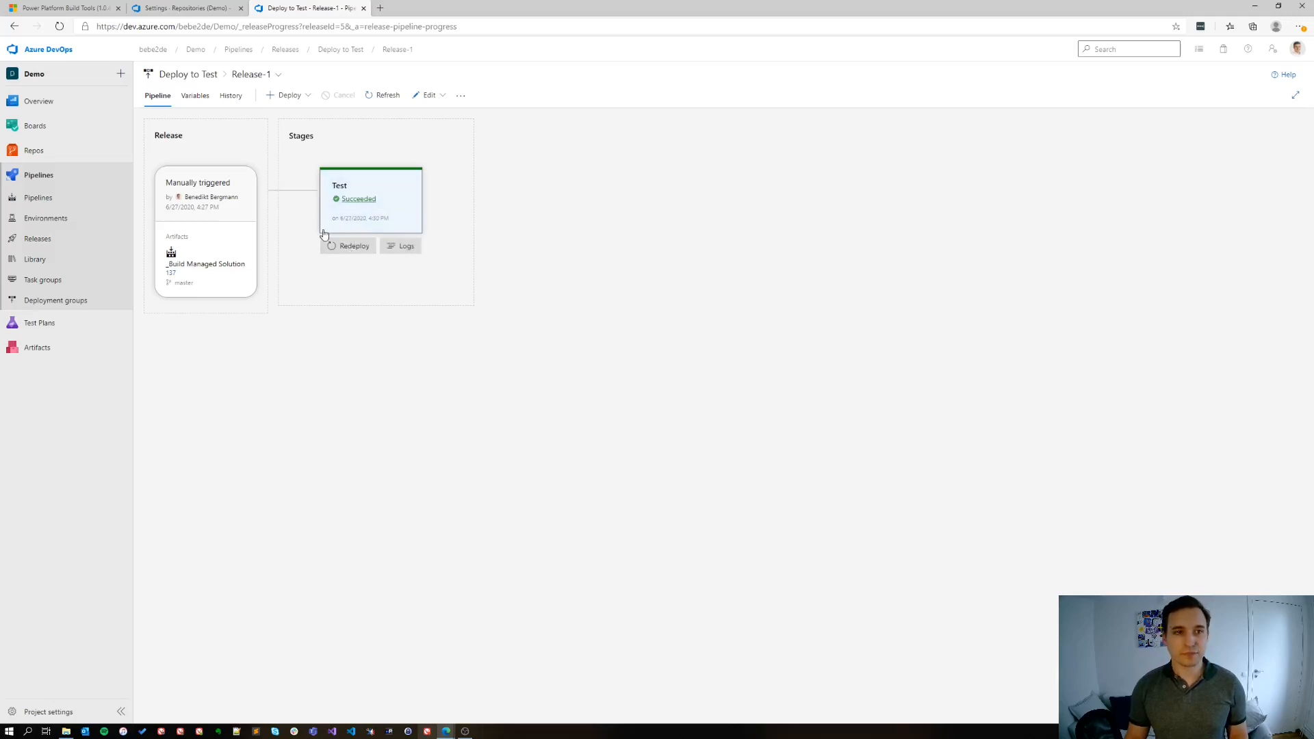
Switch to Power Apps and open the solutions list of the target test environment
{"action": "key", "text": "alt+Tab"}
{"action": "key", "text": "alt+Tab"}
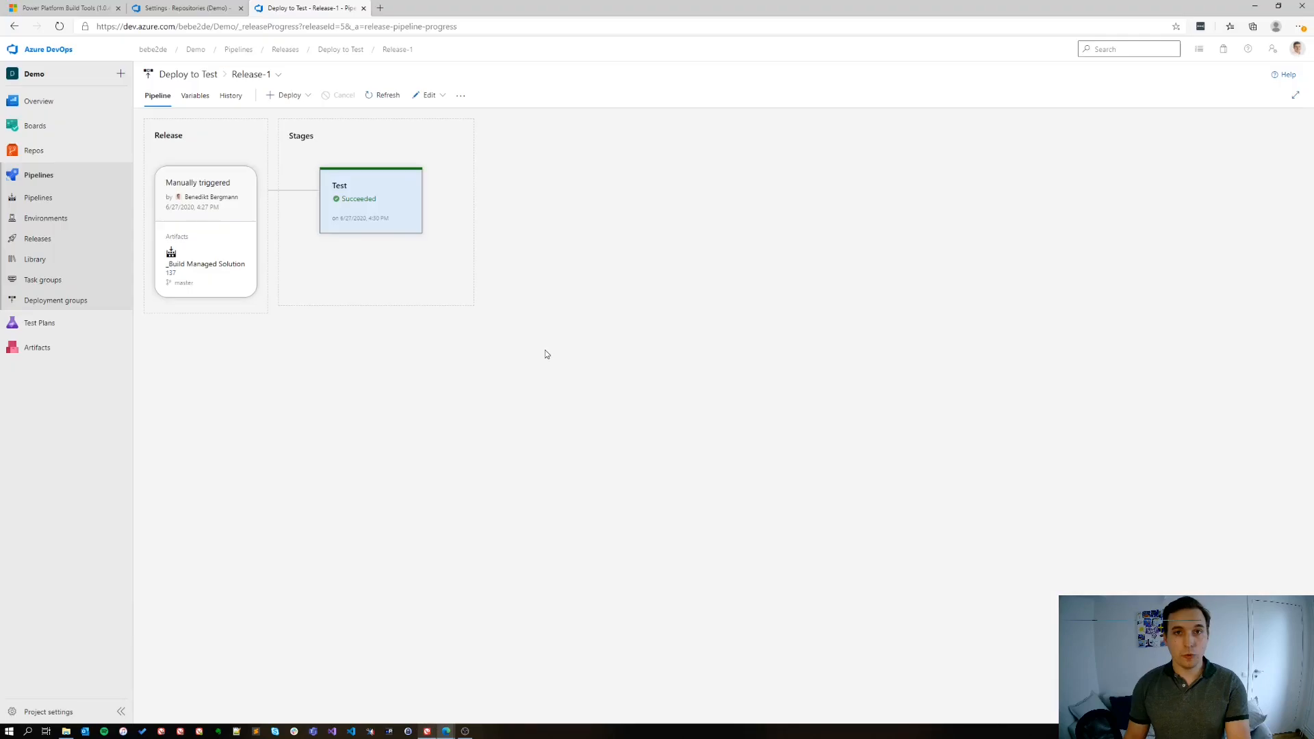
{"action": "key", "text": "alt+Tab"}
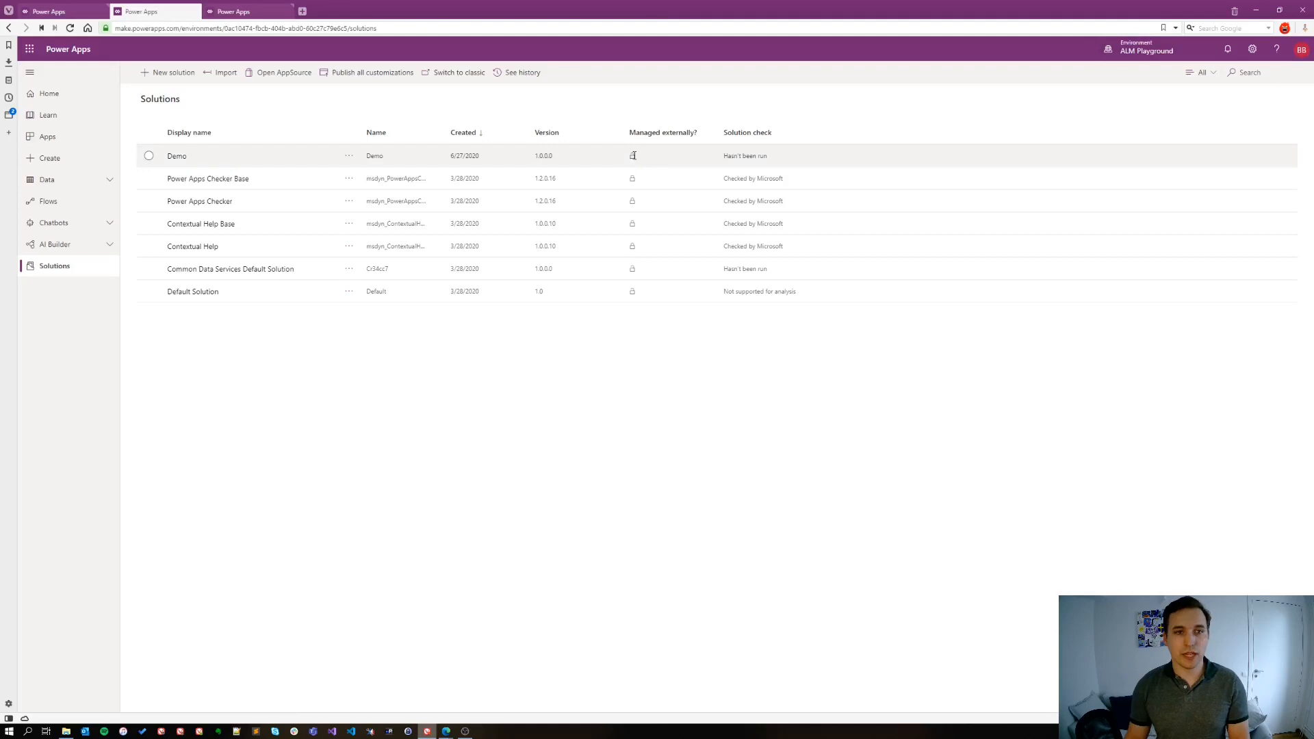
{"action": "left_click", "coordinate": [249, 11]}
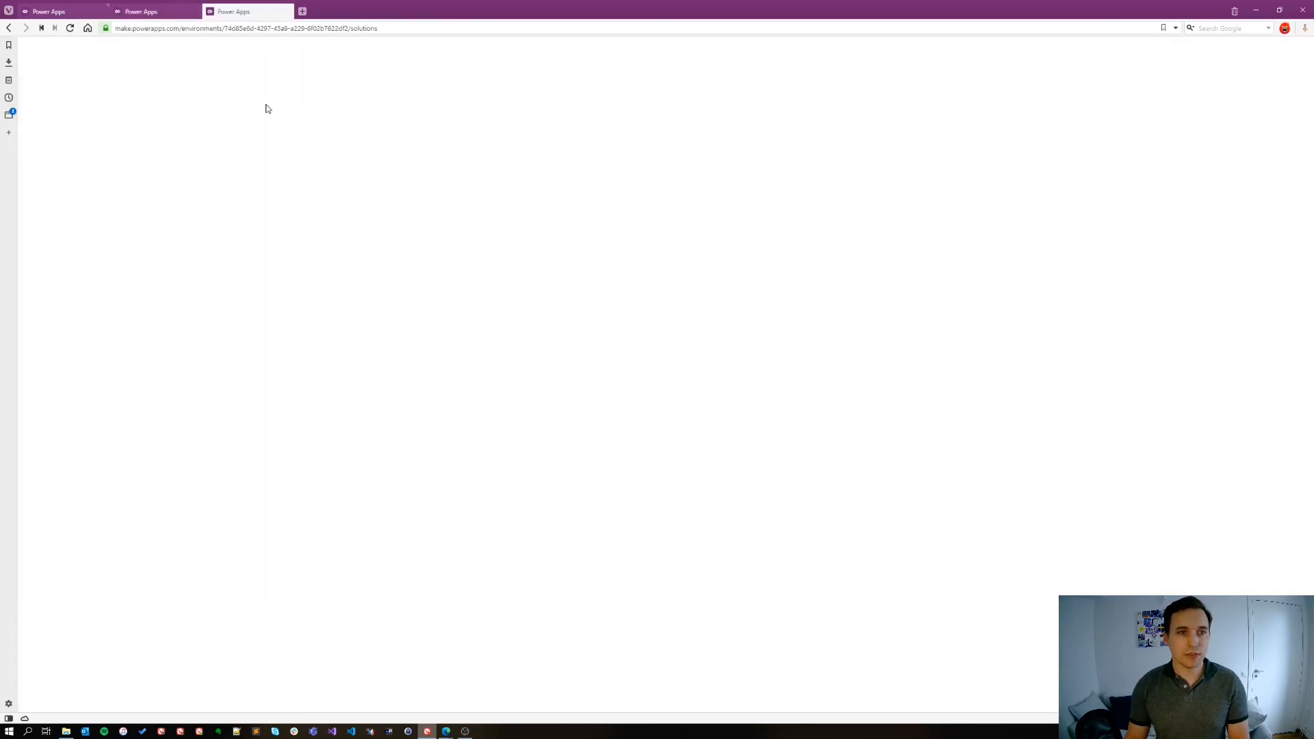